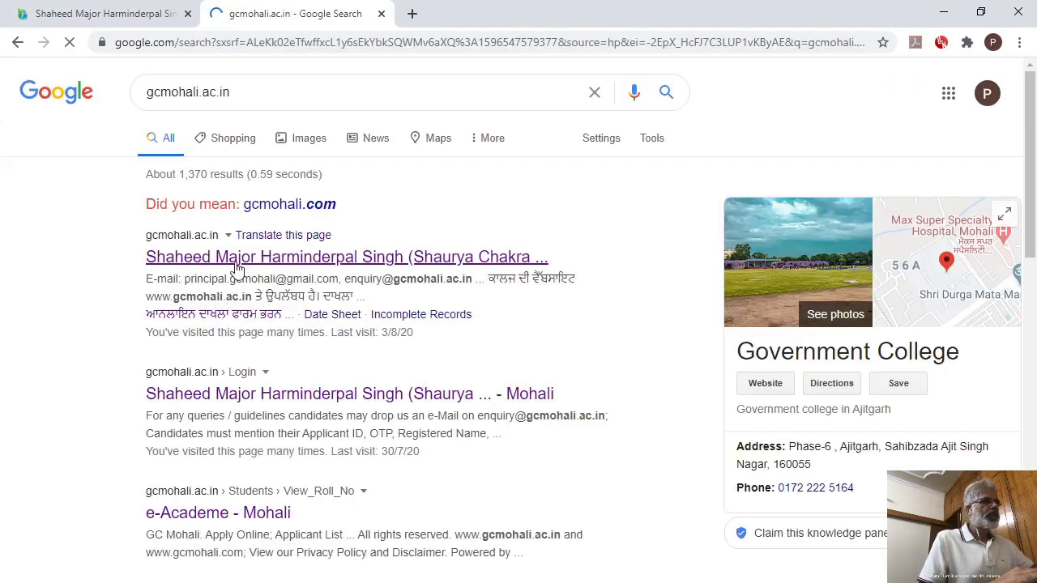
Step: Open gcmohali.ac.in from the first Google result, the Shaheed Major Harminderpal Singh college link
{"action": "left_click", "coordinate": [326, 264]}
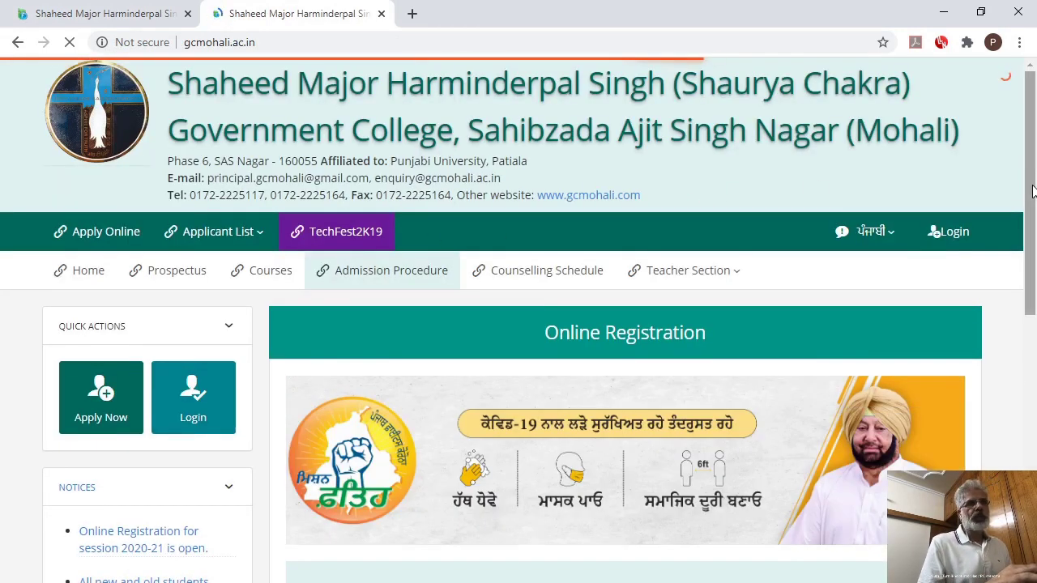
Step: Scroll down the college home page and choose the Apply Now quick action
{"action": "left_click_drag", "start_coordinate": [1032, 191], "coordinate": [1035, 298]}
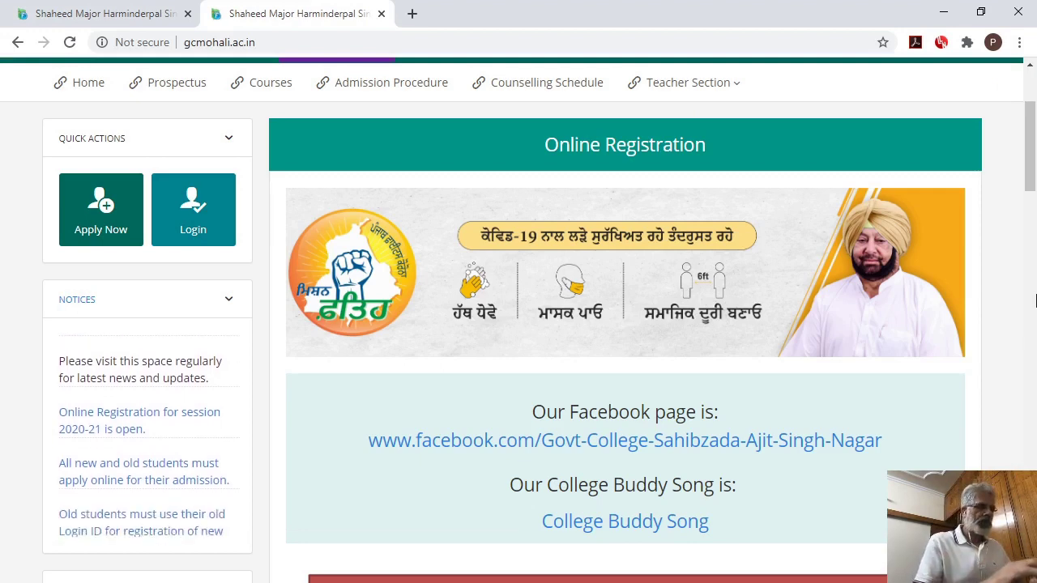
{"action": "left_click", "coordinate": [102, 209]}
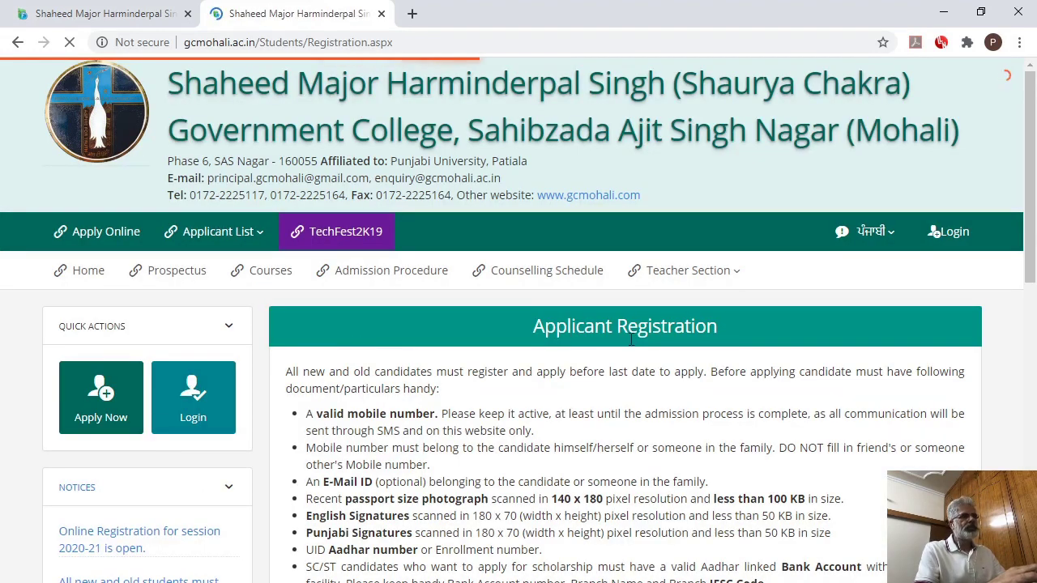
Step: Scroll past the required-documents list and choose New Candidates Register Here
{"action": "left_click_drag", "start_coordinate": [1033, 146], "coordinate": [1035, 269]}
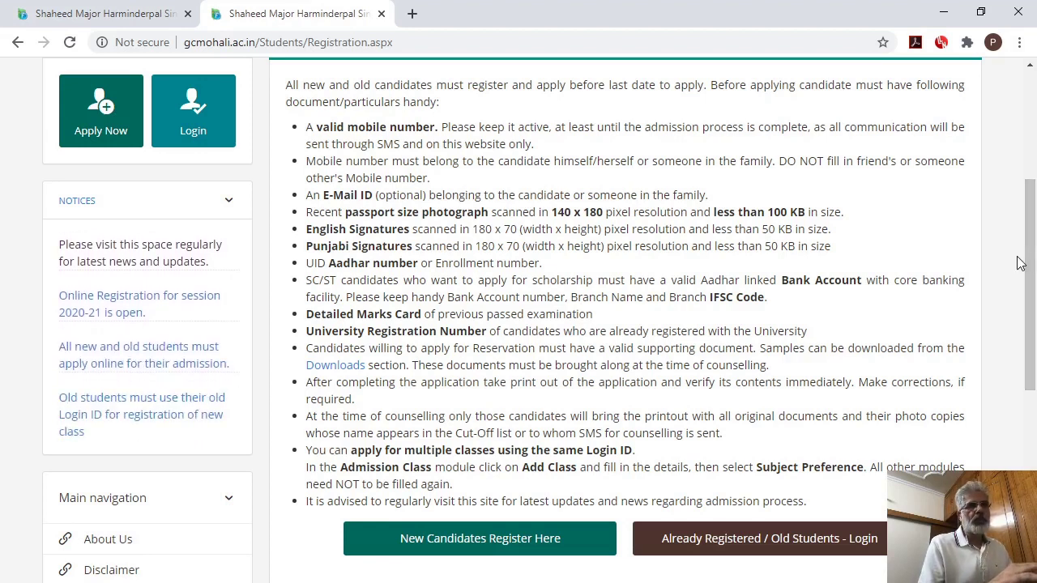
{"action": "left_click_drag", "start_coordinate": [1034, 251], "coordinate": [1032, 318]}
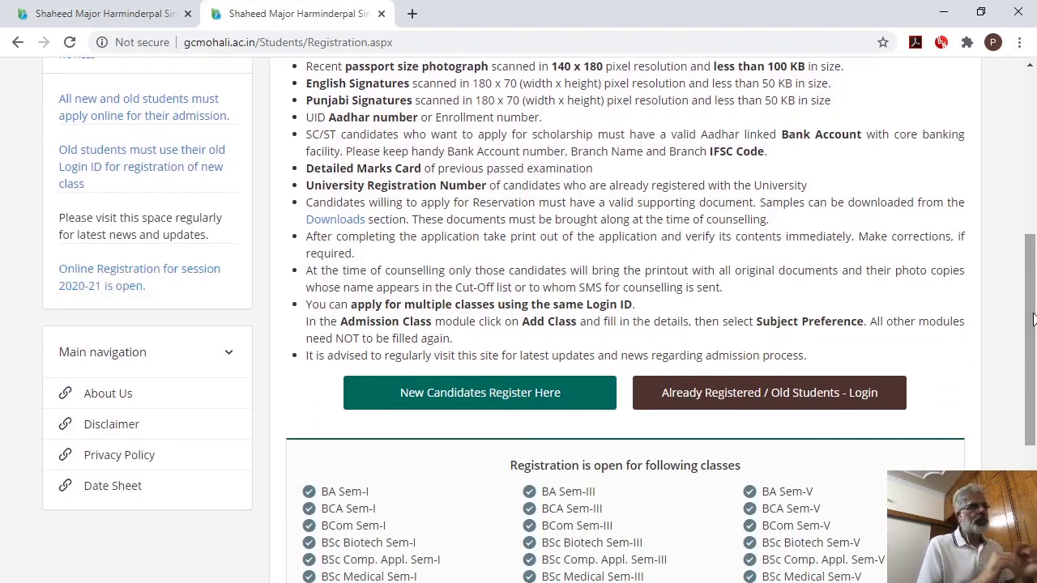
{"action": "left_click", "coordinate": [490, 396]}
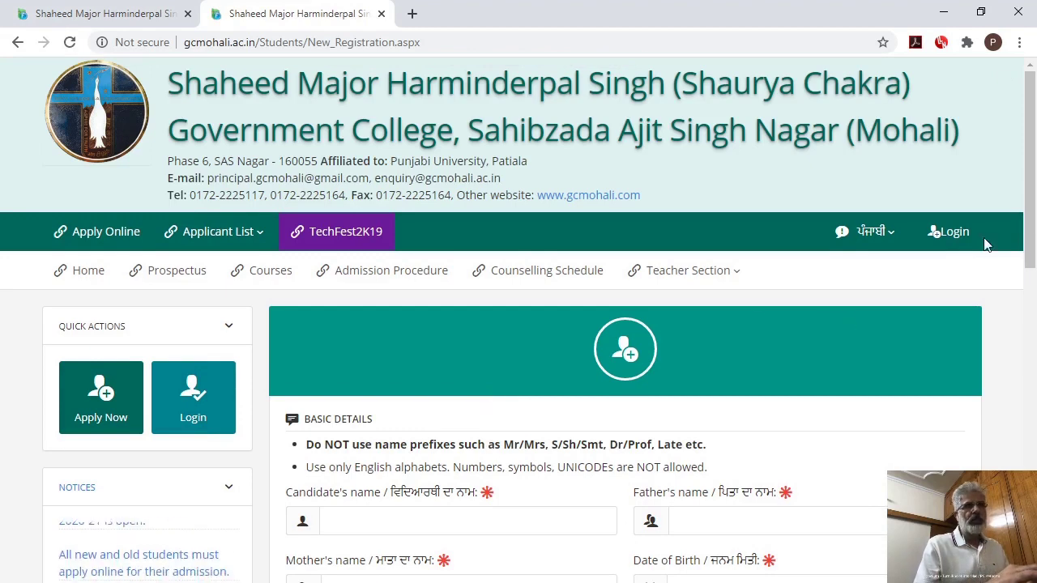
Step: Fill the candidate's, father's and mother's names from saved autofill entries
{"action": "left_click_drag", "start_coordinate": [1034, 212], "coordinate": [1034, 332]}
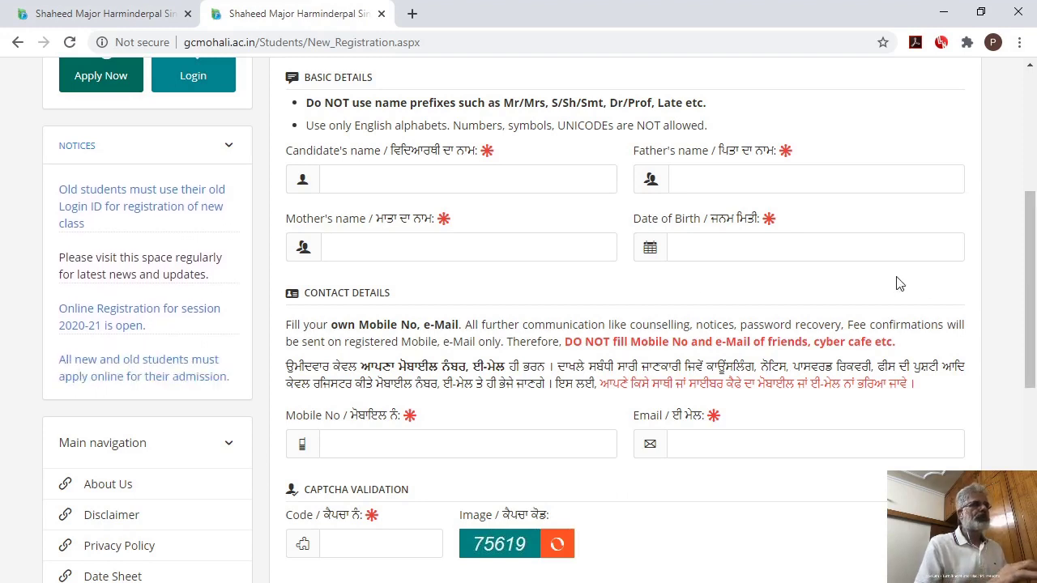
{"action": "left_click", "coordinate": [386, 178]}
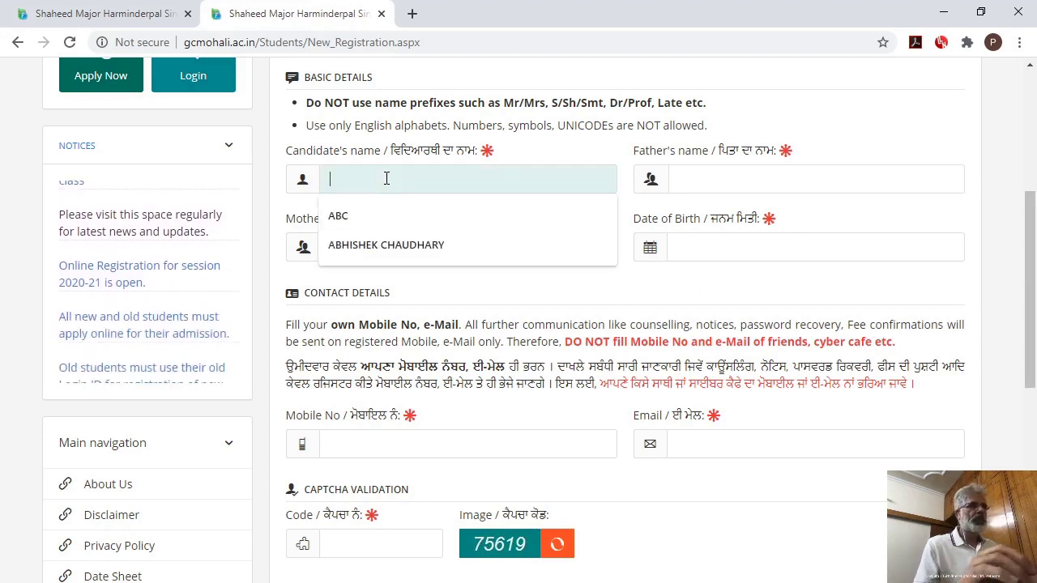
{"action": "left_click", "coordinate": [354, 215]}
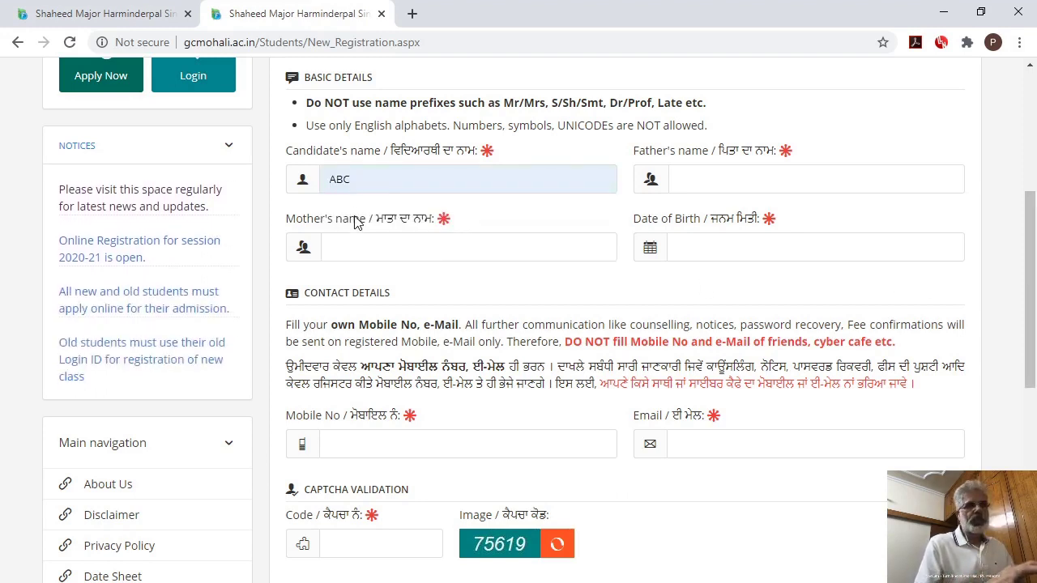
{"action": "left_click", "coordinate": [726, 178]}
{"action": "left_click", "coordinate": [706, 214]}
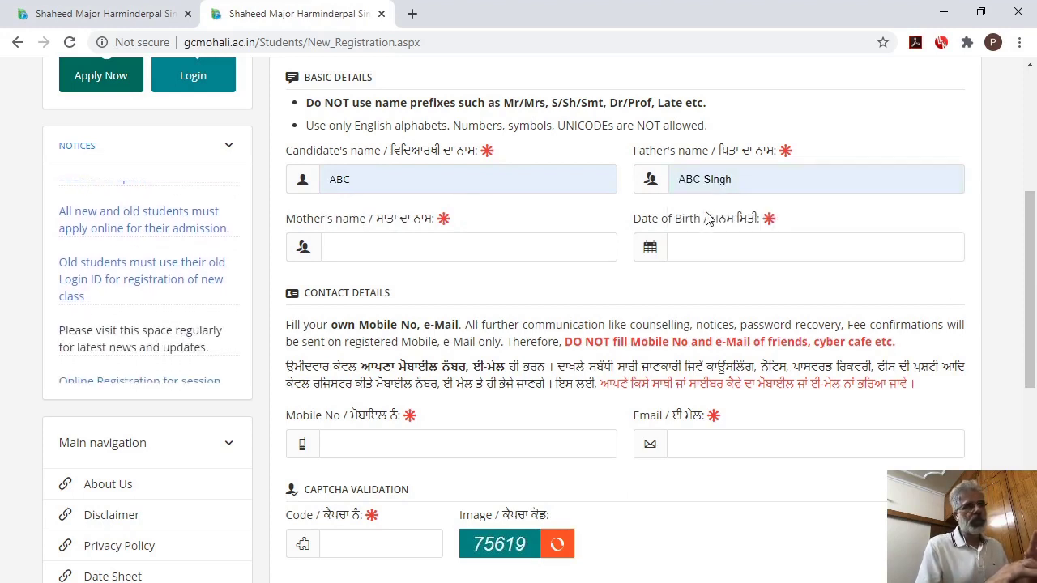
{"action": "left_click", "coordinate": [485, 244]}
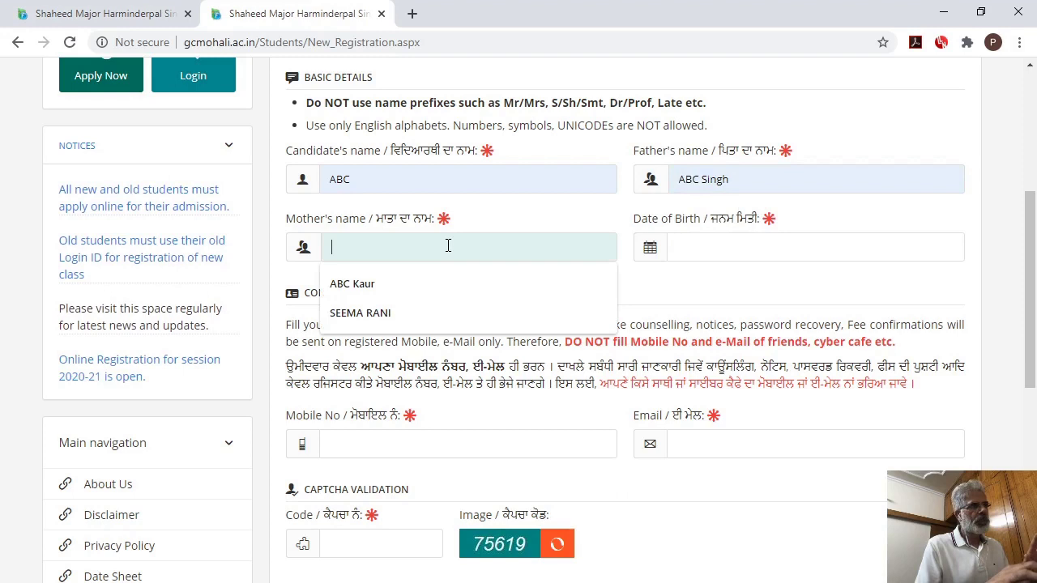
{"action": "left_click", "coordinate": [389, 284]}
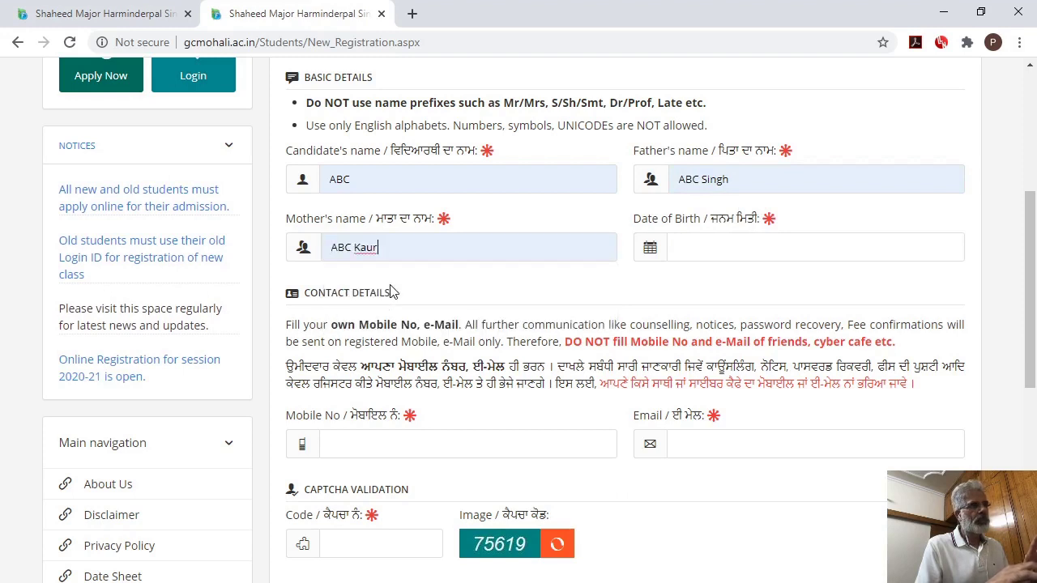
Step: Set the date of birth to 01-01-2001 in the date picker
{"action": "left_click", "coordinate": [701, 249]}
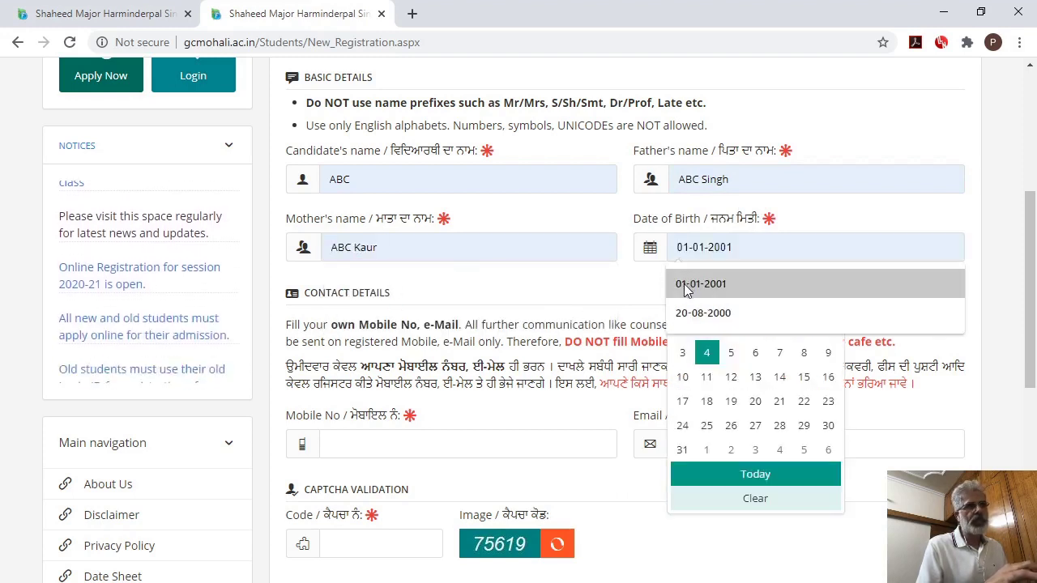
{"action": "left_click", "coordinate": [683, 283]}
{"action": "left_click", "coordinate": [587, 278]}
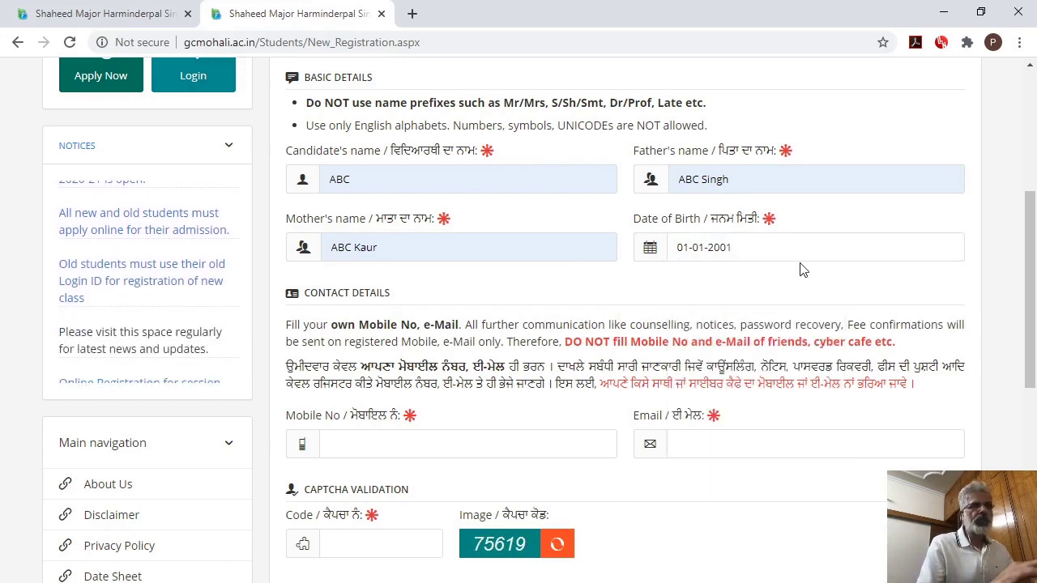
{"action": "left_click_drag", "start_coordinate": [1034, 280], "coordinate": [1034, 332]}
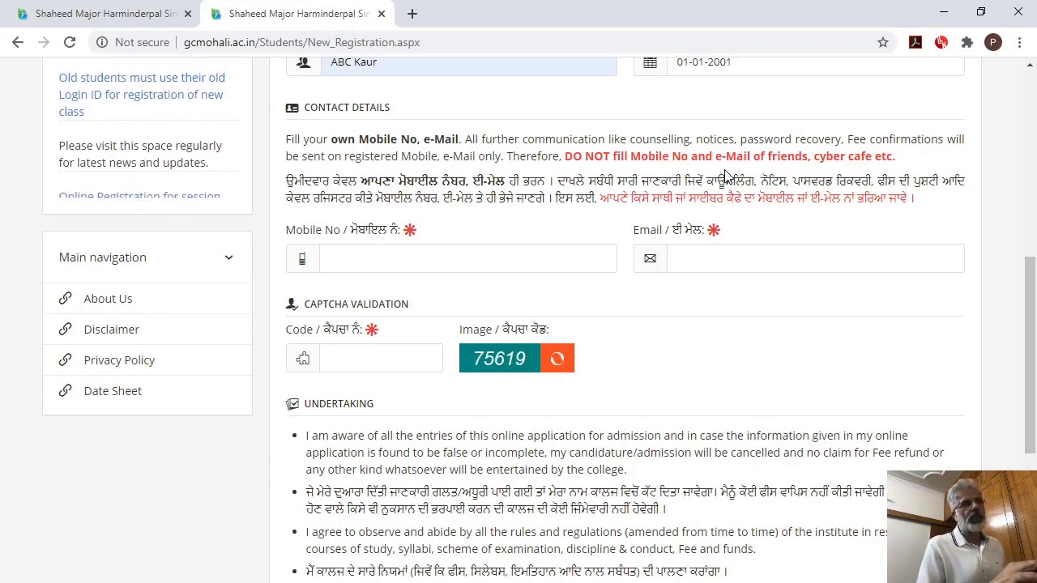
Step: Fill the mobile number and e-mail address from saved autofill entries
{"action": "left_click", "coordinate": [394, 259]}
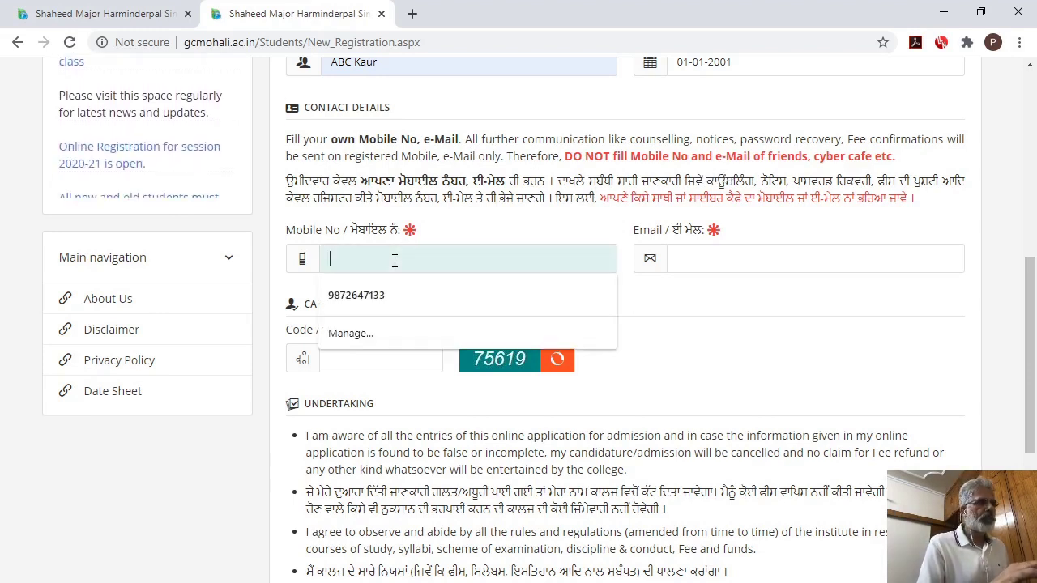
{"action": "left_click", "coordinate": [369, 295]}
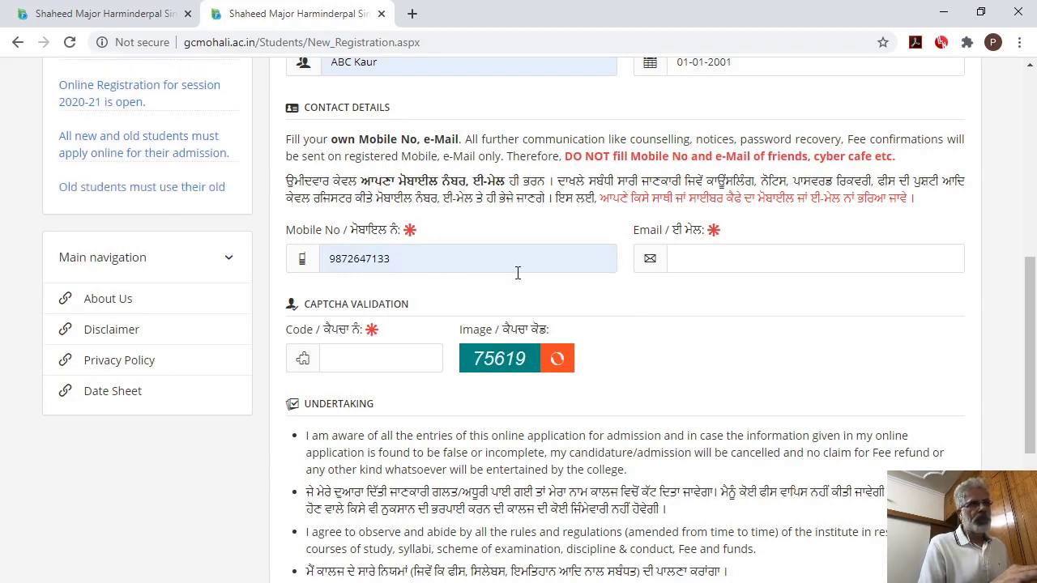
{"action": "left_click", "coordinate": [732, 261]}
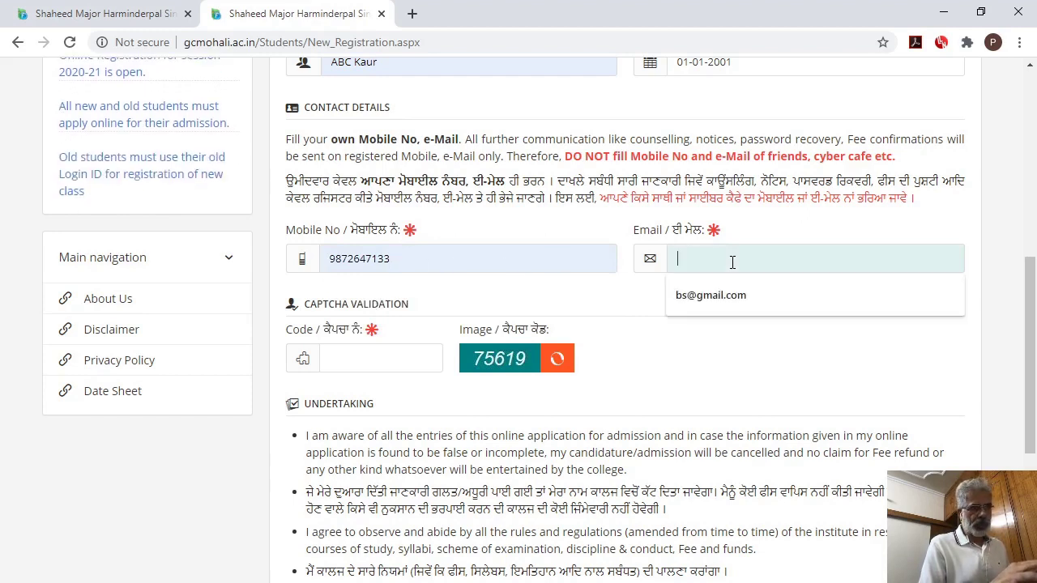
{"action": "left_click", "coordinate": [702, 296]}
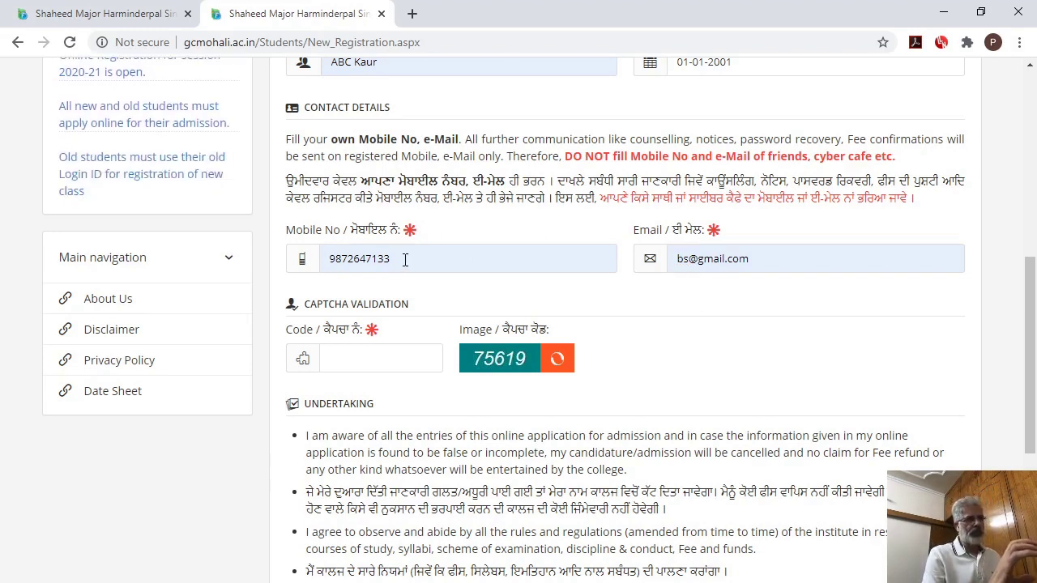
Step: Enter the captcha code shown in the image
{"action": "left_click", "coordinate": [382, 362]}
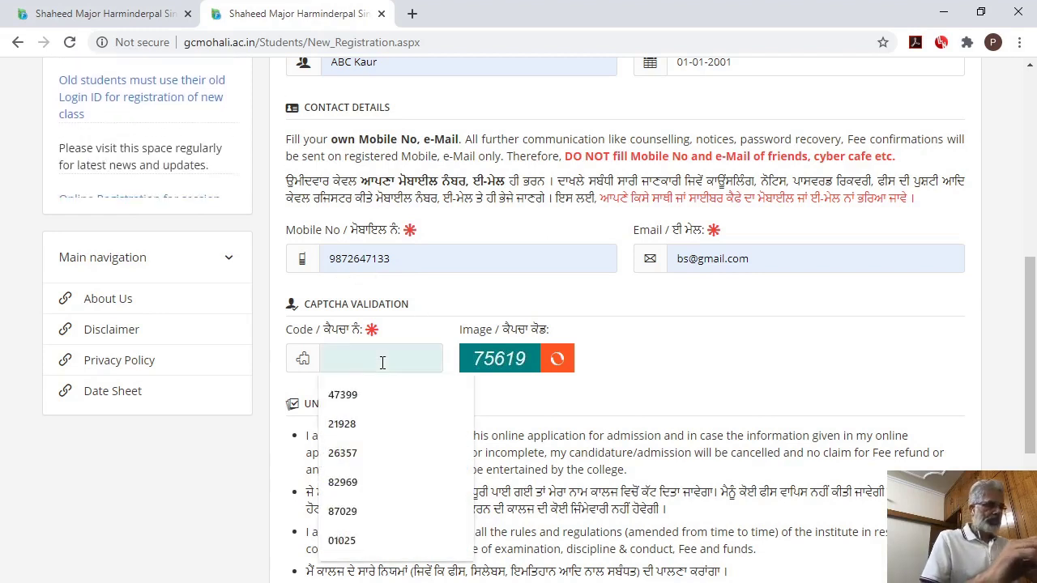
{"action": "type", "text": "7"}
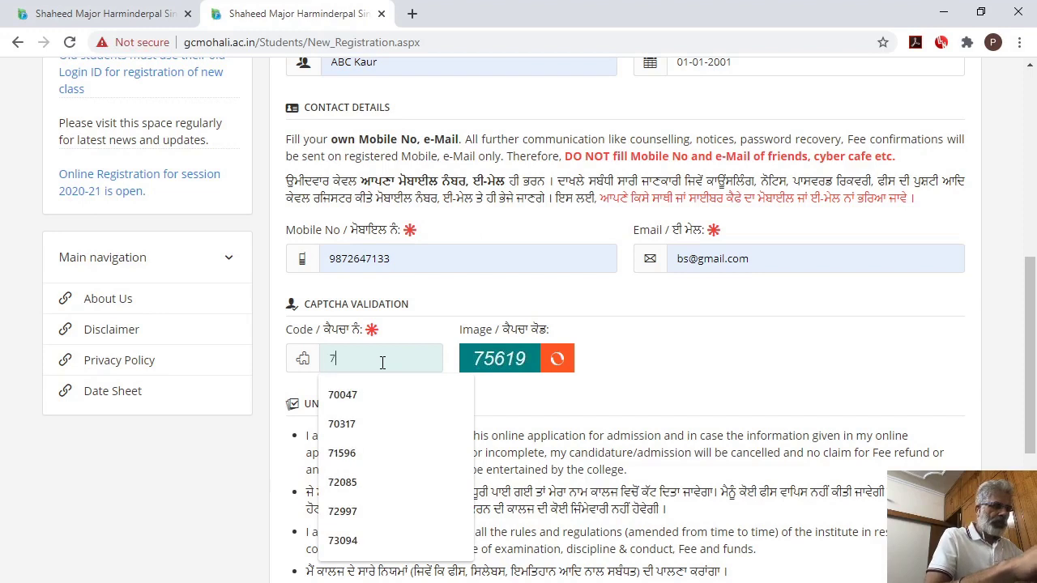
{"action": "type", "text": "5"}
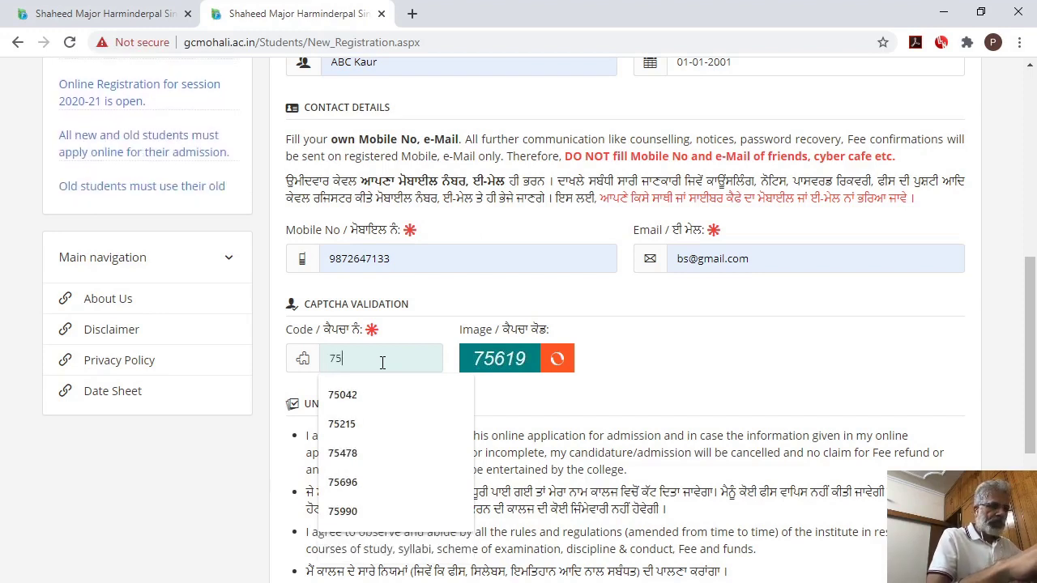
{"action": "type", "text": "619"}
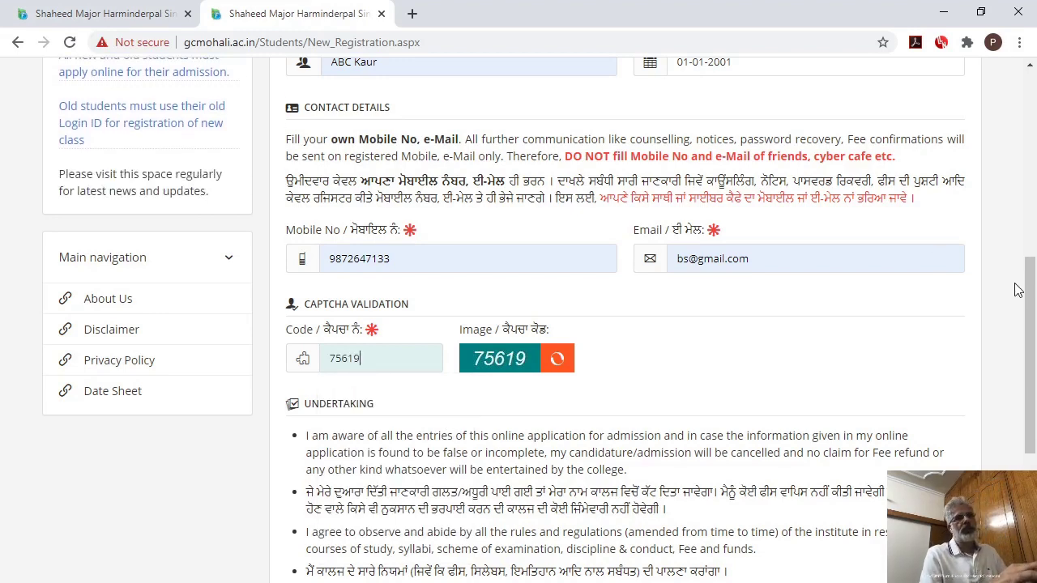
{"action": "scroll", "coordinate": [1029, 293], "scroll_direction": "down", "scroll_amount": 3}
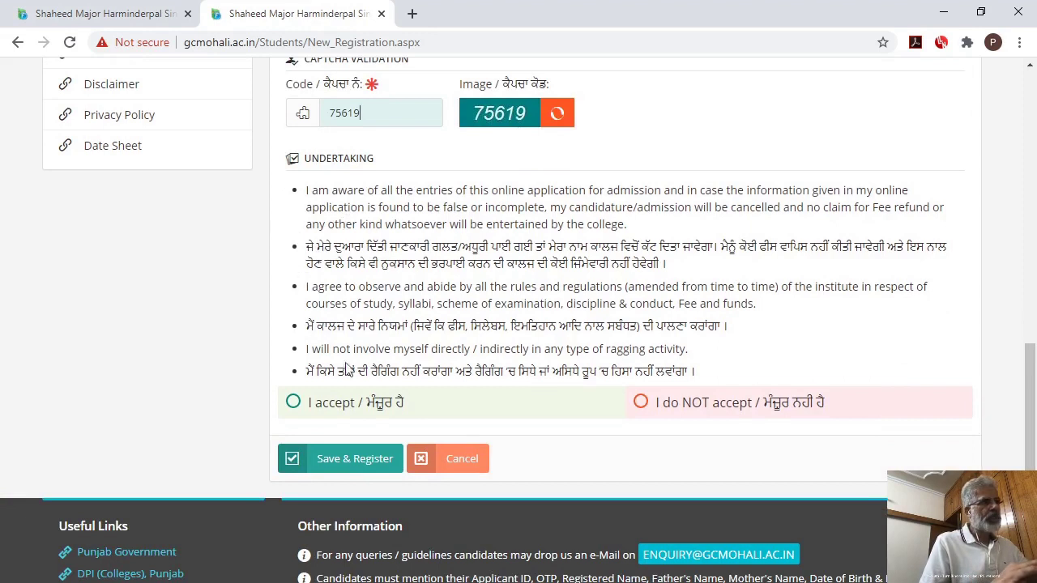
Step: Accept the undertaking, Save & Register, and confirm the details with OK
{"action": "left_click", "coordinate": [293, 405]}
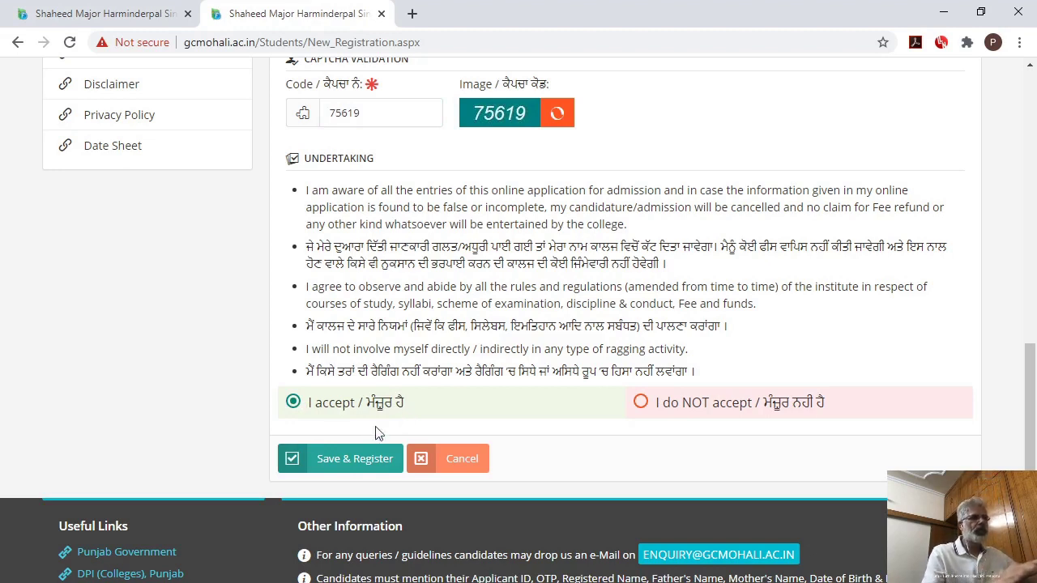
{"action": "left_click", "coordinate": [336, 461]}
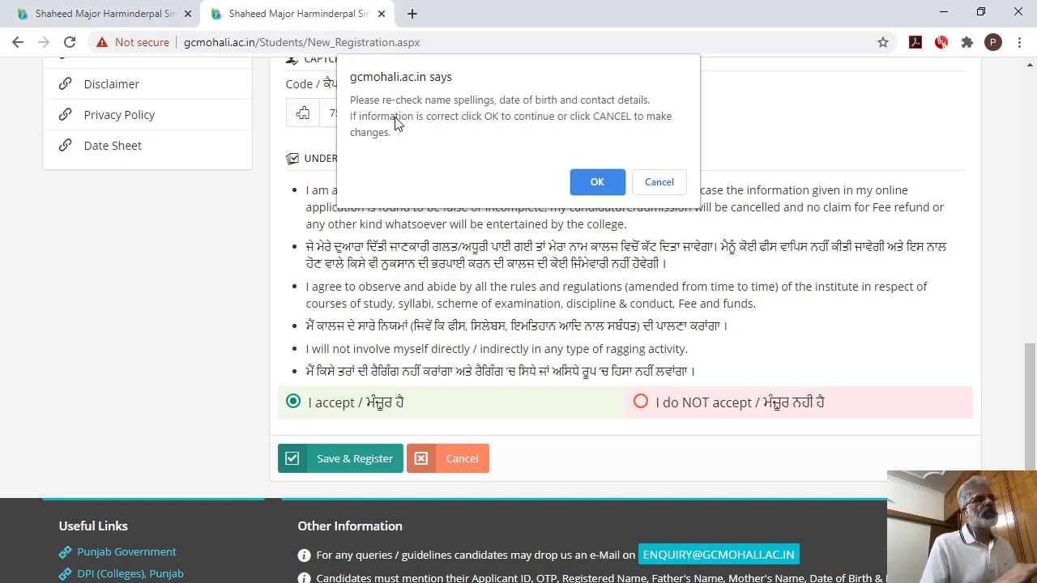
{"action": "left_click", "coordinate": [599, 191]}
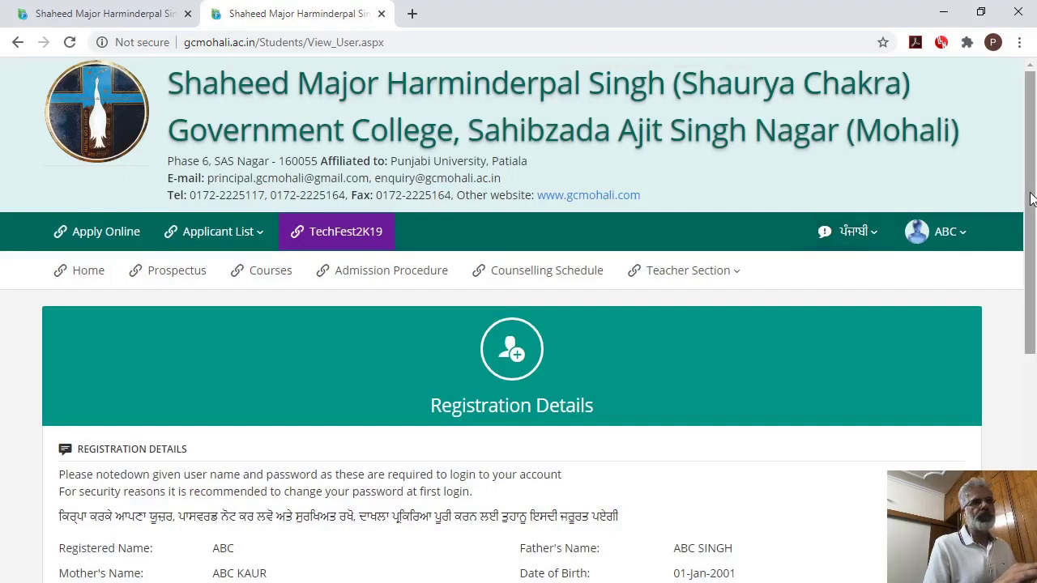
Step: Scroll to the User Name/Password block and continue to the Personal Profile
{"action": "left_click_drag", "start_coordinate": [1030, 199], "coordinate": [1034, 347]}
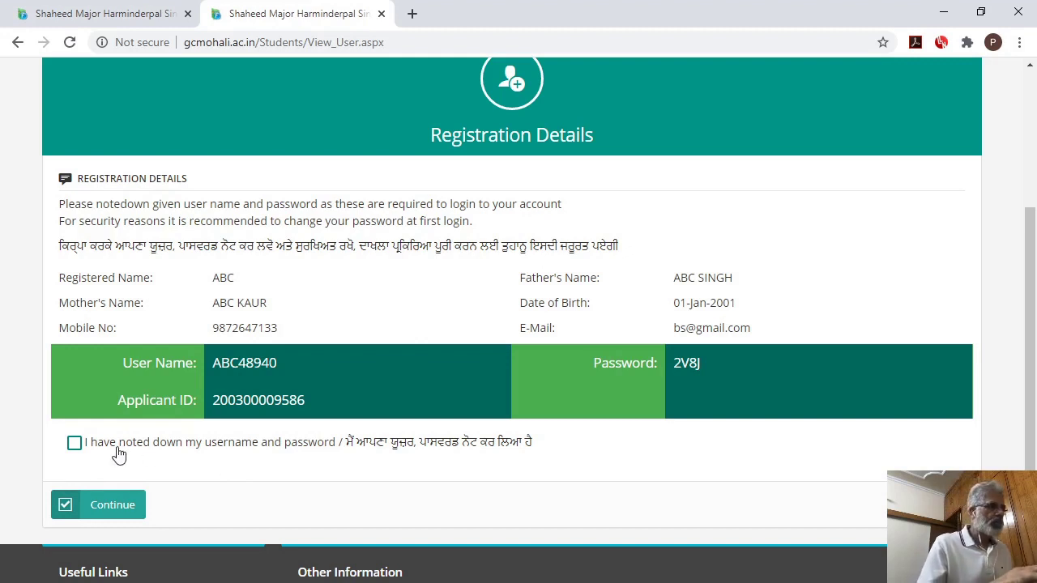
{"action": "left_click", "coordinate": [113, 506]}
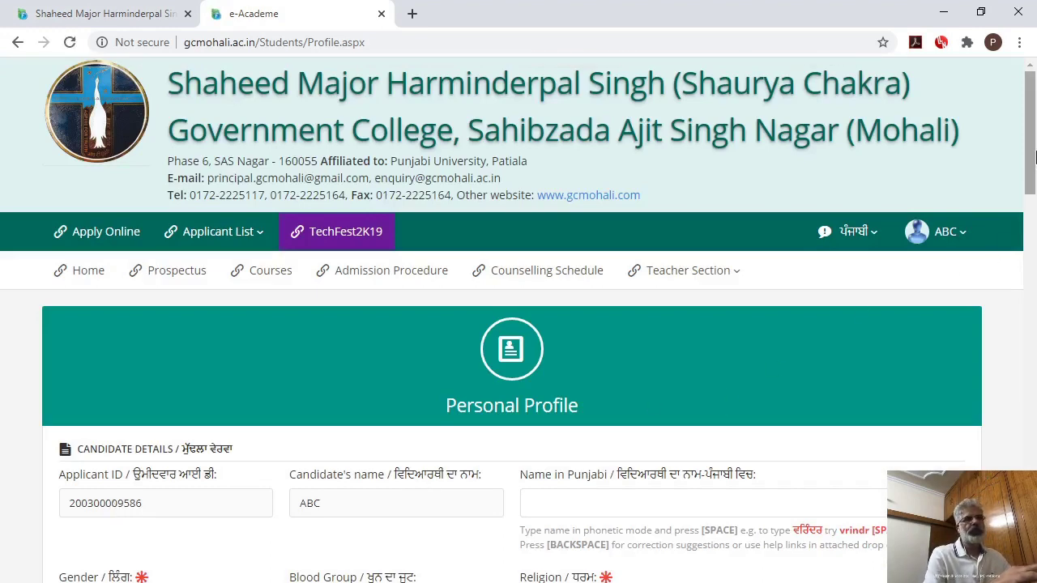
{"action": "left_click_drag", "start_coordinate": [1033, 158], "coordinate": [1034, 199]}
{"action": "scroll", "coordinate": [1034, 198], "scroll_direction": "down", "scroll_amount": 5}
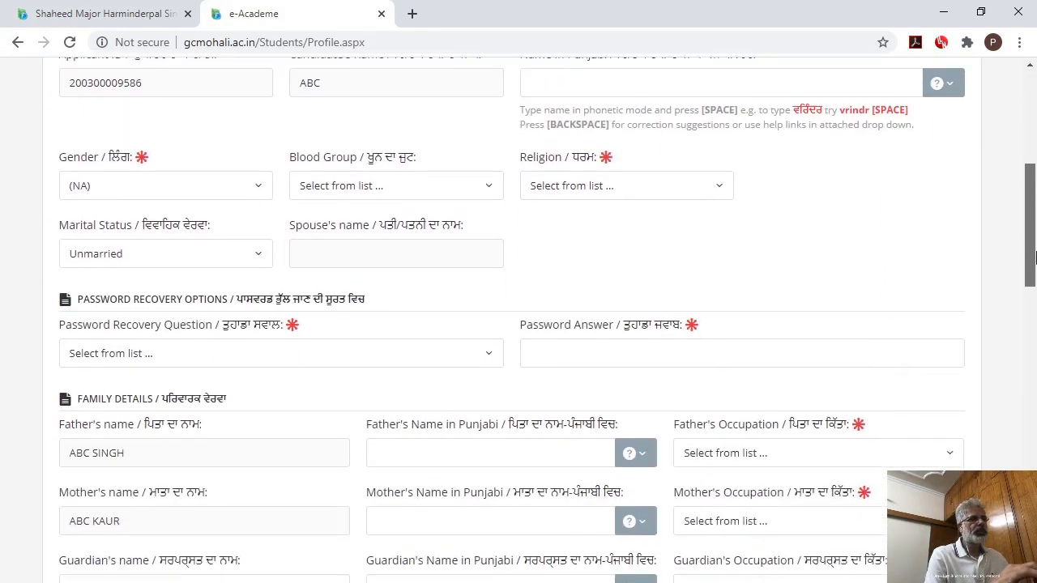
{"action": "scroll", "coordinate": [1030, 192], "scroll_direction": "up", "scroll_amount": 4}
{"action": "scroll", "coordinate": [1030, 191], "scroll_direction": "up", "scroll_amount": 2}
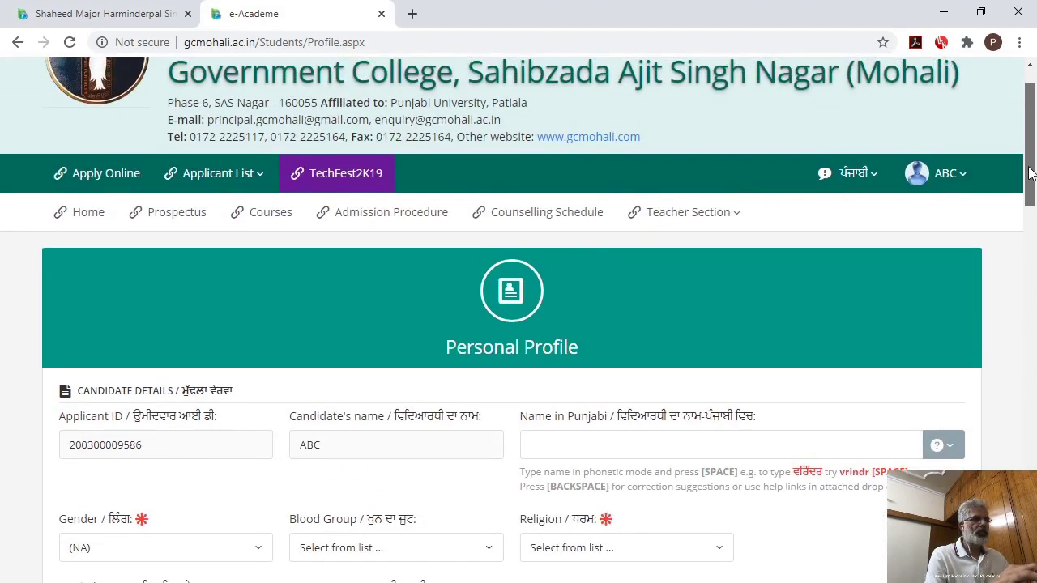
{"action": "left_click_drag", "start_coordinate": [1030, 173], "coordinate": [1032, 218]}
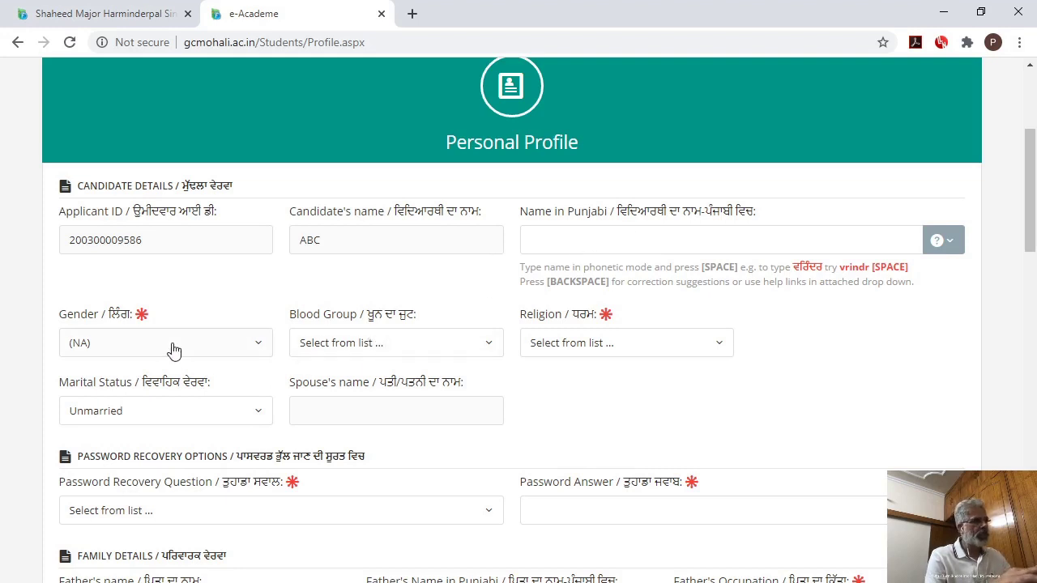
{"action": "left_click", "coordinate": [256, 346]}
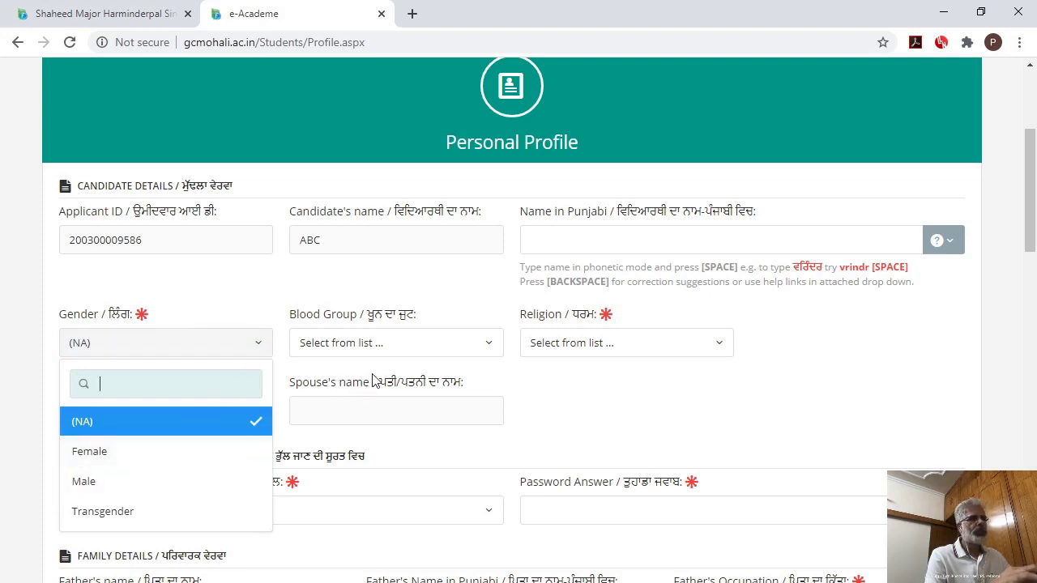
{"action": "left_click", "coordinate": [481, 343]}
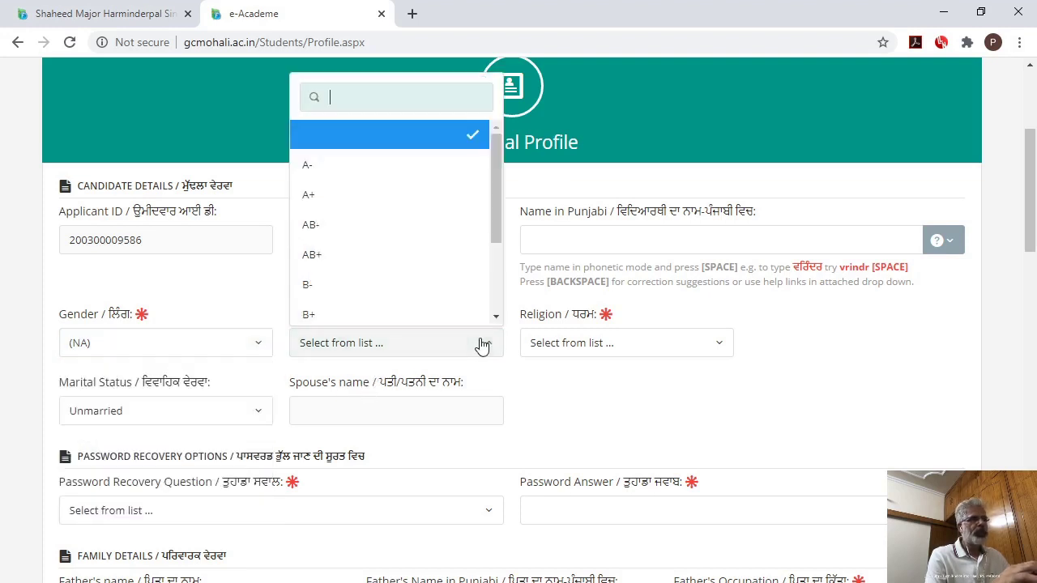
{"action": "left_click", "coordinate": [481, 344]}
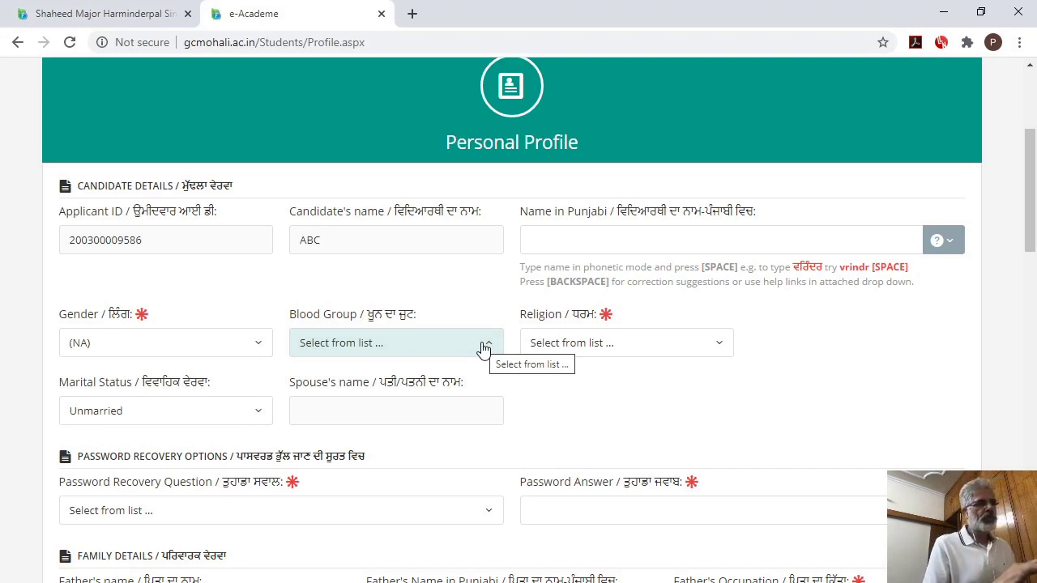
{"action": "left_click", "coordinate": [719, 347]}
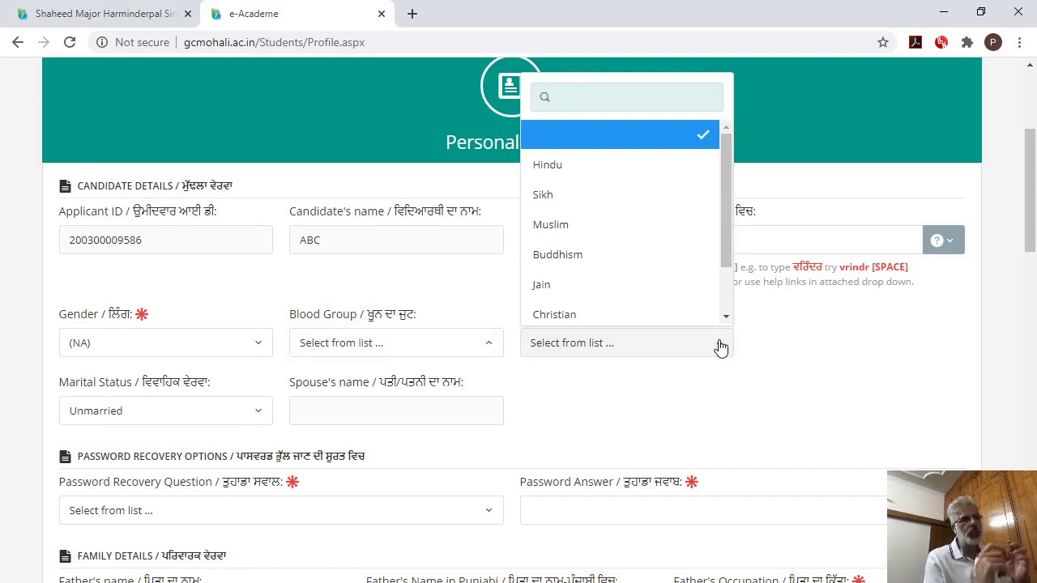
{"action": "left_click", "coordinate": [719, 347]}
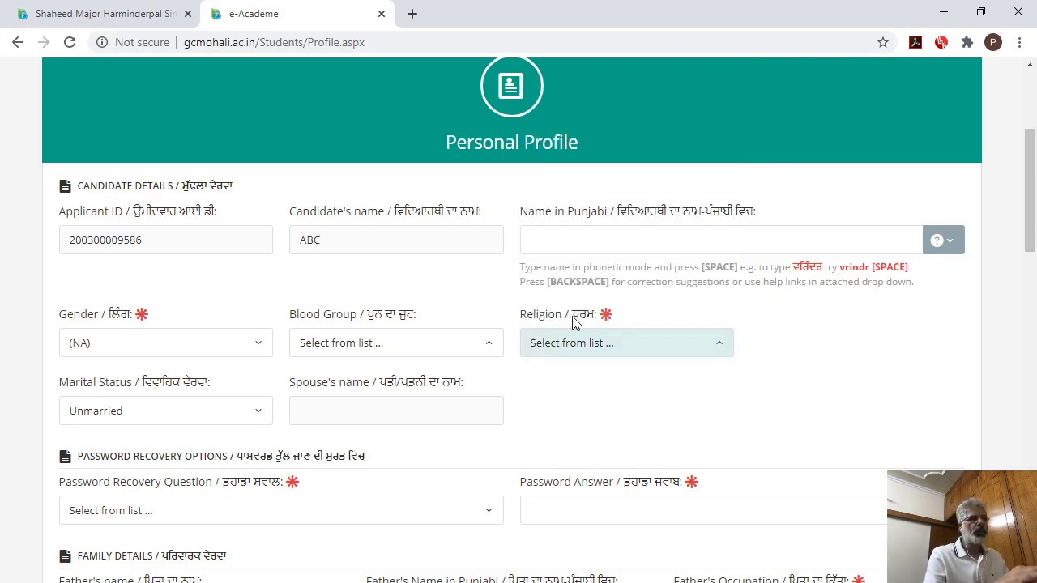
{"action": "left_click_drag", "start_coordinate": [1035, 246], "coordinate": [1035, 298]}
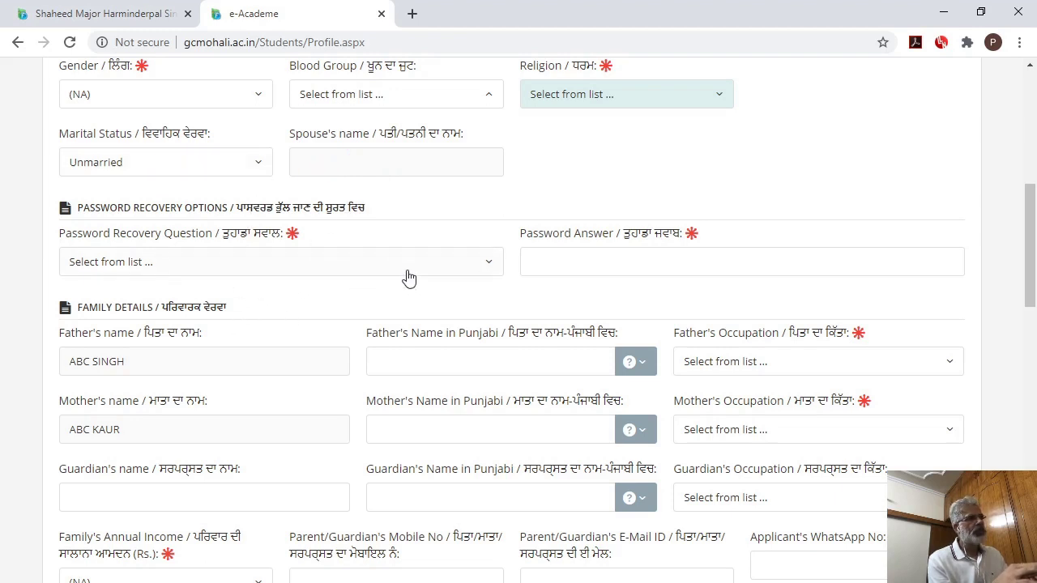
Step: Choose 'What is your favorite color?' as the recovery question and type its answer
{"action": "left_click", "coordinate": [487, 266]}
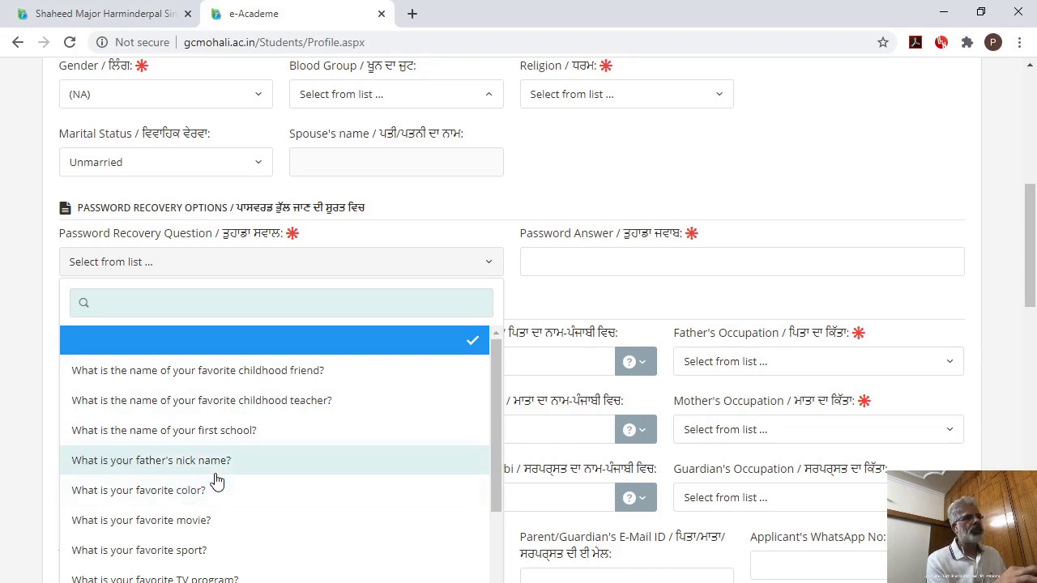
{"action": "left_click", "coordinate": [183, 494]}
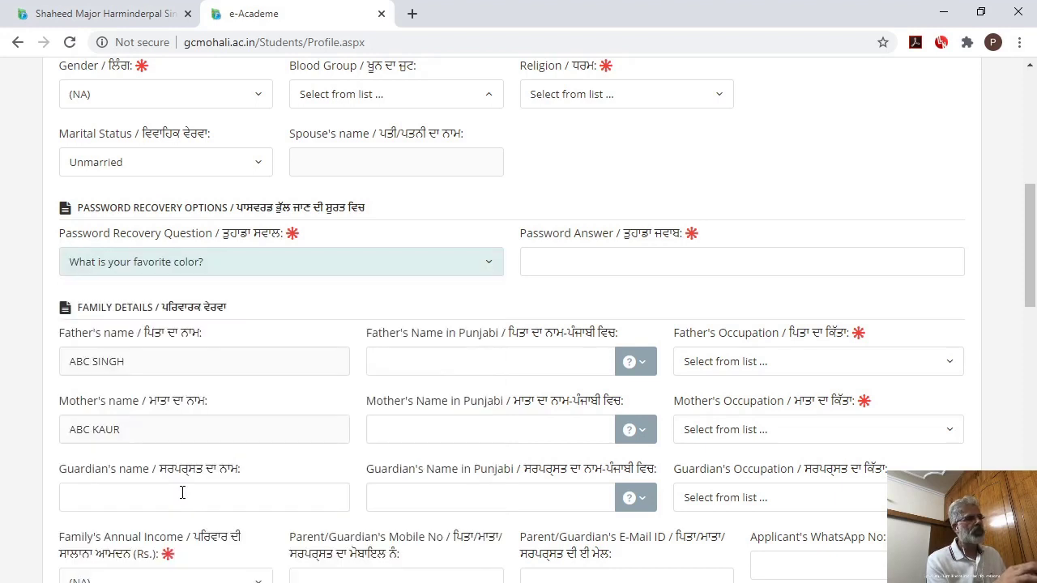
{"action": "left_click", "coordinate": [626, 256]}
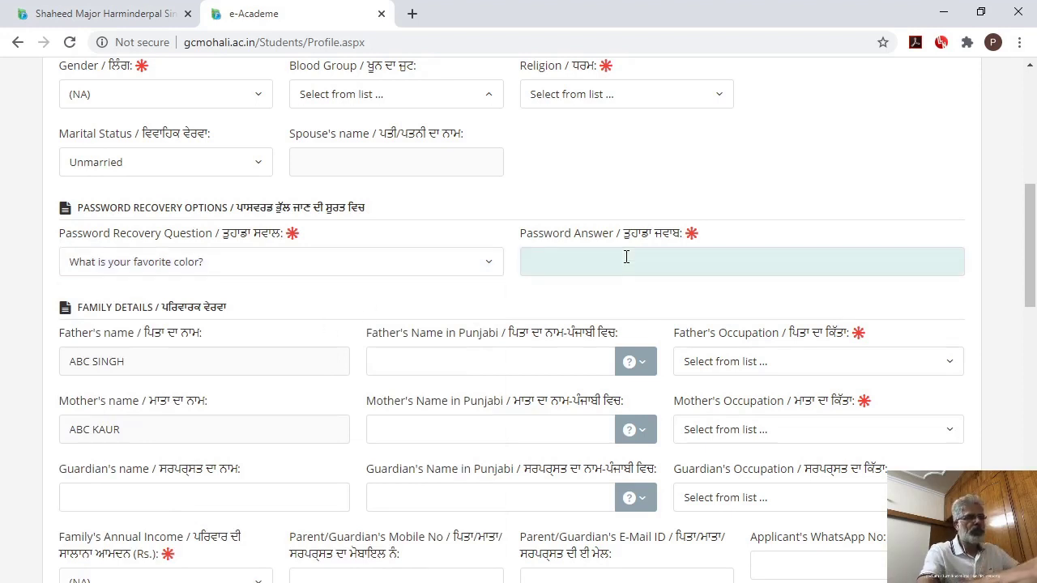
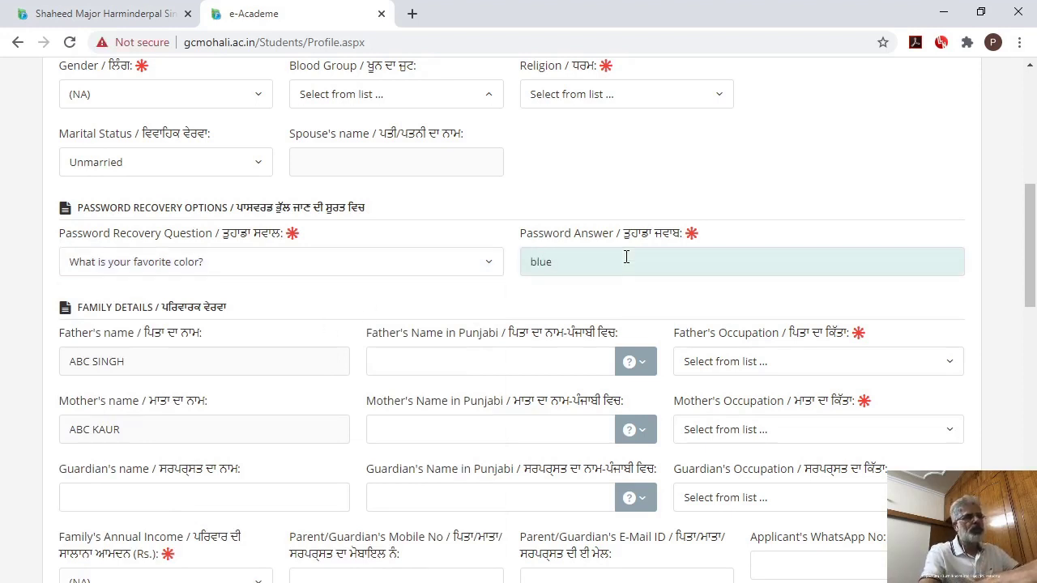
{"action": "left_click_drag", "start_coordinate": [1035, 274], "coordinate": [1034, 301]}
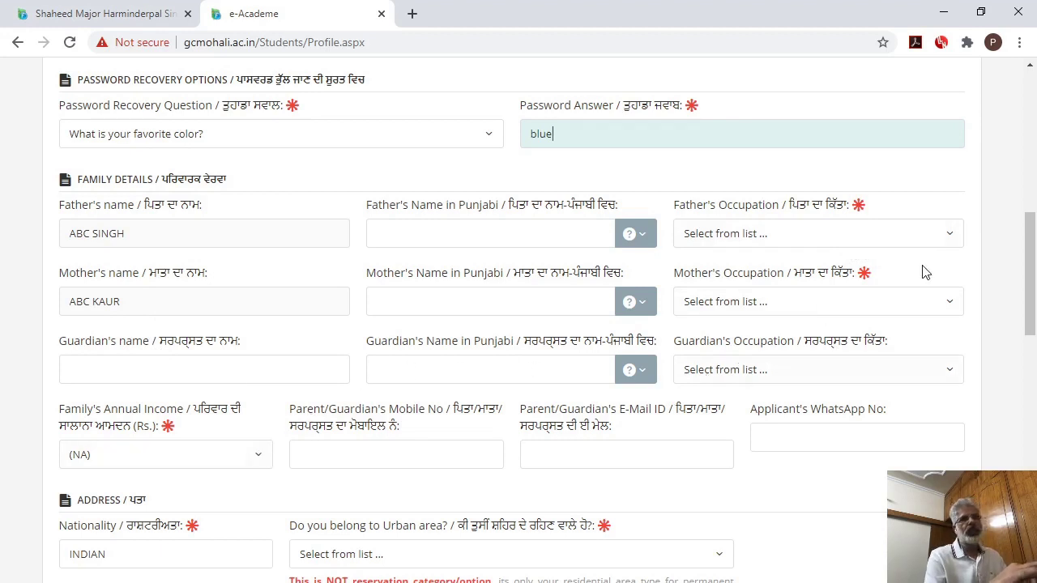
{"action": "left_click_drag", "start_coordinate": [1029, 260], "coordinate": [1035, 322]}
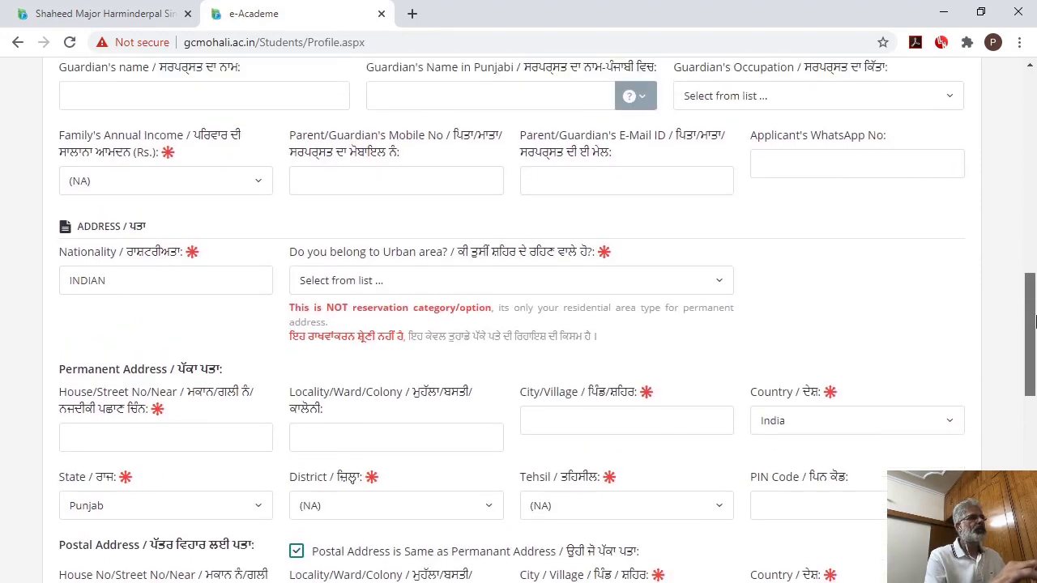
Step: Leave Annual Income at (NA) and Urban area unchanged, then untick 'Postal Address is Same as Permanent Address'
{"action": "left_click", "coordinate": [259, 188]}
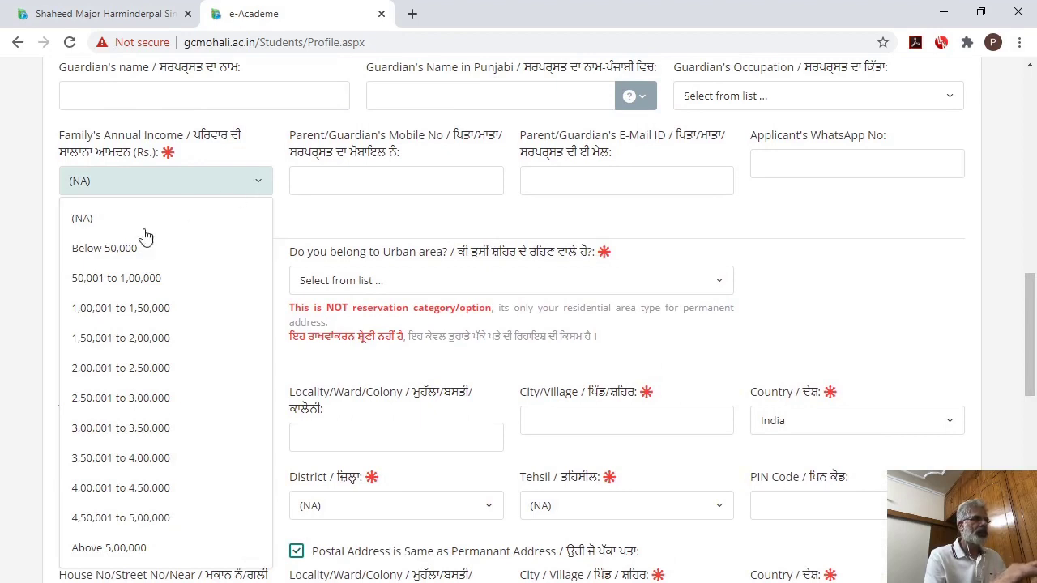
{"action": "left_click", "coordinate": [271, 152]}
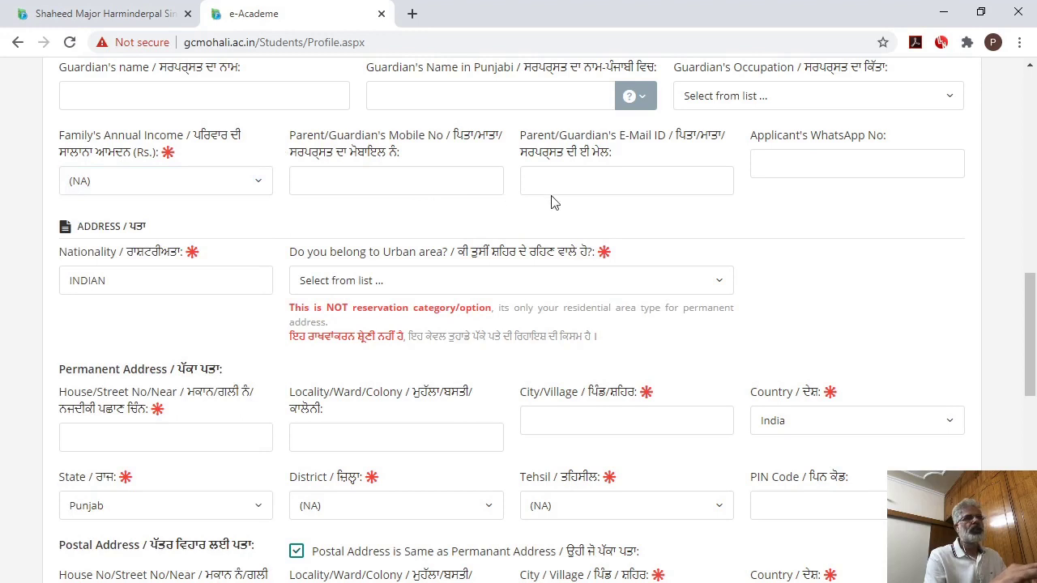
{"action": "scroll", "coordinate": [1012, 292], "scroll_direction": "down", "scroll_amount": 2}
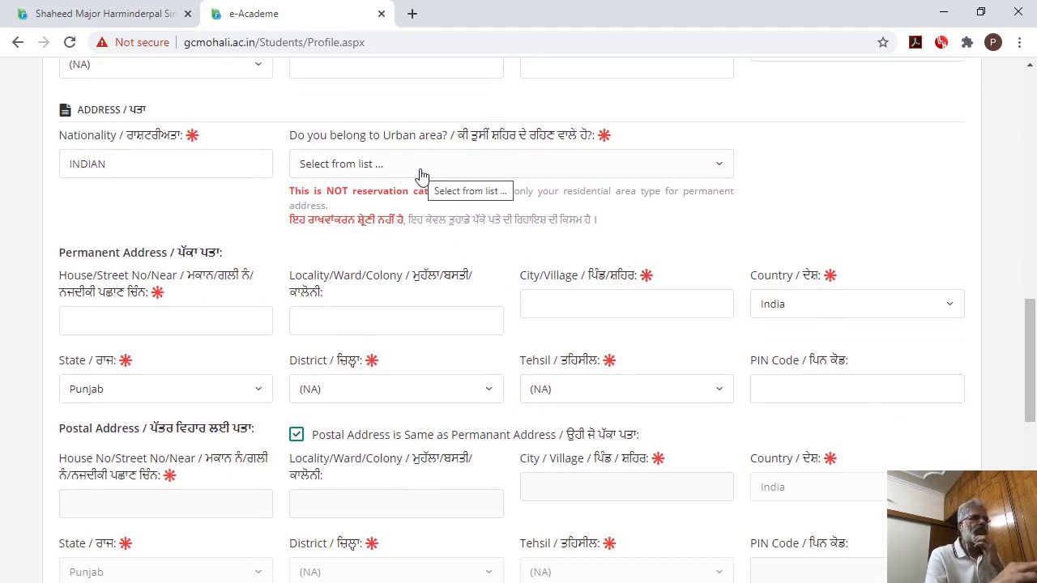
{"action": "left_click", "coordinate": [492, 169]}
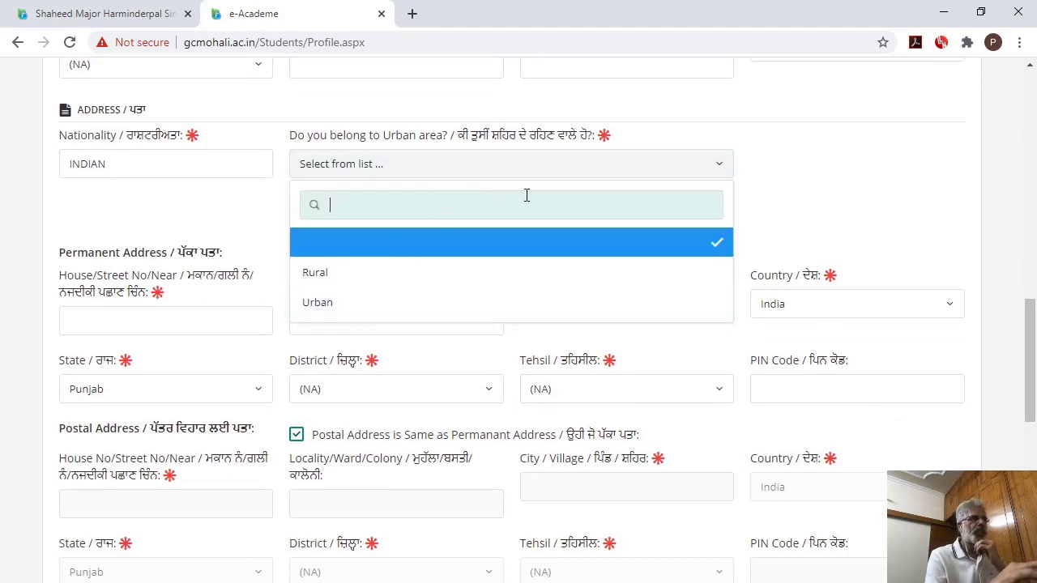
{"action": "left_click", "coordinate": [823, 176]}
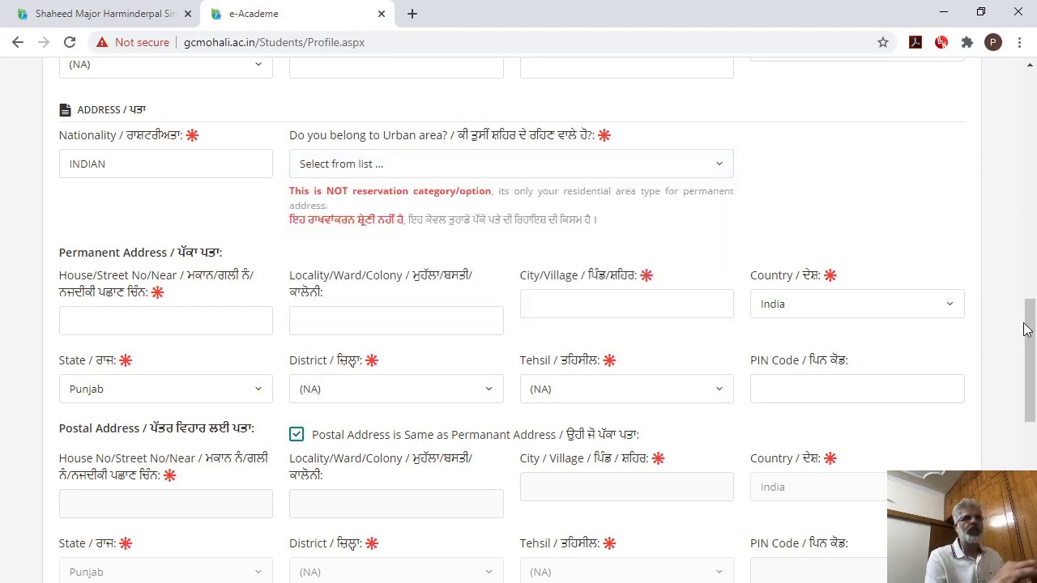
{"action": "left_click_drag", "start_coordinate": [1032, 328], "coordinate": [1032, 359]}
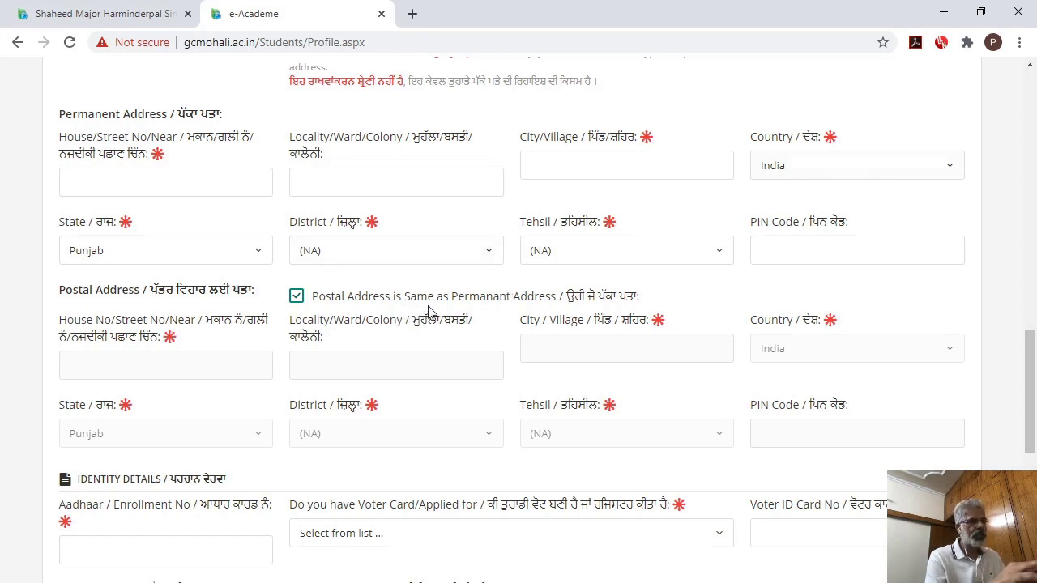
{"action": "left_click", "coordinate": [297, 297]}
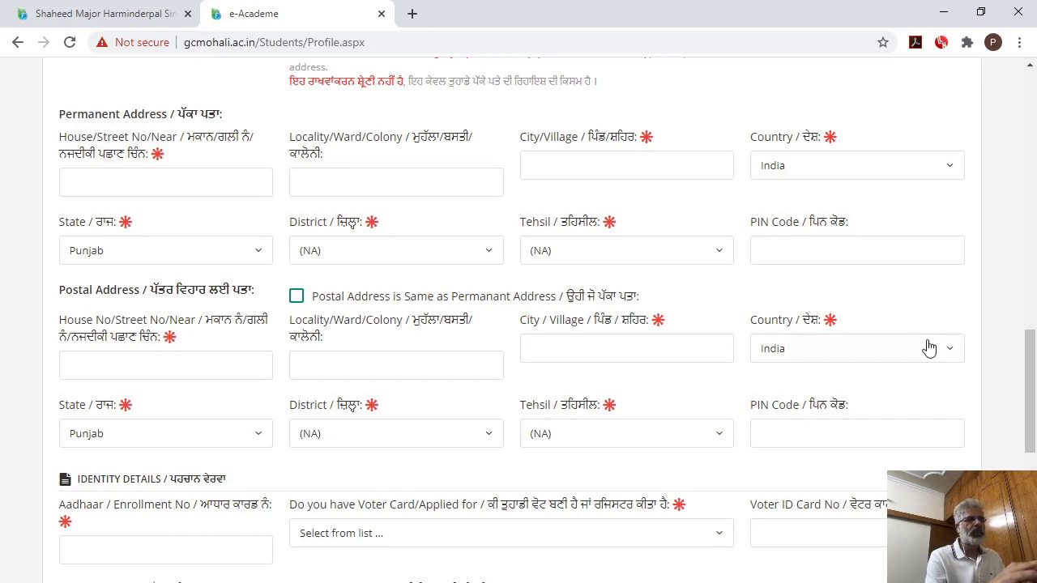
{"action": "left_click_drag", "start_coordinate": [1025, 334], "coordinate": [1035, 423]}
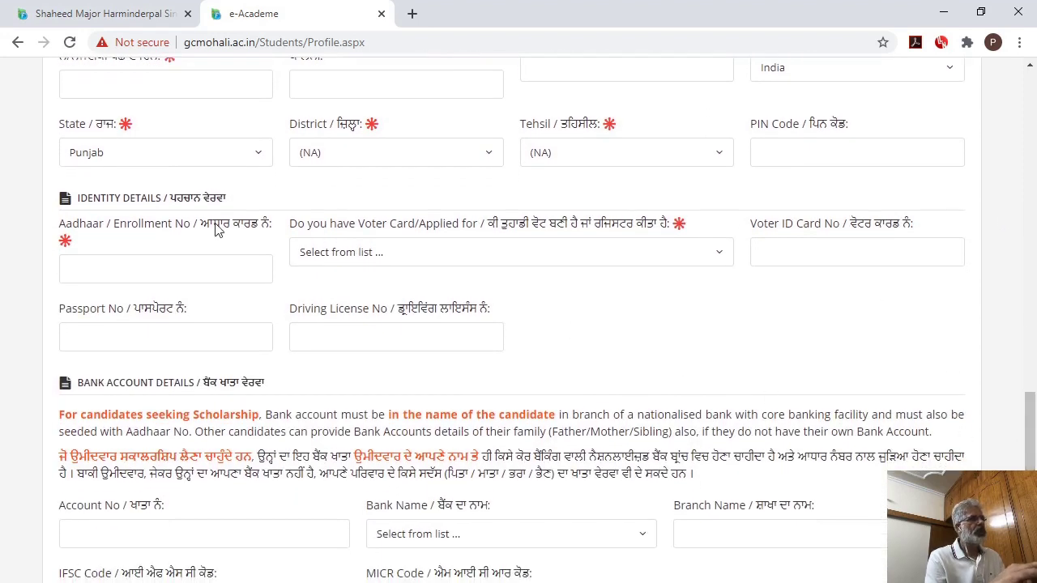
Step: Answer the voter card question No, correcting an initial Yes, leaving Voter ID blank
{"action": "left_click", "coordinate": [117, 273]}
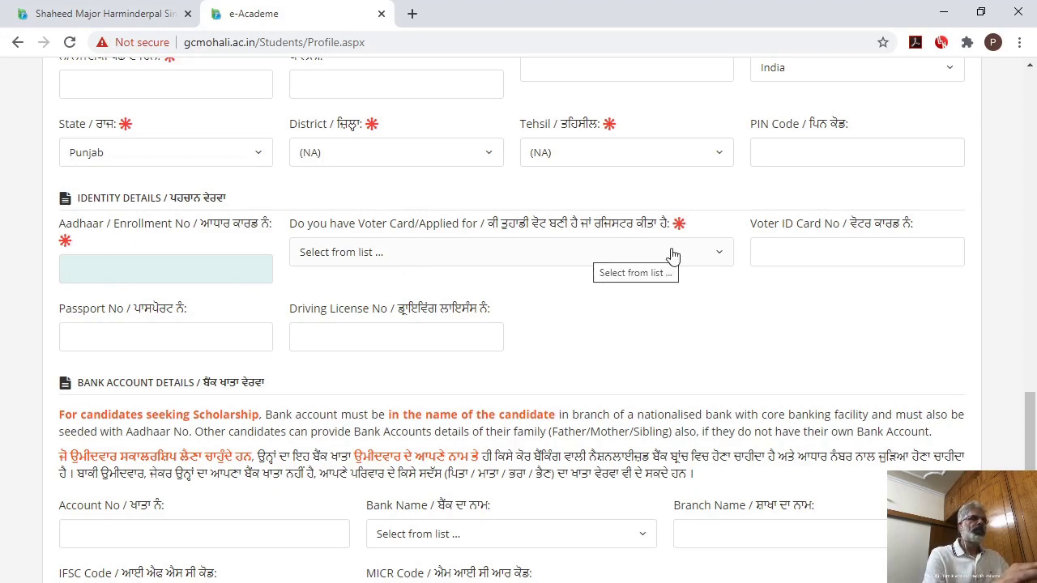
{"action": "left_click", "coordinate": [725, 254]}
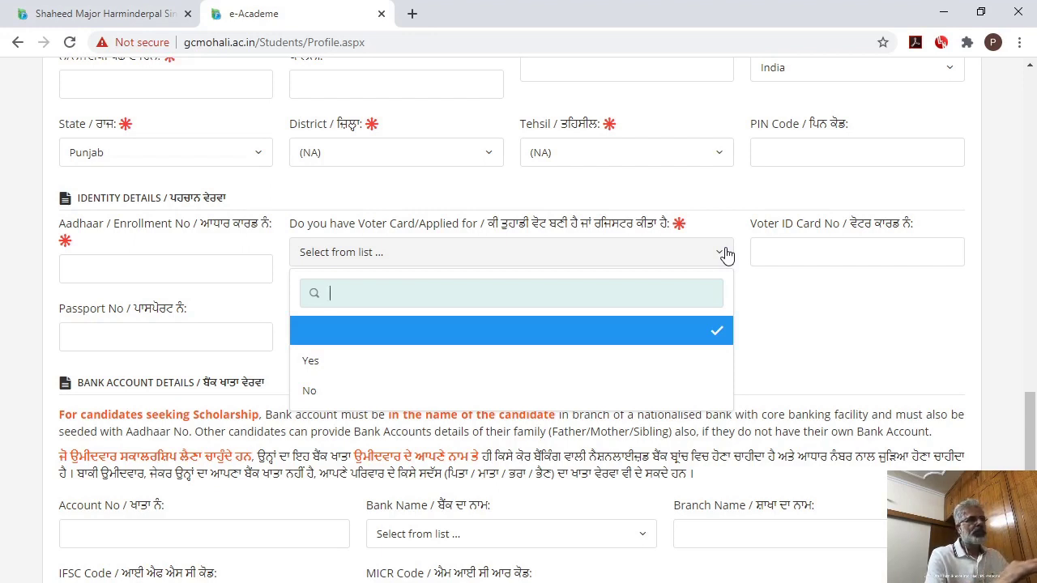
{"action": "left_click", "coordinate": [613, 371]}
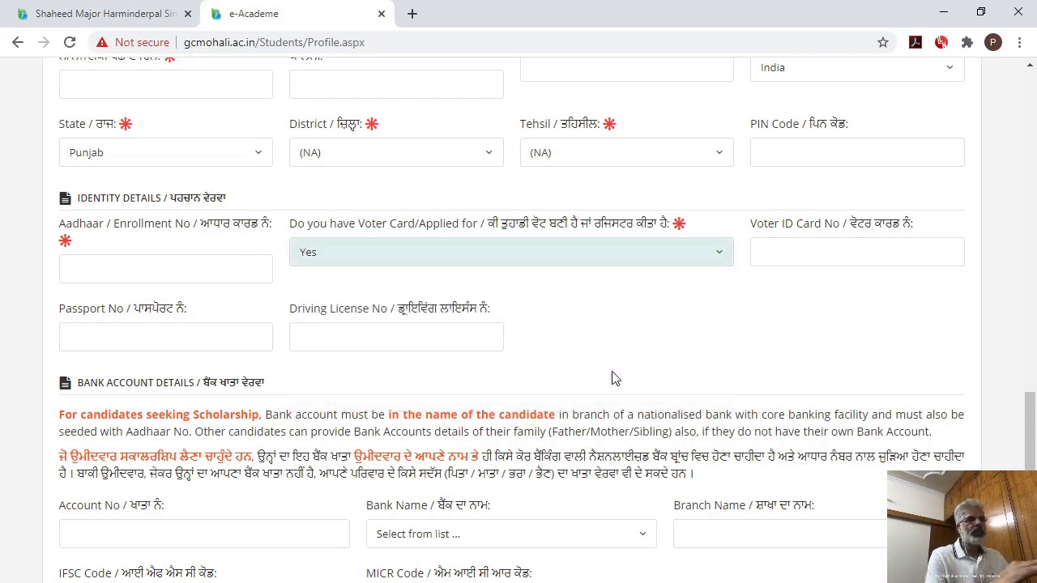
{"action": "left_click", "coordinate": [784, 256]}
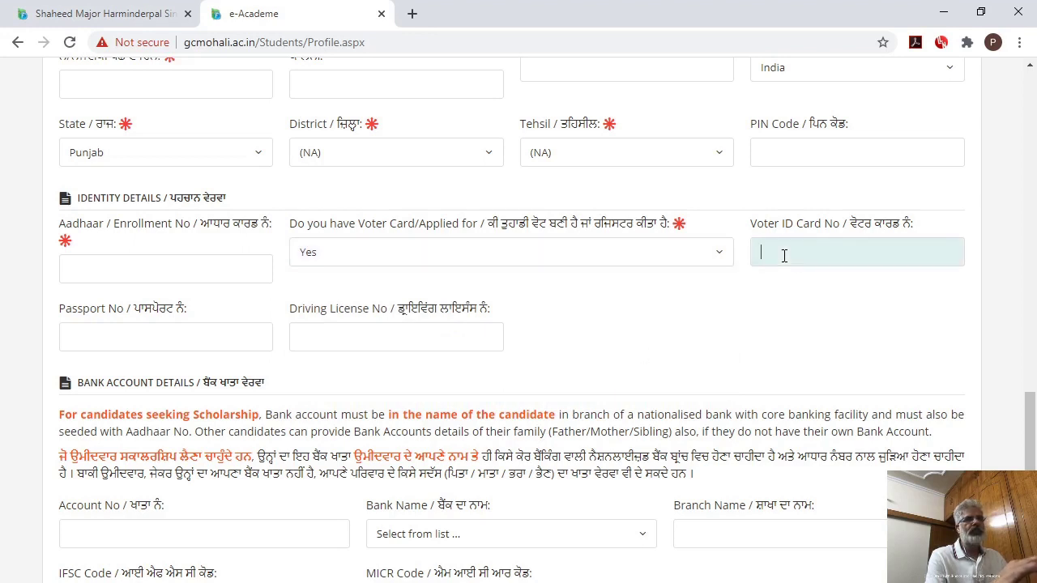
{"action": "left_click", "coordinate": [720, 255]}
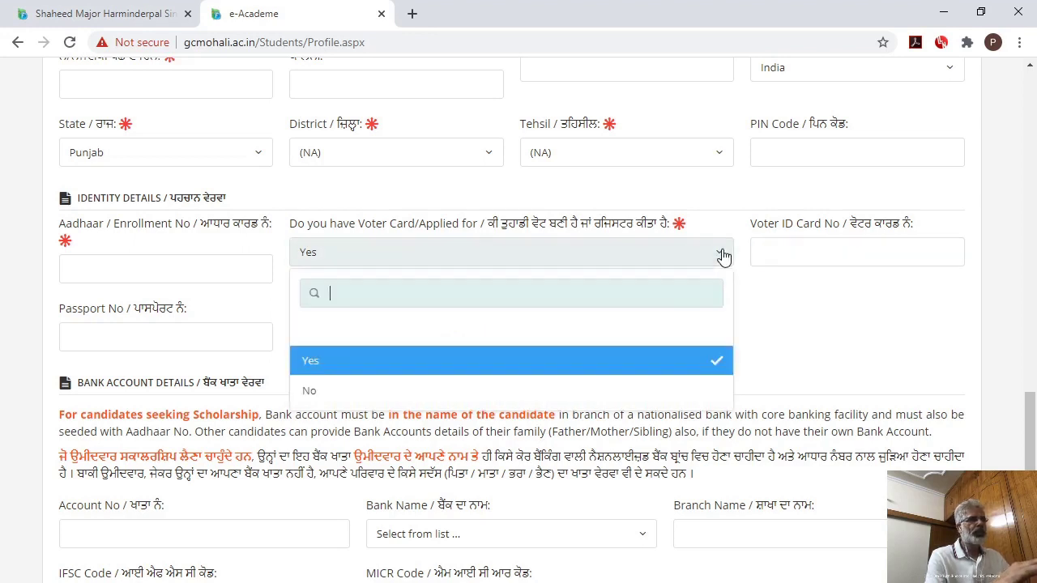
{"action": "left_click", "coordinate": [642, 392]}
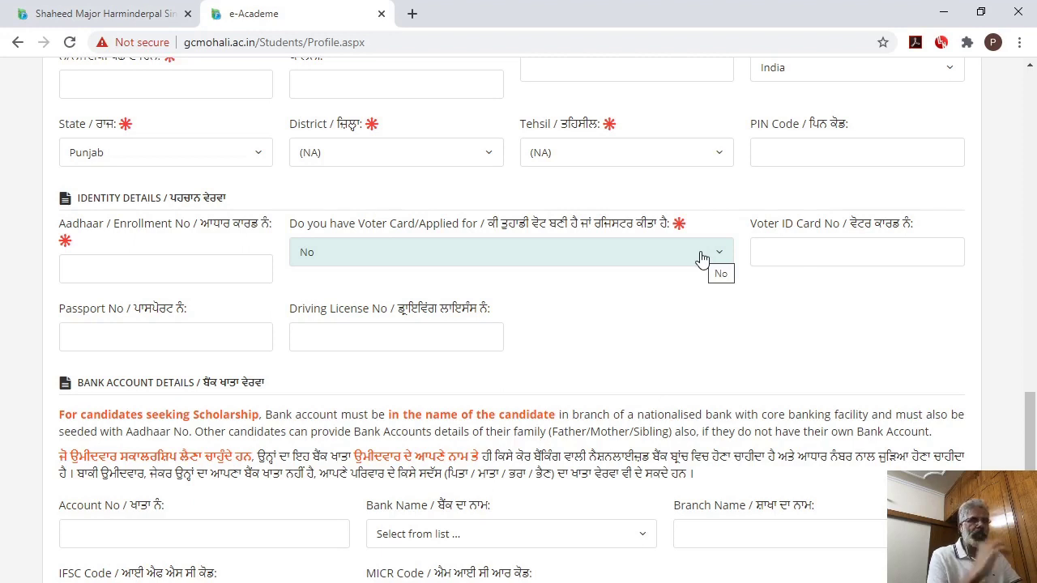
{"action": "left_click", "coordinate": [802, 251]}
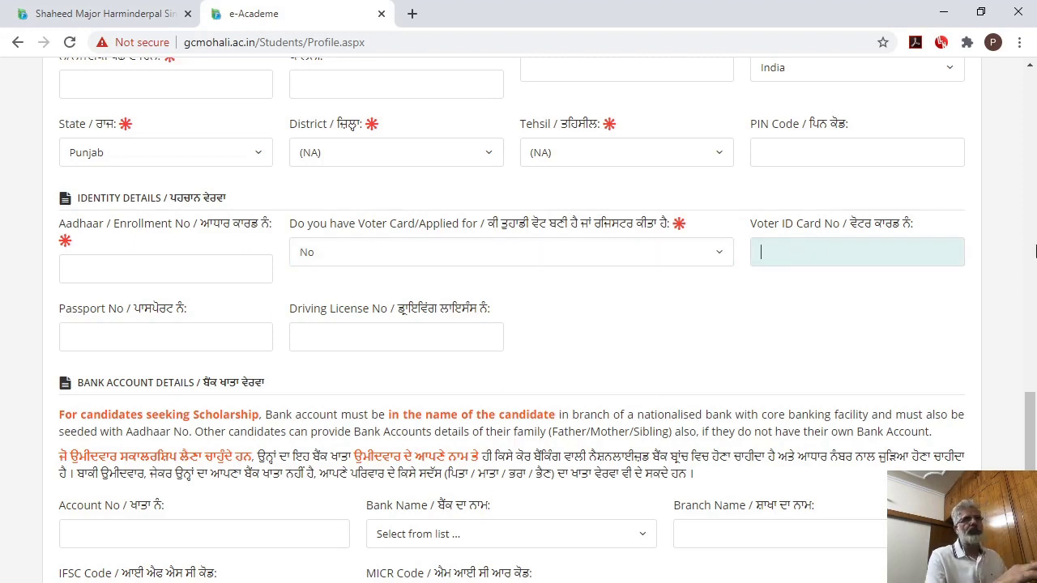
{"action": "left_click_drag", "start_coordinate": [1033, 420], "coordinate": [1034, 445]}
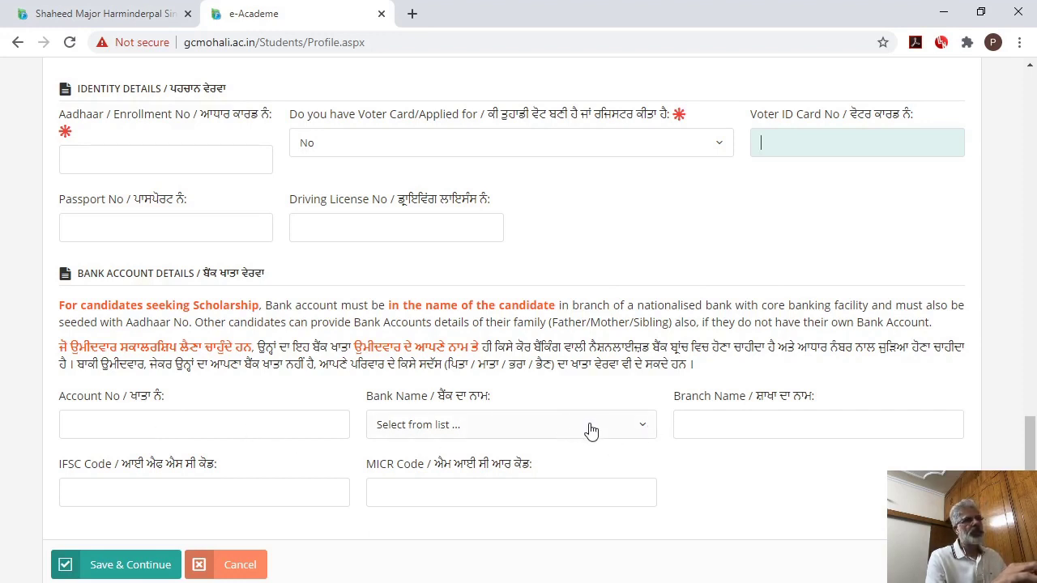
Step: Look over the bank account fields, leave them empty, and cancel the profile form
{"action": "left_click", "coordinate": [644, 429]}
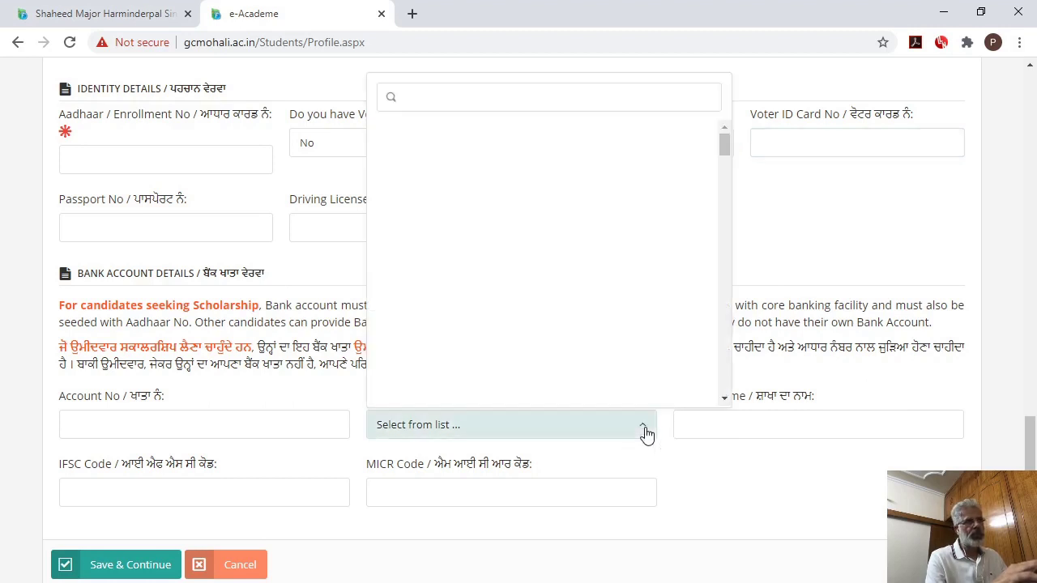
{"action": "left_click", "coordinate": [762, 424]}
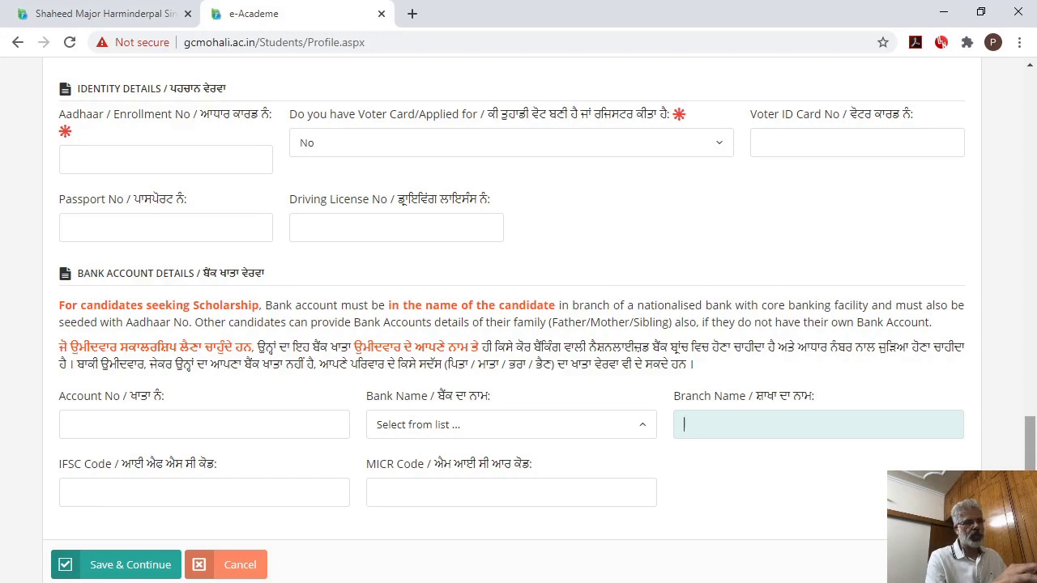
{"action": "mouse_move", "coordinate": [1029, 478]}
{"action": "left_mouse_down"}
{"action": "mouse_move", "coordinate": [1029, 513]}
{"action": "mouse_move", "coordinate": [1030, 475]}
{"action": "left_mouse_up"}
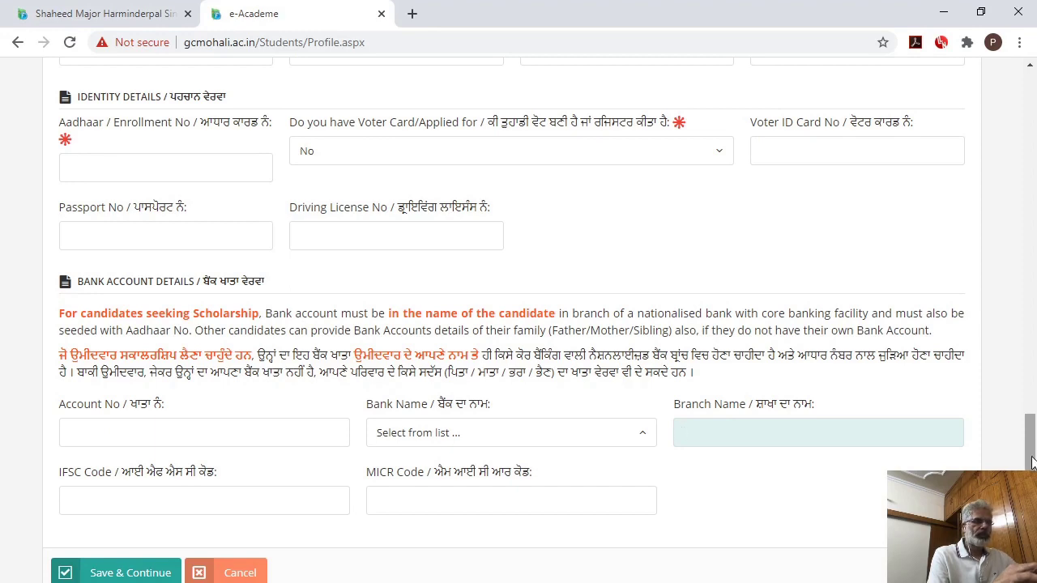
{"action": "mouse_move", "coordinate": [1031, 462]}
{"action": "left_mouse_down"}
{"action": "mouse_move", "coordinate": [1033, 157]}
{"action": "mouse_move", "coordinate": [1034, 469]}
{"action": "left_mouse_up"}
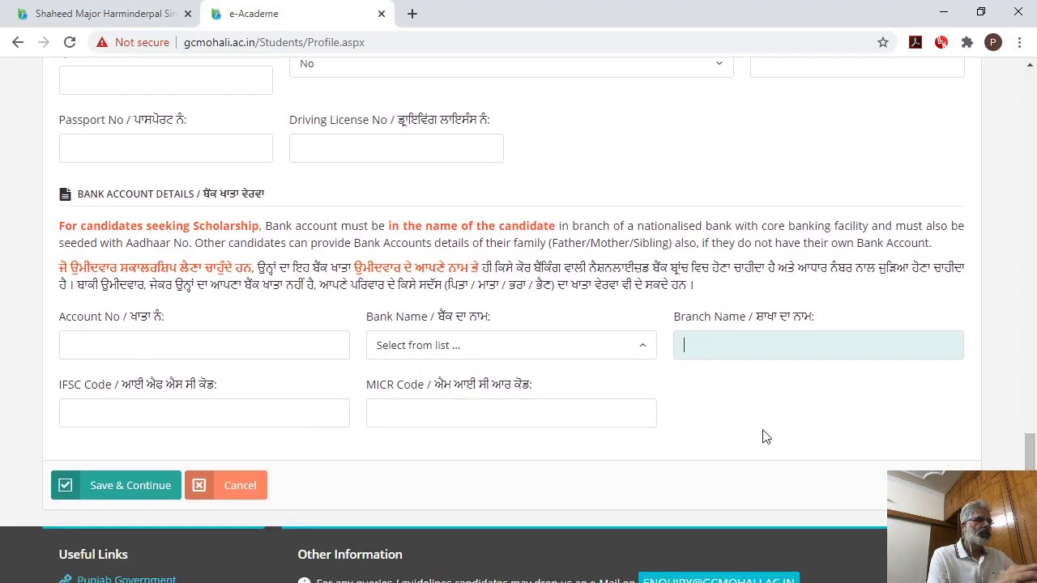
{"action": "left_click", "coordinate": [235, 488]}
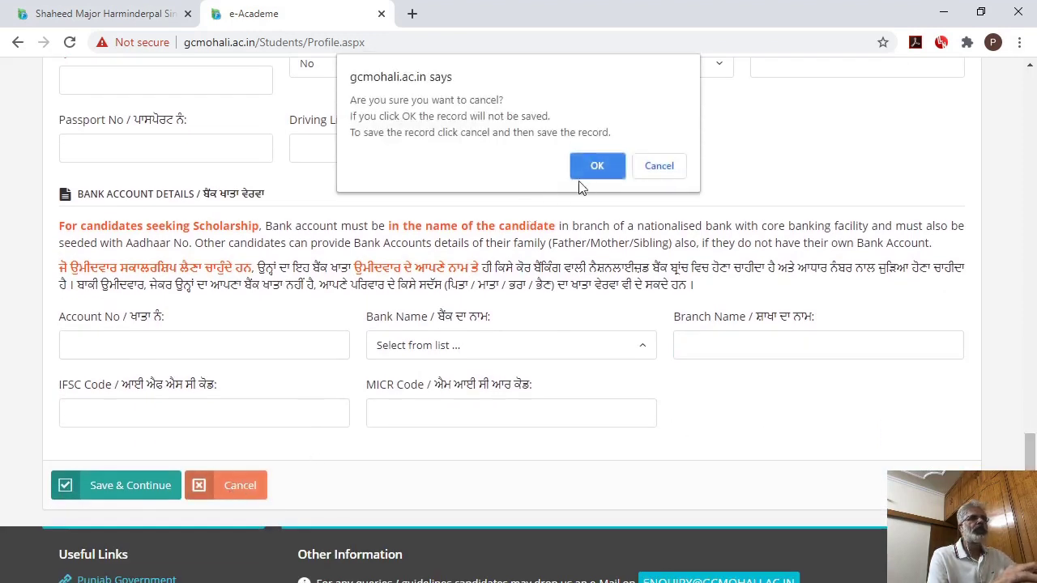
Step: Confirm discarding the profile, then go to My Dashboard via the ABC menu and view Application Status
{"action": "left_click", "coordinate": [592, 169]}
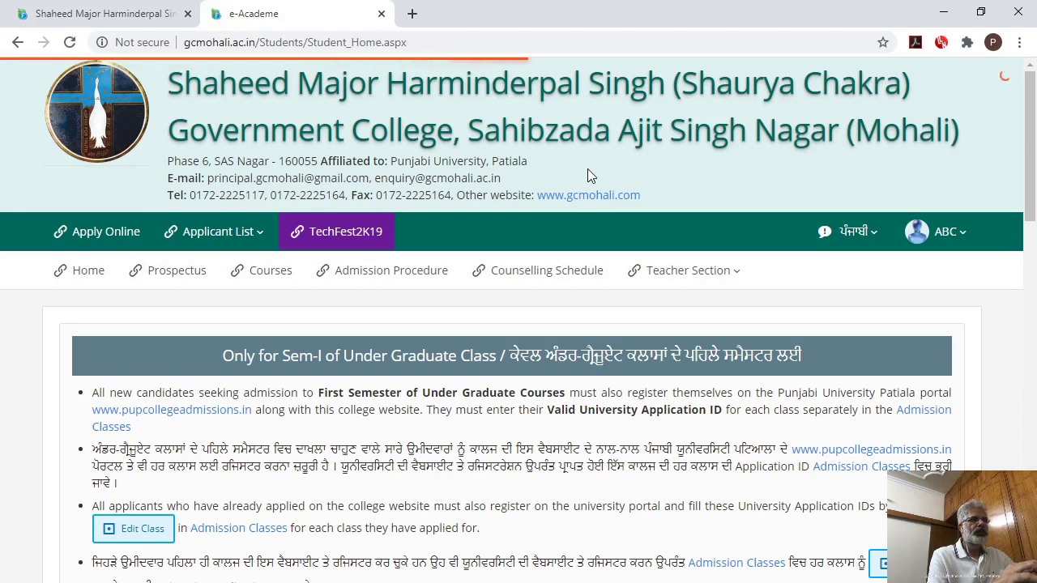
{"action": "left_click", "coordinate": [965, 233]}
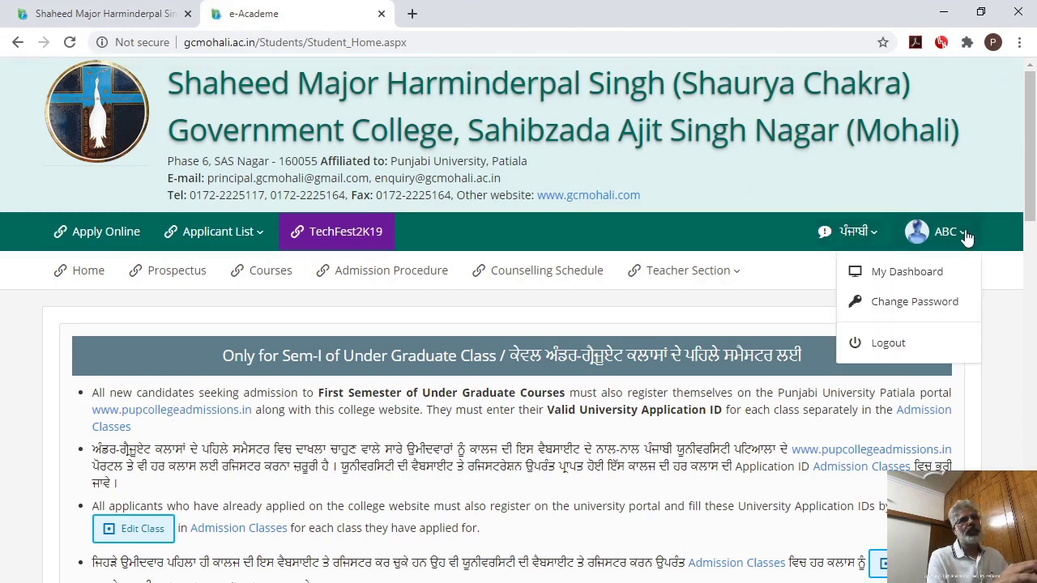
{"action": "left_click", "coordinate": [907, 276]}
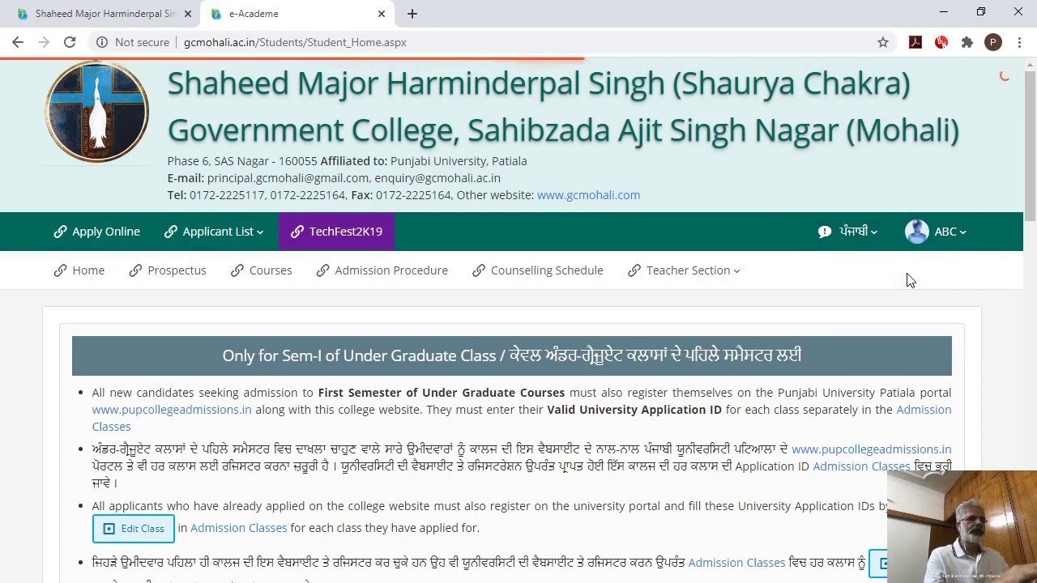
{"action": "left_click_drag", "start_coordinate": [1022, 146], "coordinate": [1035, 402]}
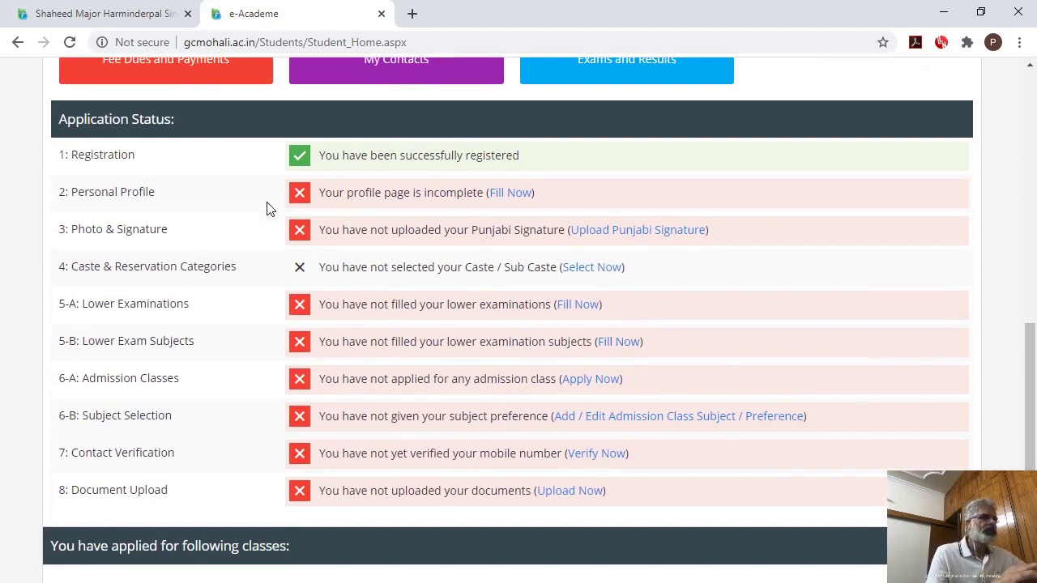
{"action": "left_click", "coordinate": [508, 193]}
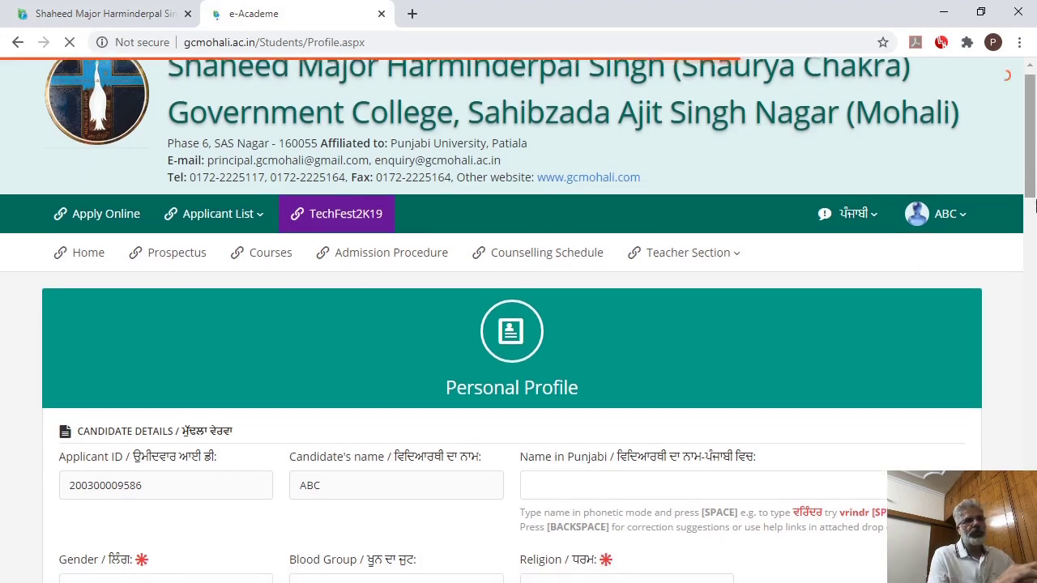
{"action": "scroll", "coordinate": [1035, 210], "scroll_direction": "down", "scroll_amount": 6}
{"action": "left_click_drag", "start_coordinate": [1035, 255], "coordinate": [1029, 147]}
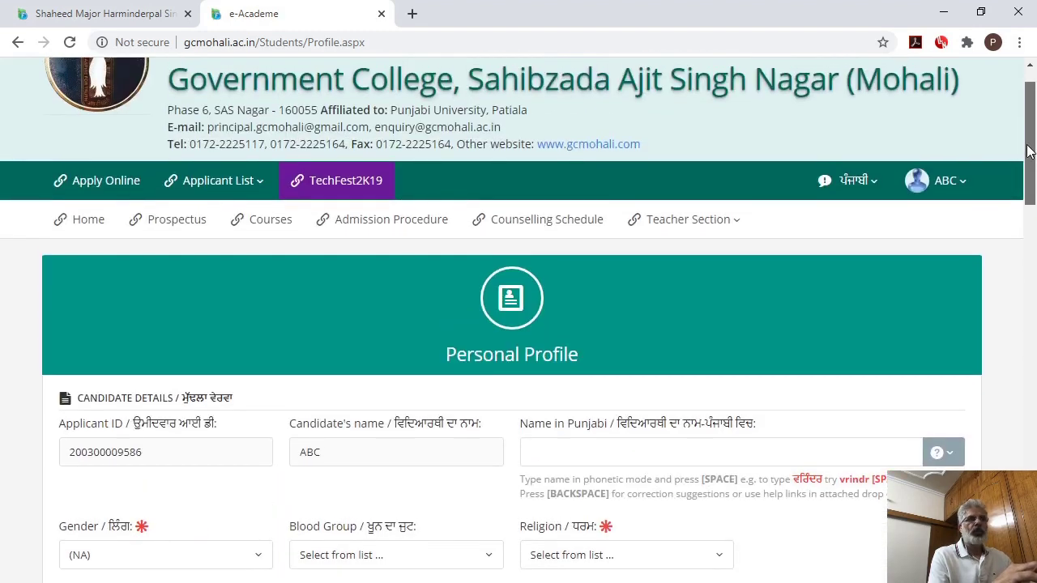
{"action": "left_click", "coordinate": [958, 181]}
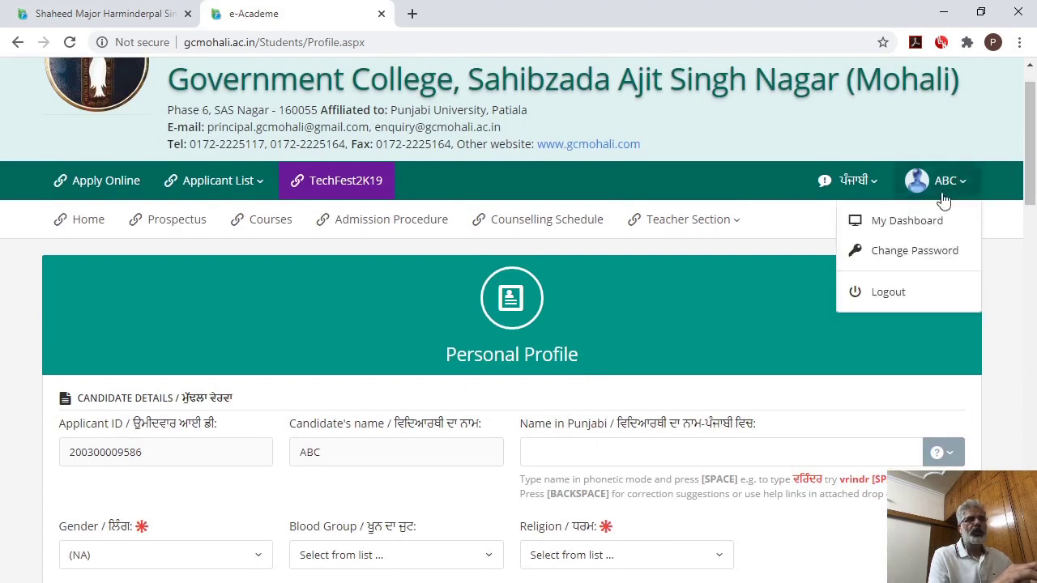
{"action": "left_click", "coordinate": [921, 218]}
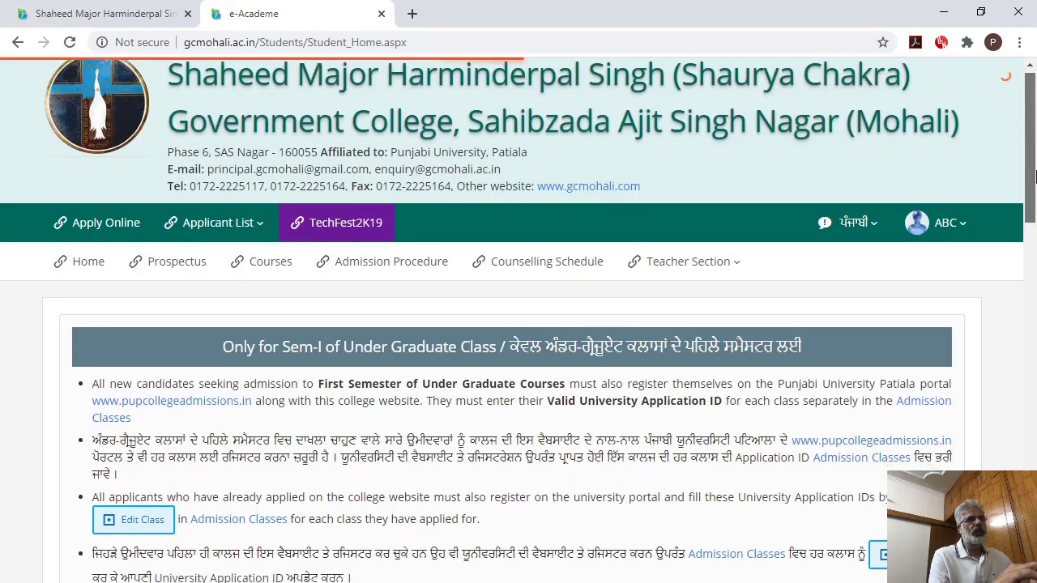
{"action": "left_click_drag", "start_coordinate": [1031, 115], "coordinate": [1034, 366]}
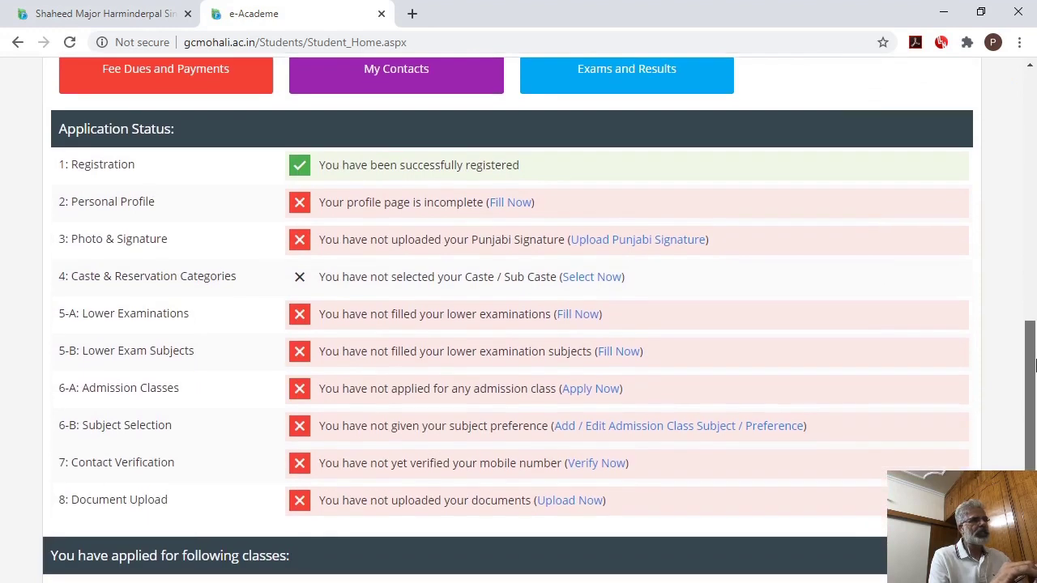
Step: Open the Upload Punjabi Signature page and choose the candidate's JPG photo from Pictures for Upload Photo
{"action": "left_click", "coordinate": [582, 247]}
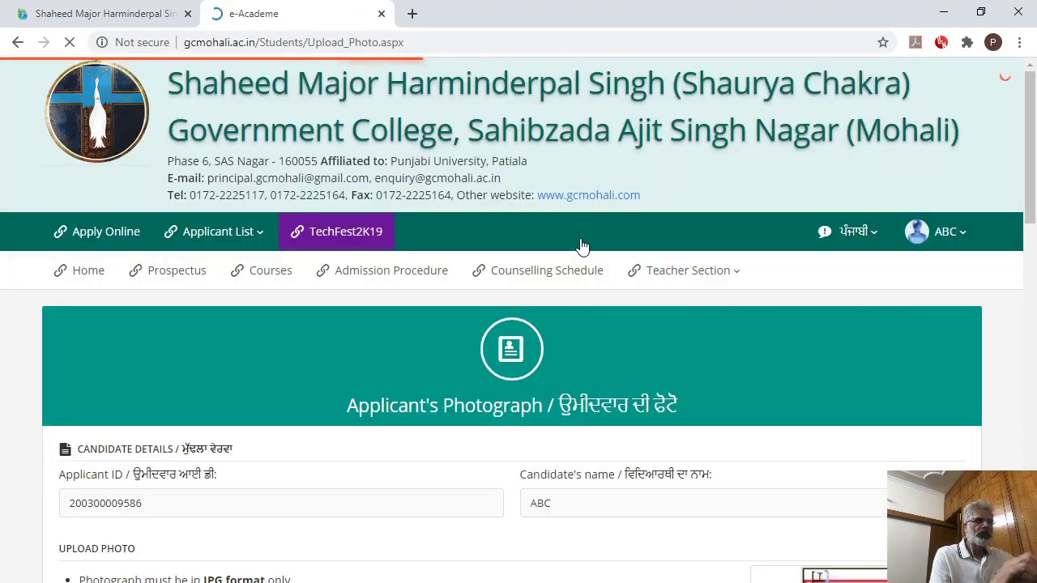
{"action": "left_click_drag", "start_coordinate": [1030, 202], "coordinate": [1034, 283]}
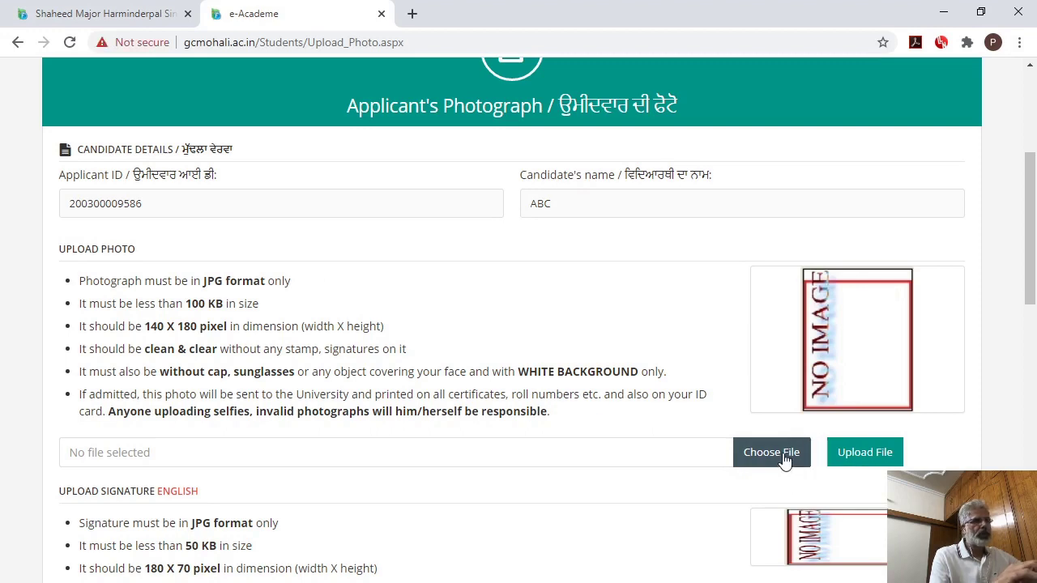
{"action": "left_click", "coordinate": [784, 458]}
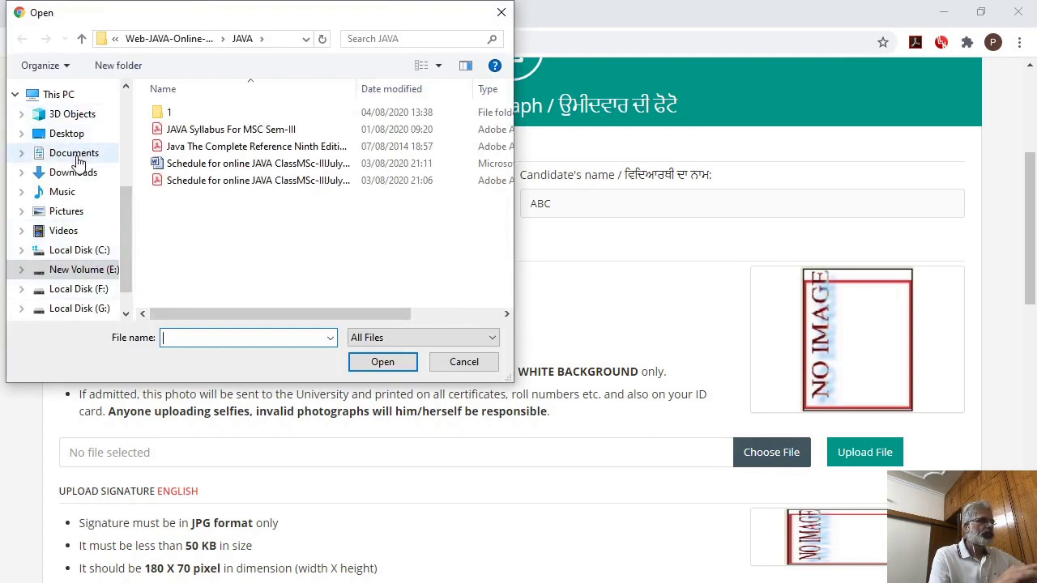
{"action": "left_click", "coordinate": [72, 211]}
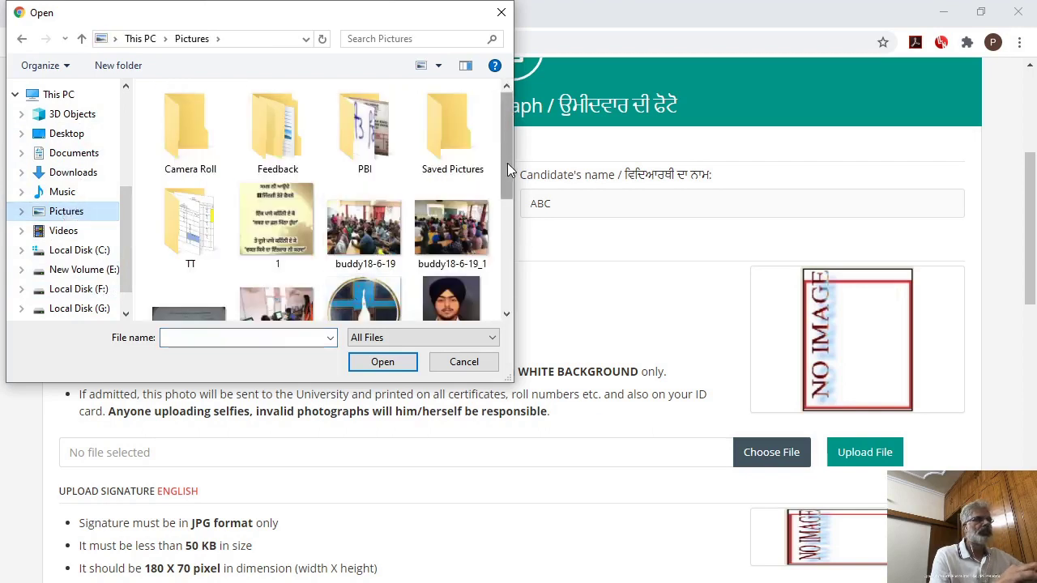
{"action": "left_click_drag", "start_coordinate": [509, 168], "coordinate": [515, 239]}
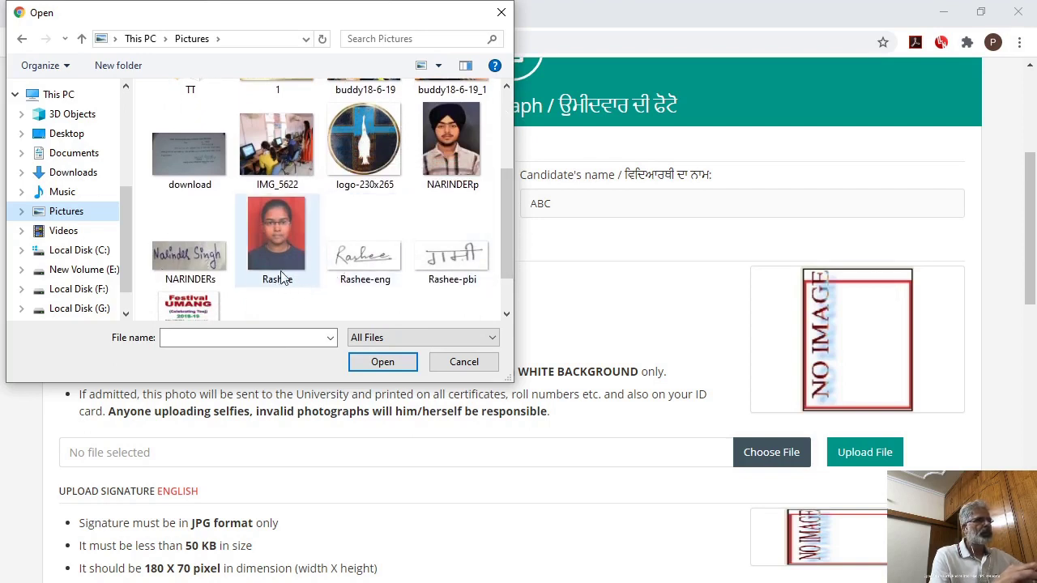
{"action": "left_click", "coordinate": [276, 222]}
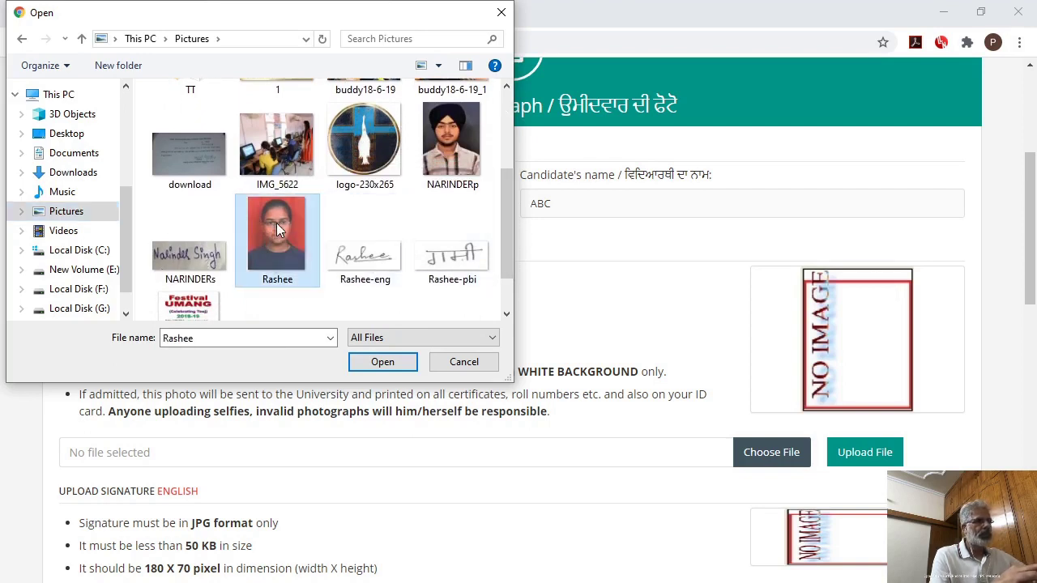
{"action": "left_click", "coordinate": [362, 364]}
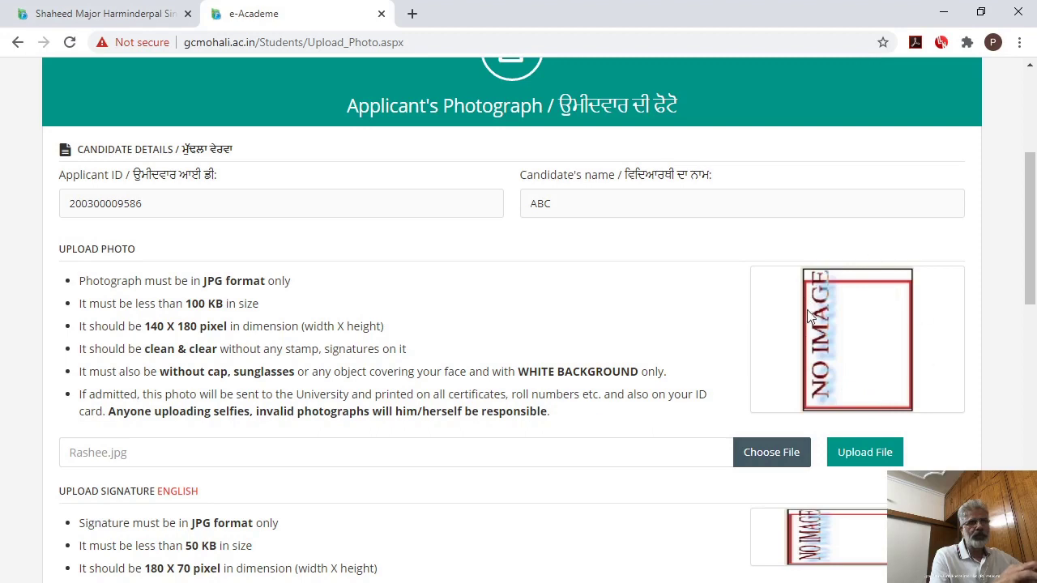
{"action": "left_click_drag", "start_coordinate": [1031, 179], "coordinate": [1034, 265]}
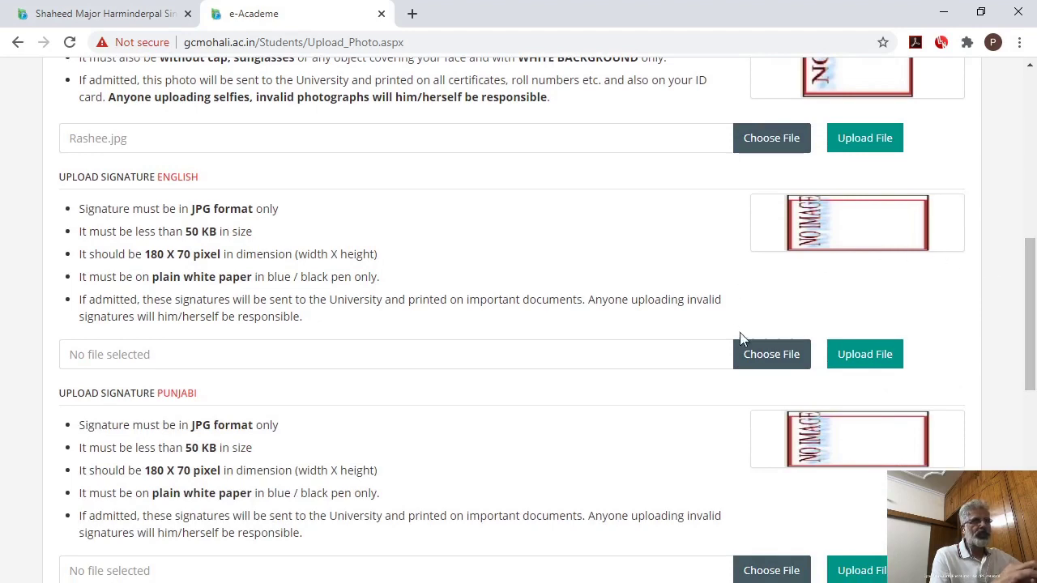
Step: Choose the English signature image for Upload Signature English, then cancel back to Student Home
{"action": "left_click", "coordinate": [771, 357]}
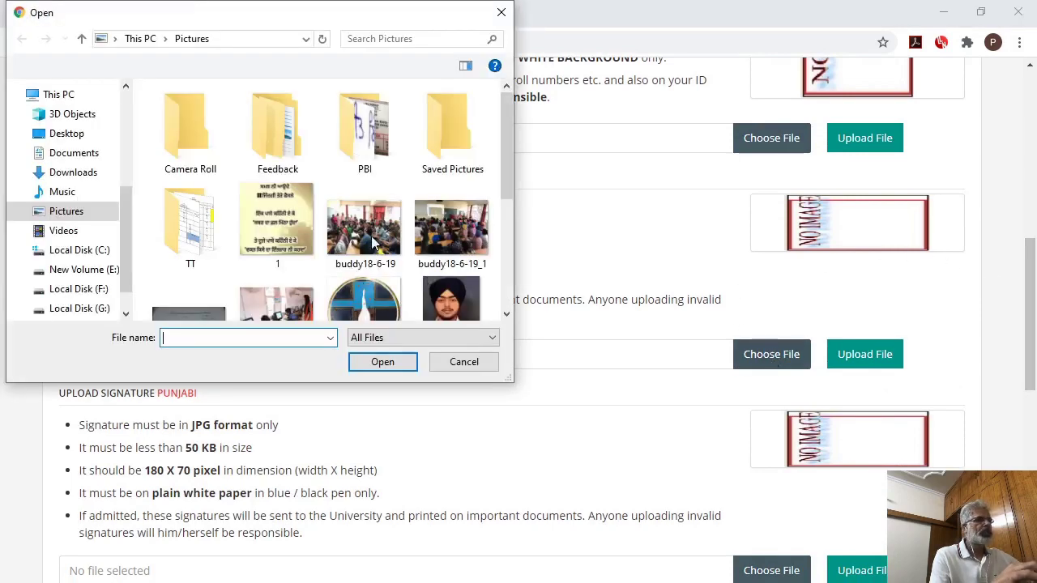
{"action": "left_click_drag", "start_coordinate": [503, 124], "coordinate": [501, 235]}
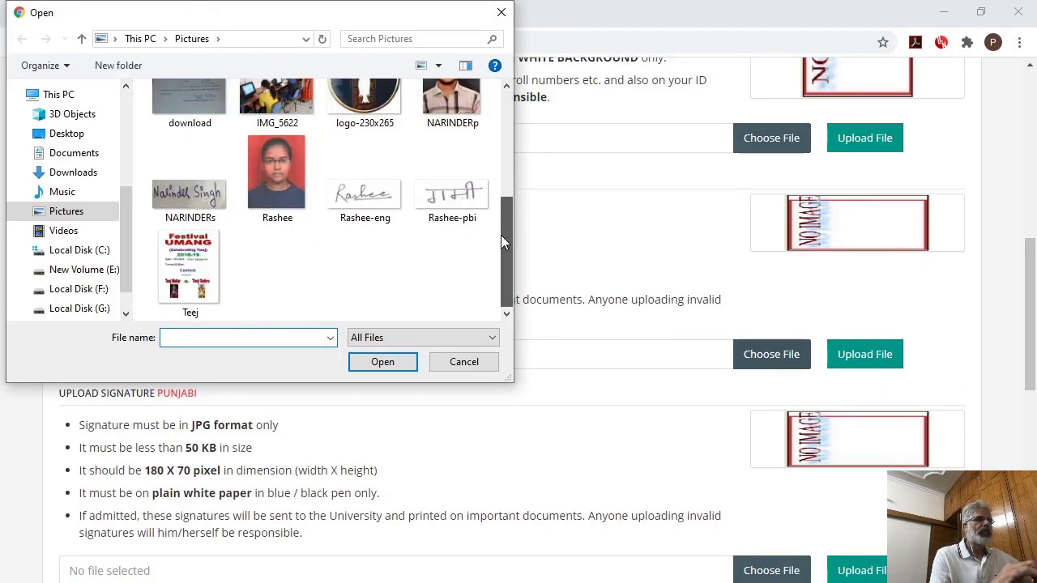
{"action": "left_click", "coordinate": [356, 197]}
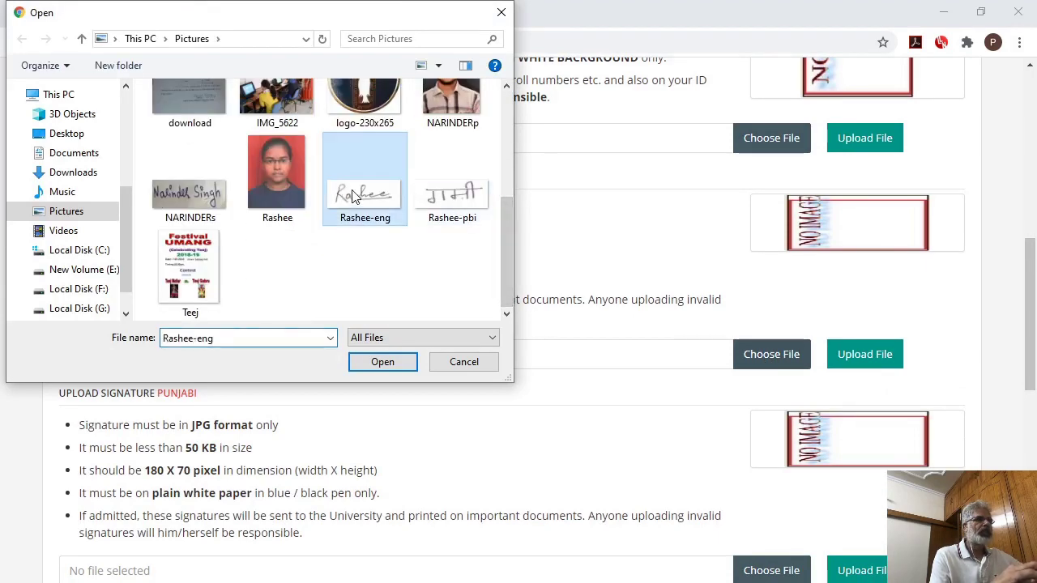
{"action": "left_click", "coordinate": [381, 362]}
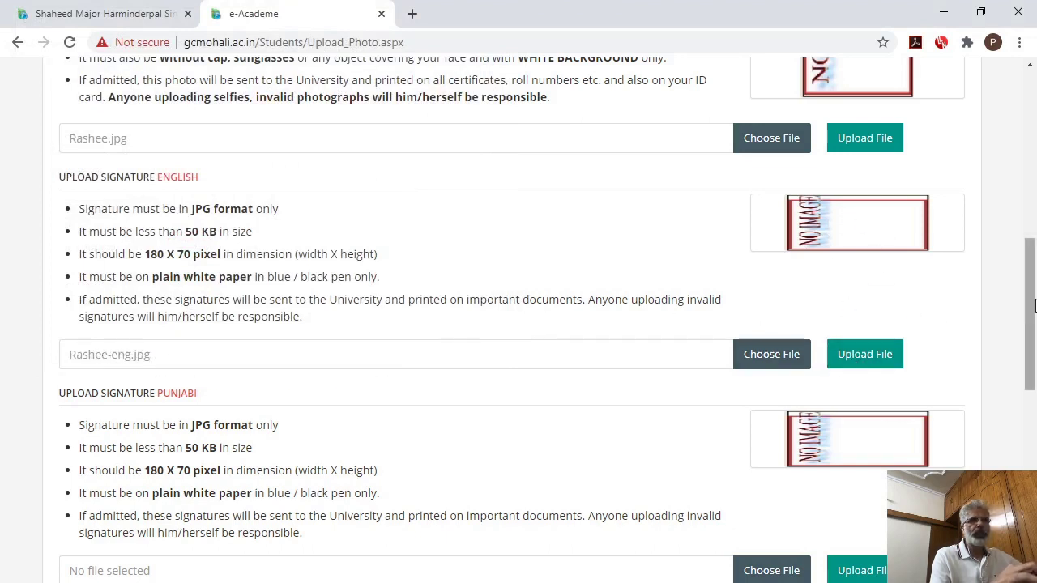
{"action": "mouse_move", "coordinate": [1033, 322]}
{"action": "left_mouse_down"}
{"action": "mouse_move", "coordinate": [1033, 435]}
{"action": "mouse_move", "coordinate": [1033, 300]}
{"action": "mouse_move", "coordinate": [1033, 446]}
{"action": "left_mouse_up"}
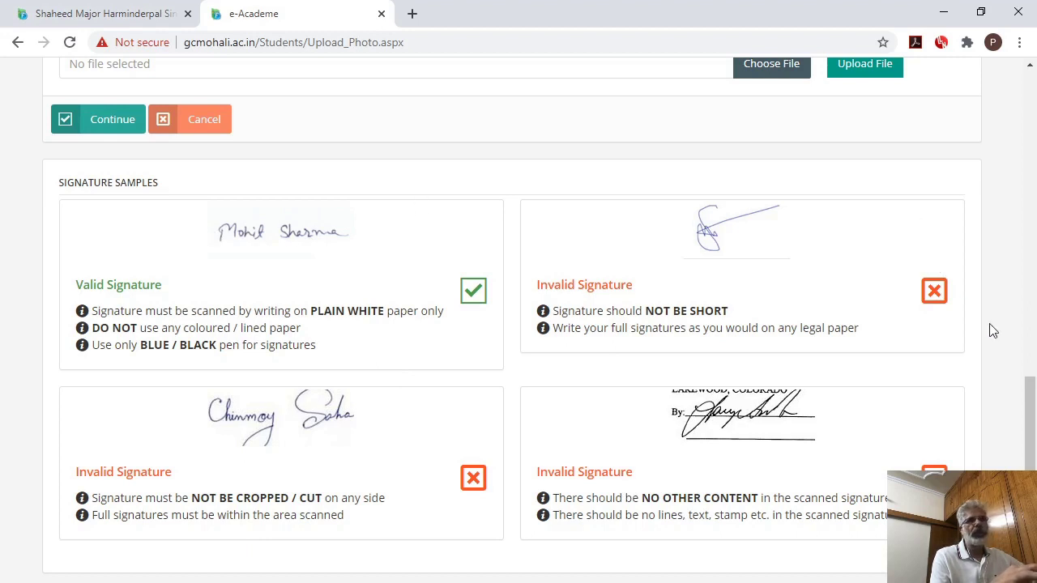
{"action": "left_click", "coordinate": [203, 123]}
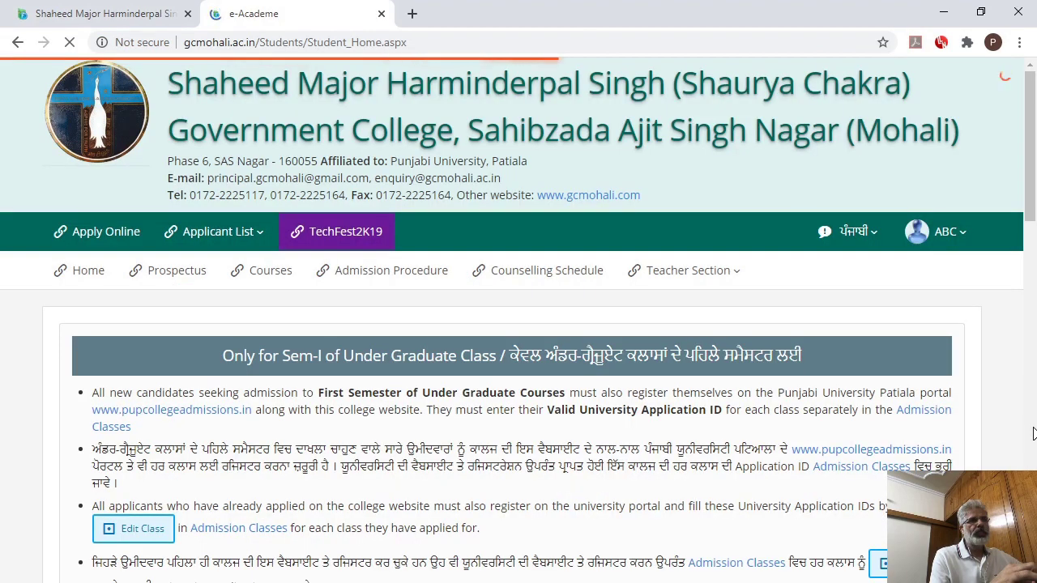
Step: Scroll to Application Status and use Fill Now on row 5-A: Lower Examinations
{"action": "left_click_drag", "start_coordinate": [1033, 182], "coordinate": [1033, 431]}
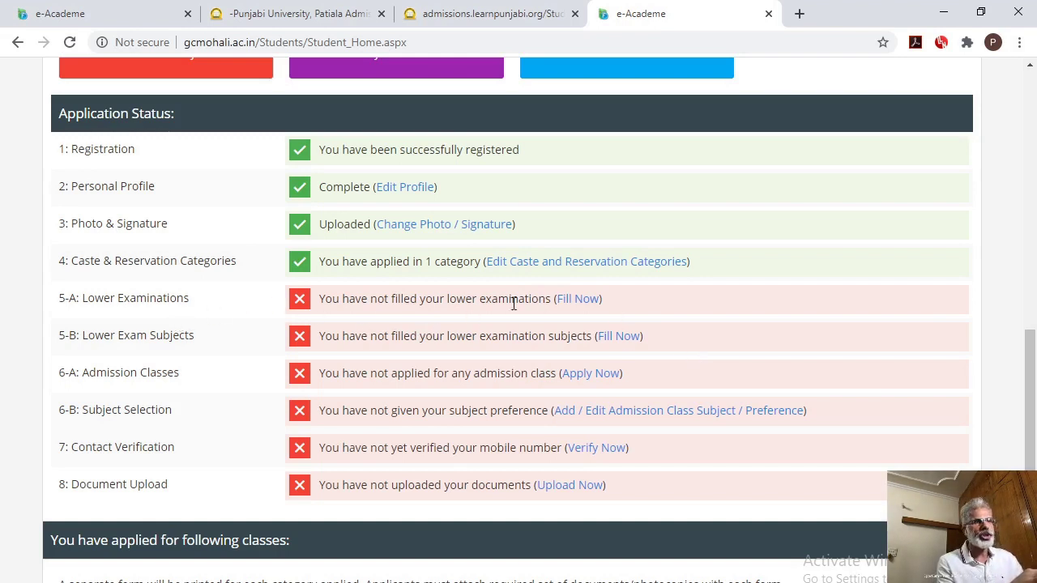
{"action": "left_click", "coordinate": [577, 299]}
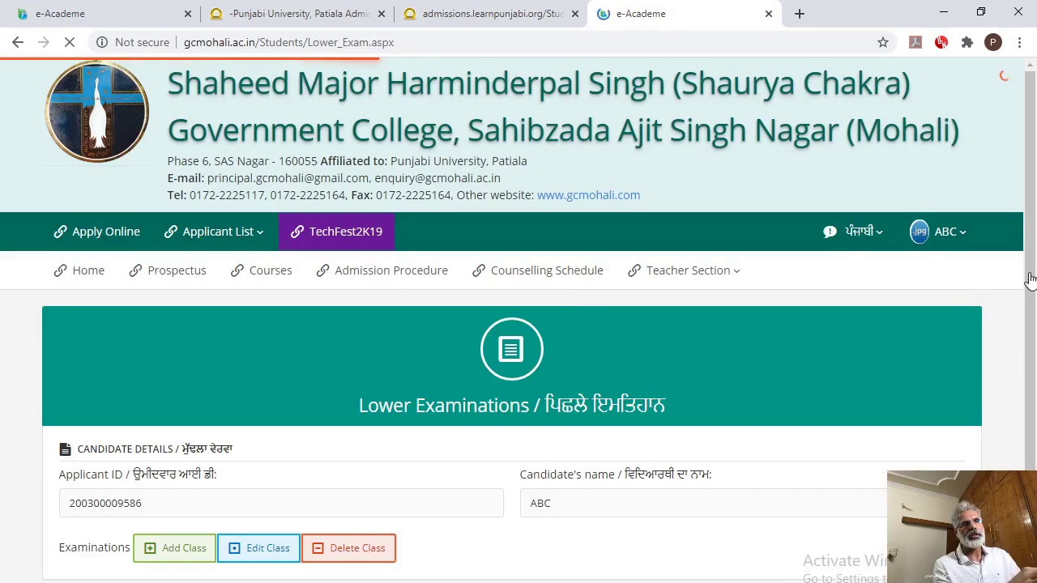
Step: Scroll to the Examinations grid and add a new lower exam class
{"action": "left_click_drag", "start_coordinate": [1029, 275], "coordinate": [1031, 408]}
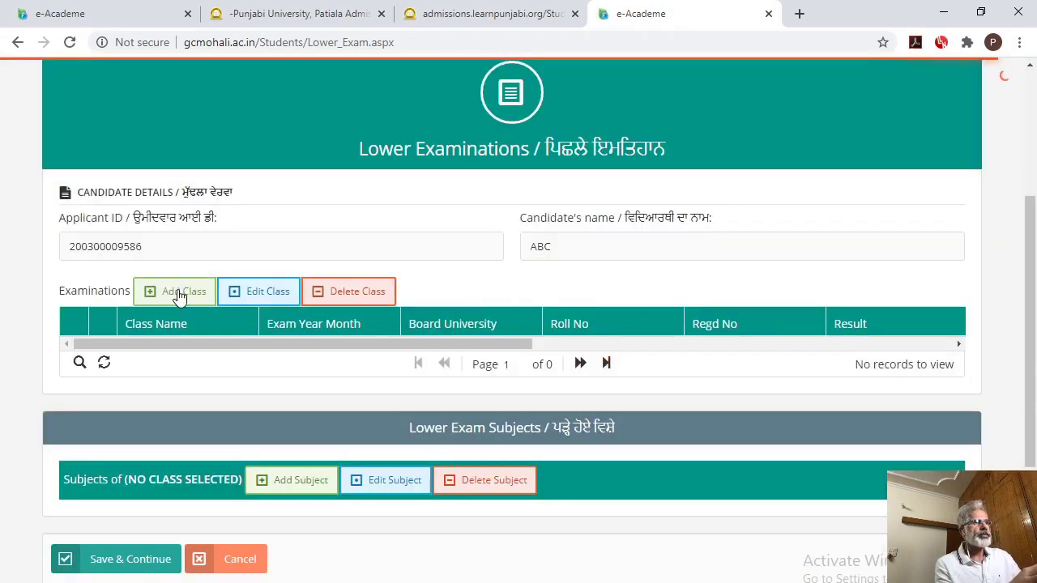
{"action": "left_click", "coordinate": [180, 296]}
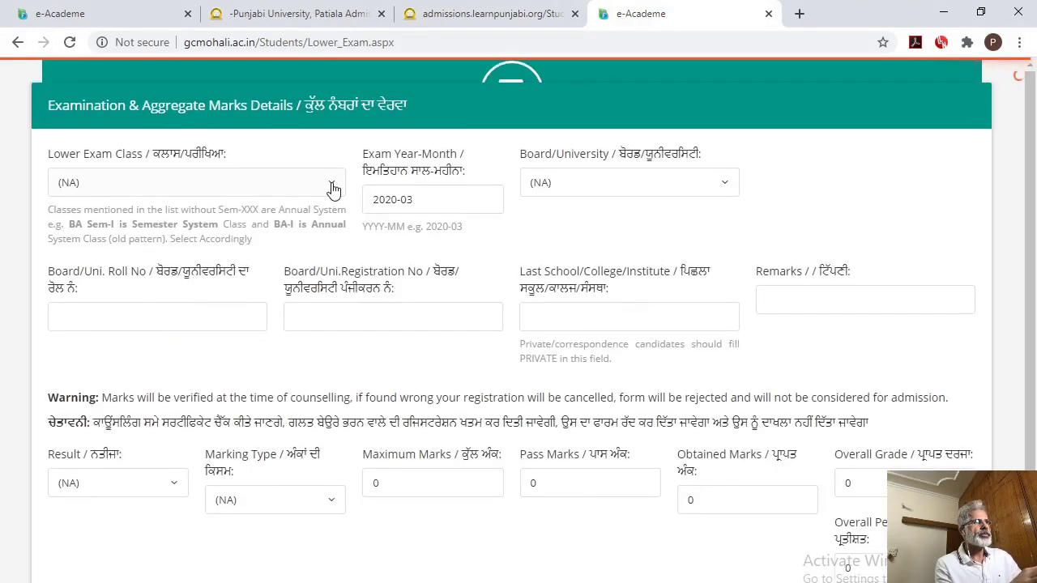
Step: Set the lower exam class to 10+2 Arts, year-month 2020-03, and board PSEB, MOHALI
{"action": "left_click", "coordinate": [333, 187]}
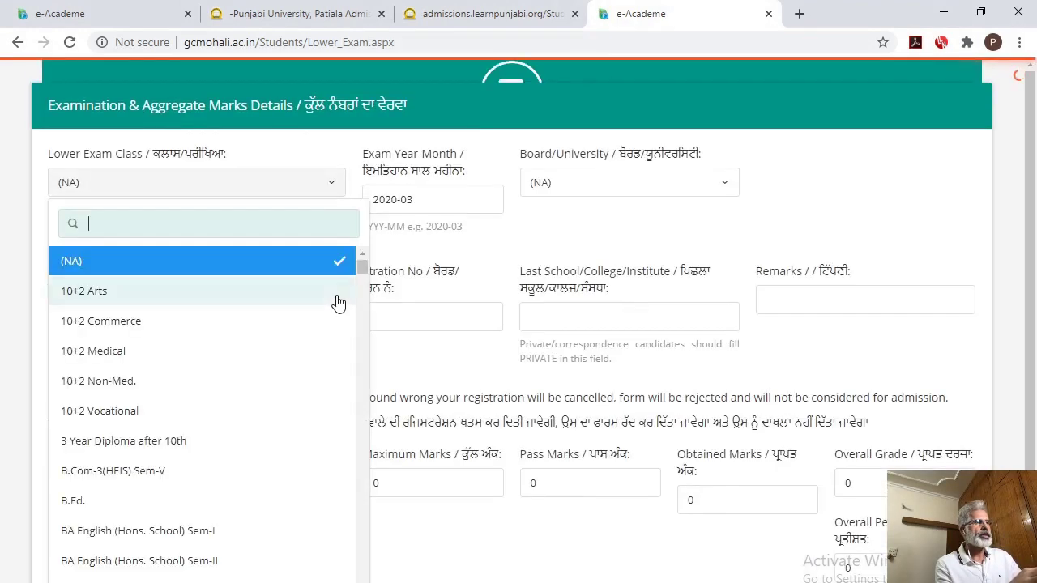
{"action": "left_click", "coordinate": [138, 292]}
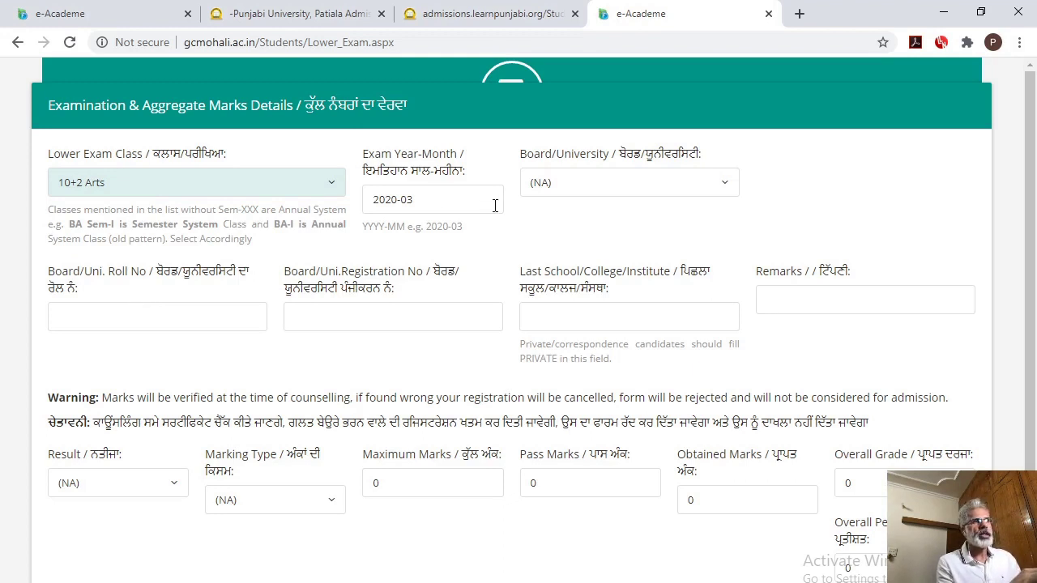
{"action": "left_click", "coordinate": [425, 196]}
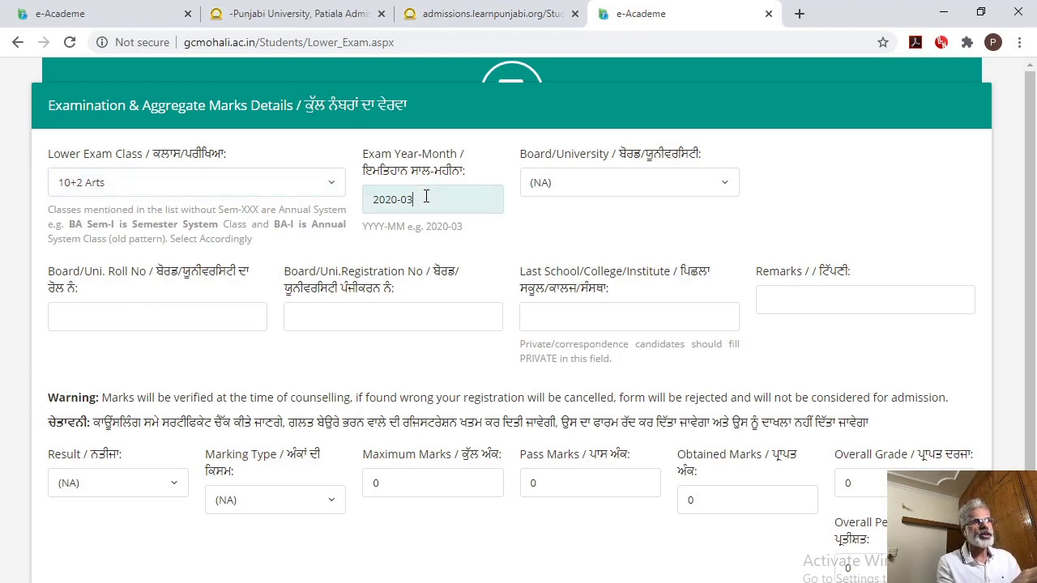
{"action": "left_click", "coordinate": [599, 186]}
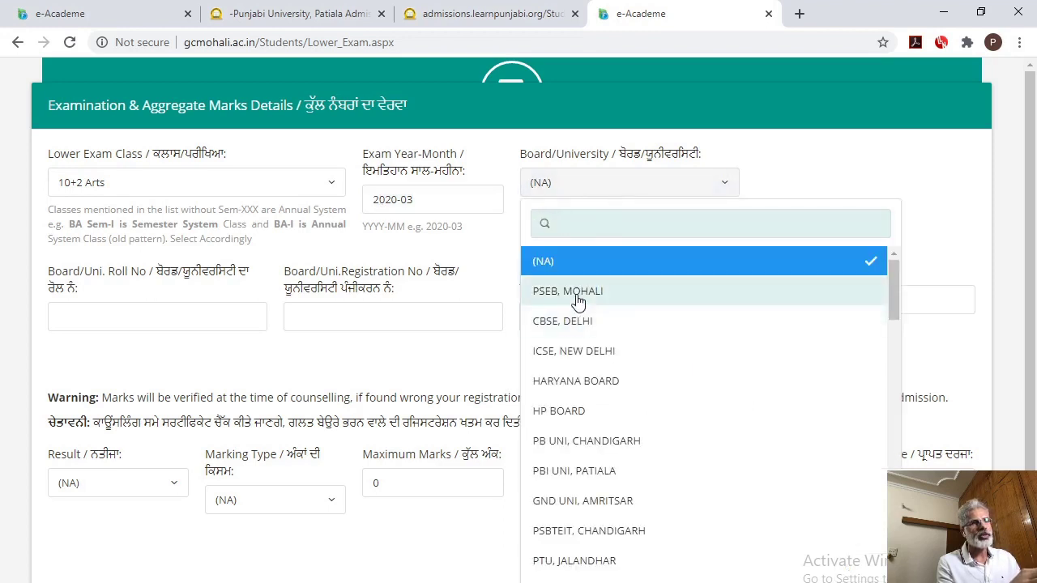
{"action": "left_click", "coordinate": [577, 295]}
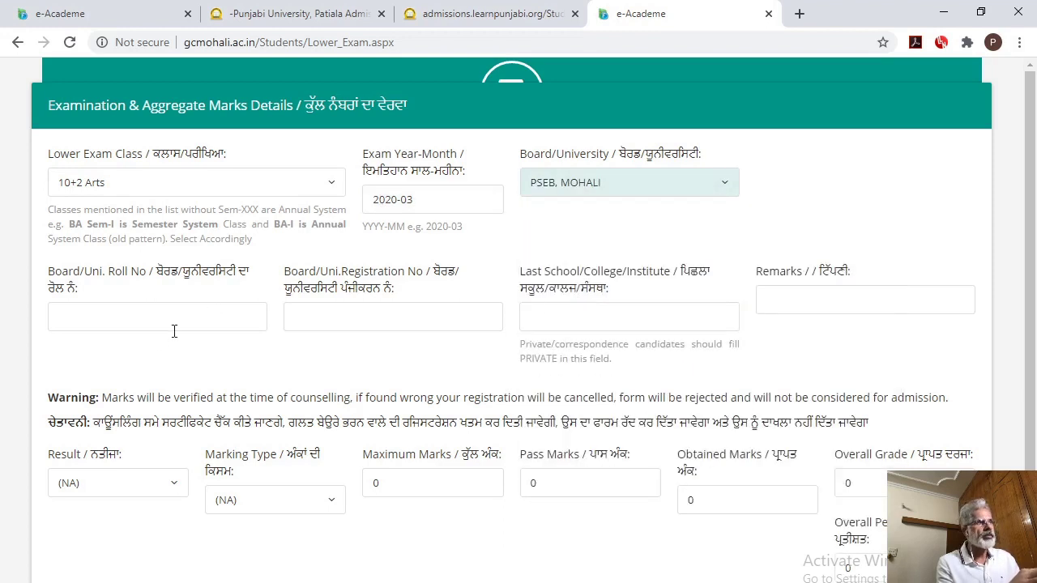
Step: Enter the roll number, registration number and last school ABC
{"action": "left_click", "coordinate": [129, 324]}
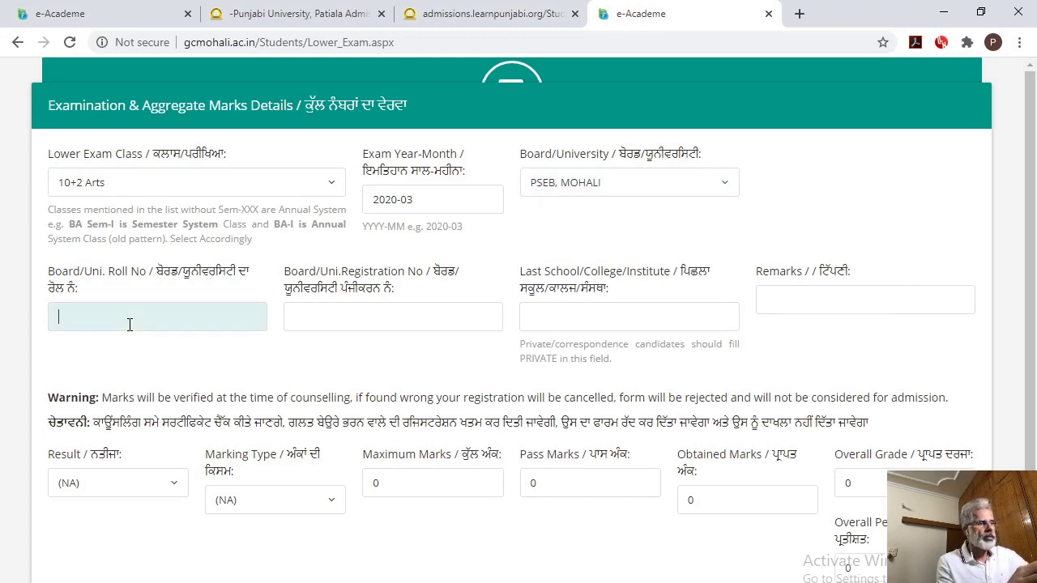
{"action": "type", "text": "2005"}
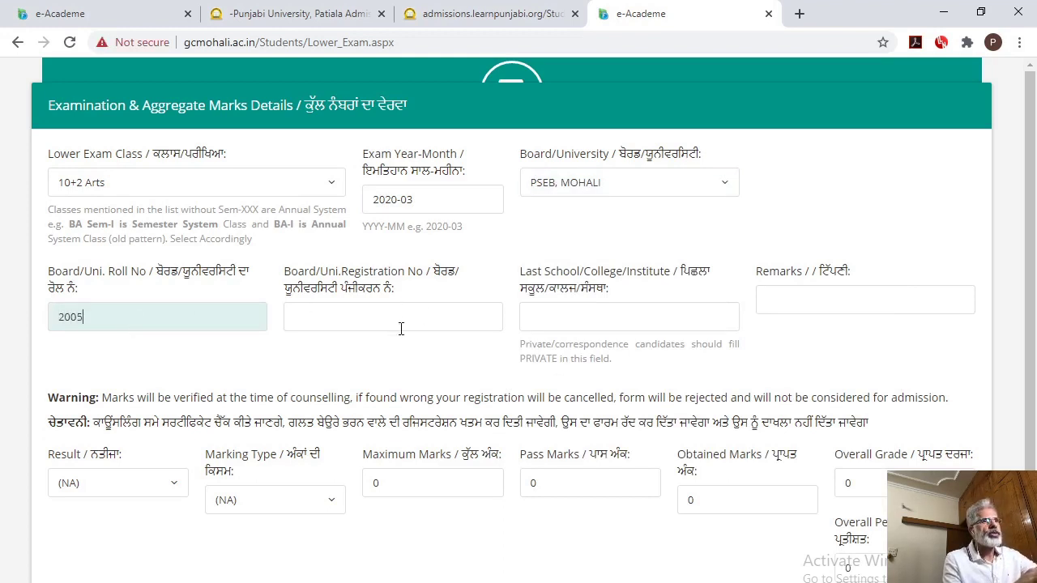
{"action": "left_click", "coordinate": [400, 328]}
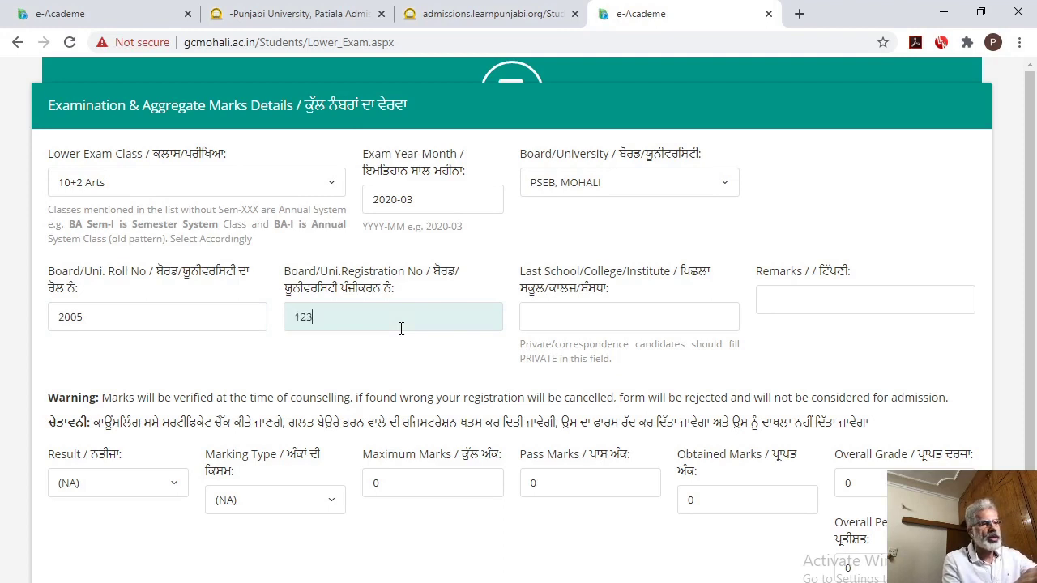
{"action": "left_click", "coordinate": [600, 322]}
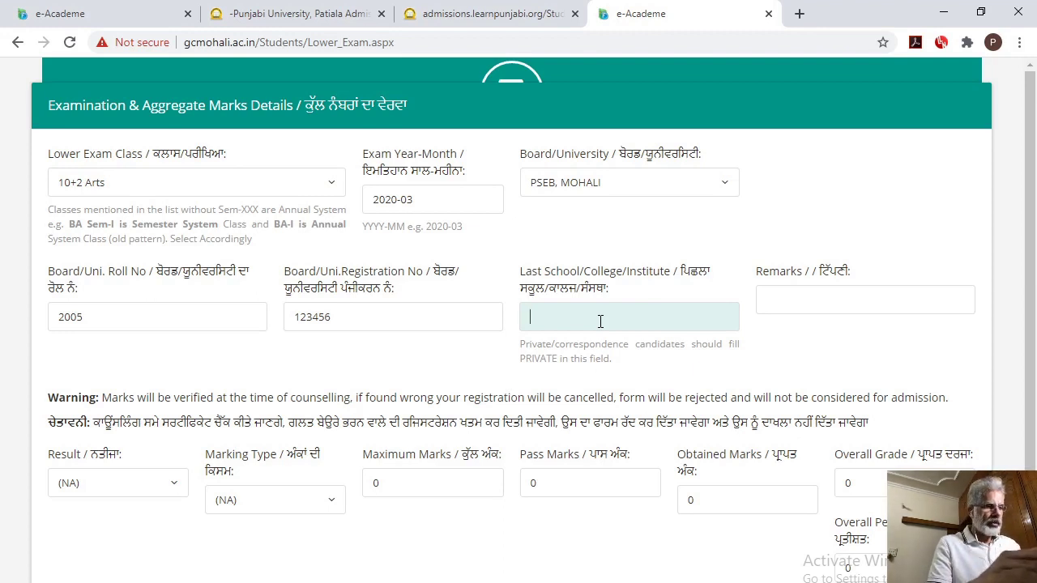
{"action": "left_click", "coordinate": [805, 310]}
{"action": "scroll", "coordinate": [1035, 267], "scroll_direction": "down", "scroll_amount": 2}
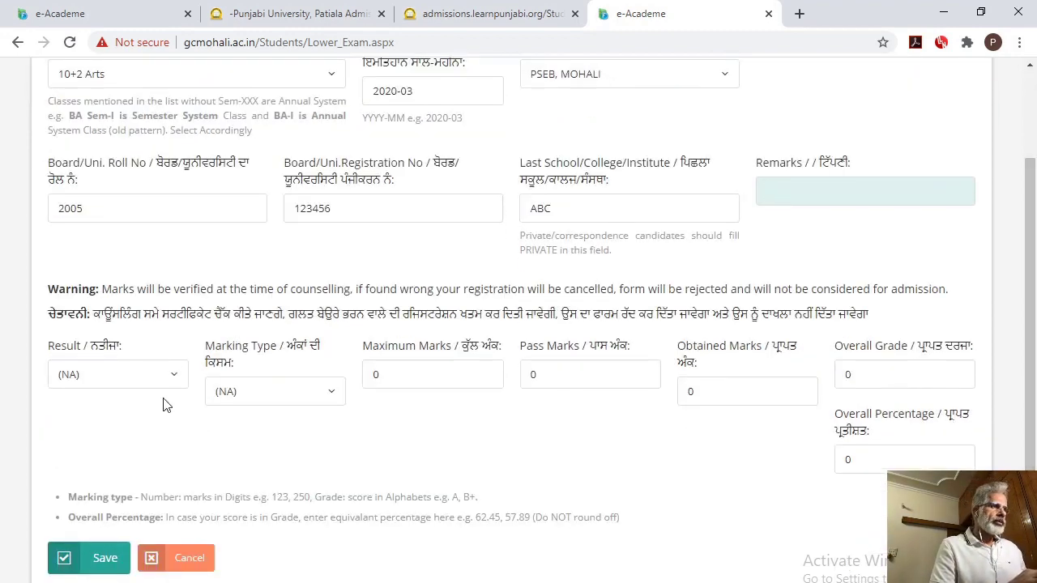
Step: Set the exam result to Pass and the marking type to Number
{"action": "left_click", "coordinate": [169, 377]}
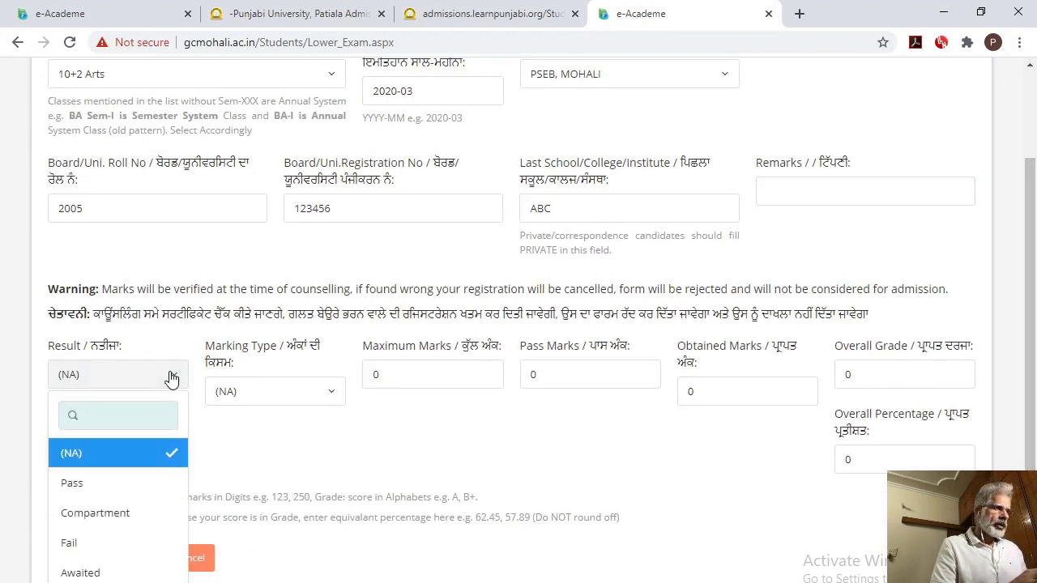
{"action": "left_click", "coordinate": [95, 489]}
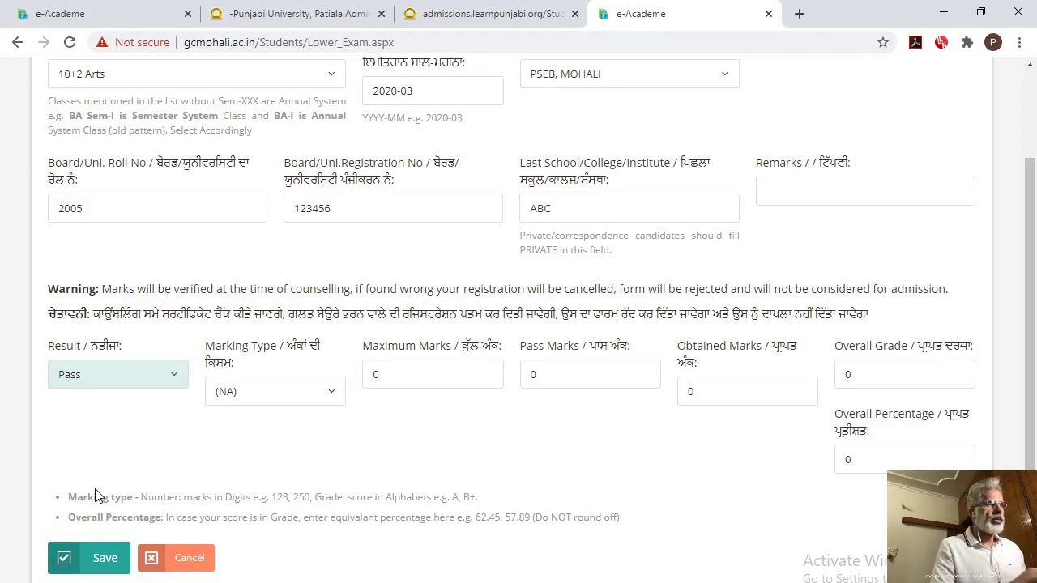
{"action": "left_click", "coordinate": [333, 396]}
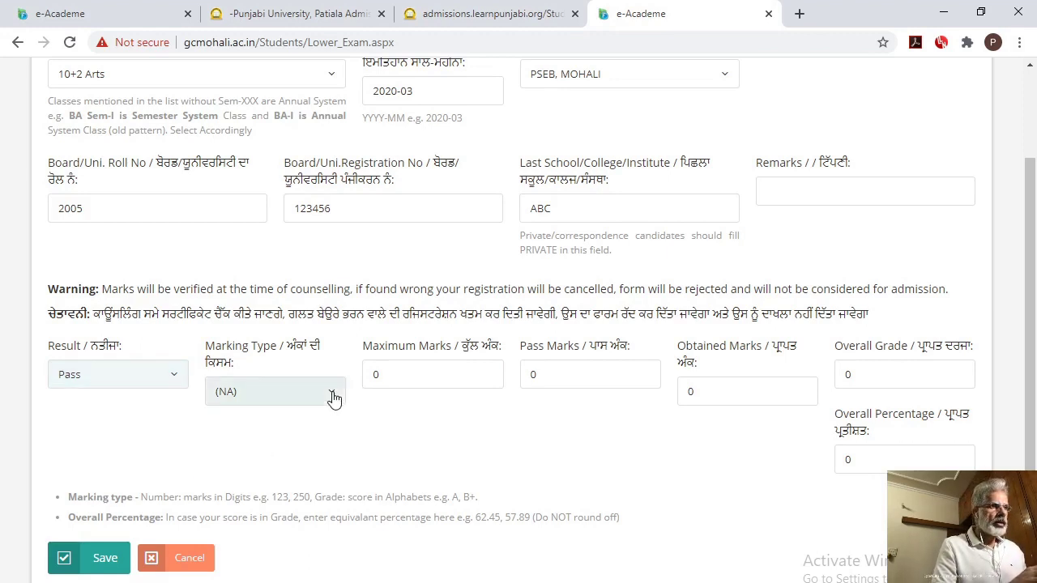
{"action": "left_click", "coordinate": [333, 397]}
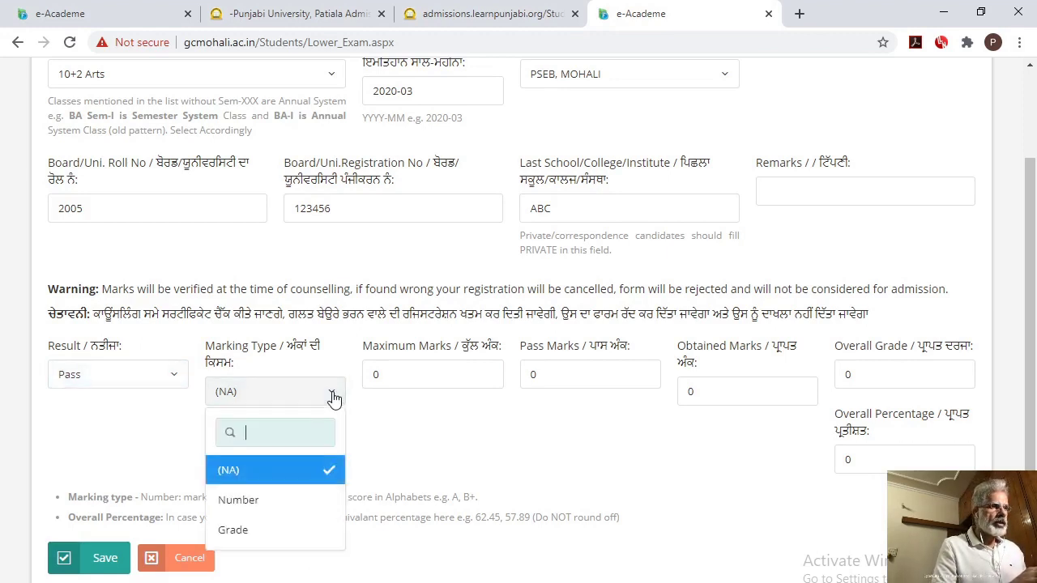
{"action": "left_click", "coordinate": [254, 502]}
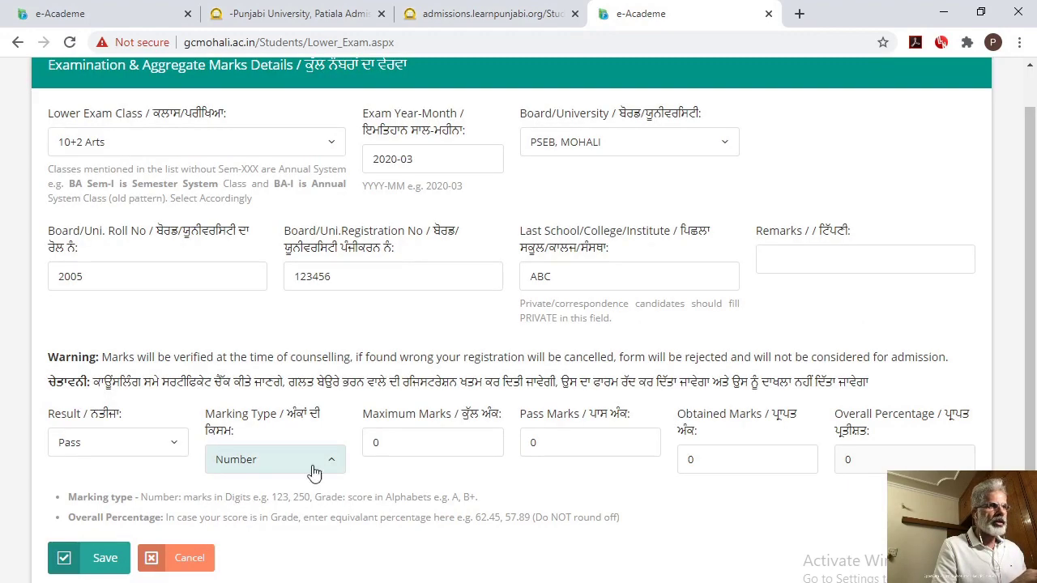
Step: Enter 500 maximum, 175 pass and 360 obtained marks (72%) and save the record
{"action": "left_click", "coordinate": [424, 444]}
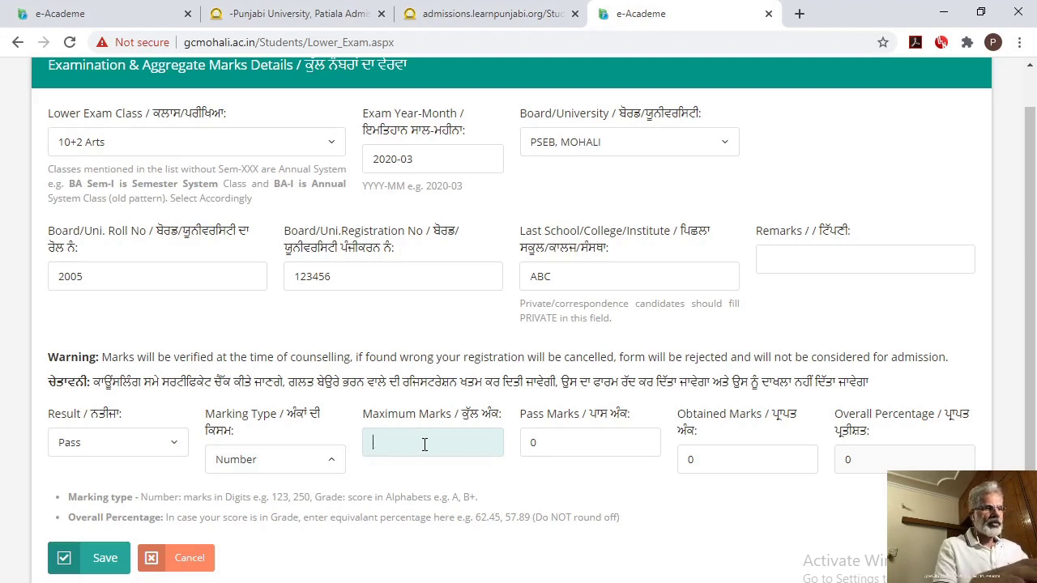
{"action": "type", "text": "500"}
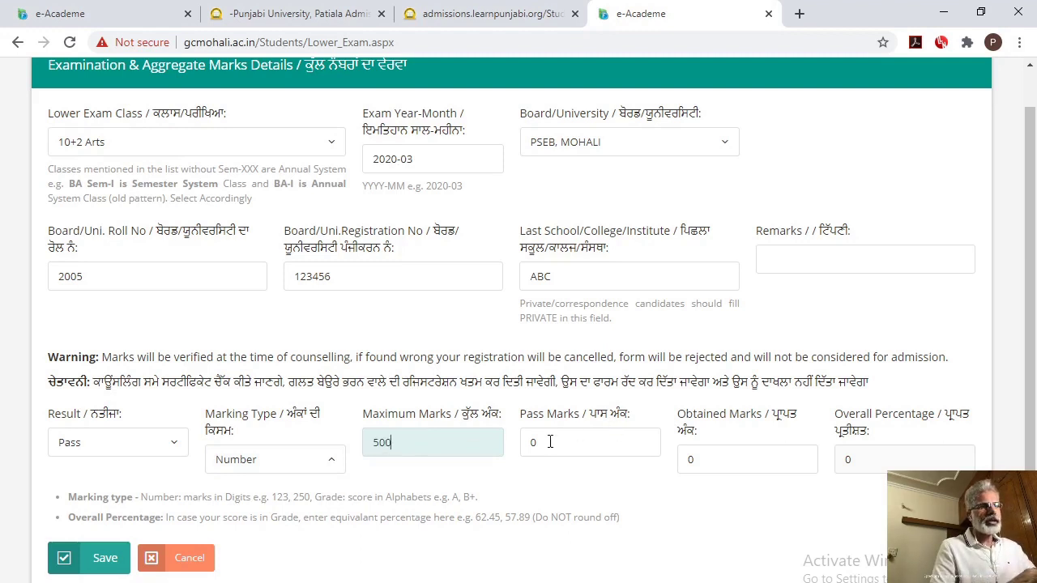
{"action": "left_click", "coordinate": [550, 441]}
{"action": "type", "text": "175"}
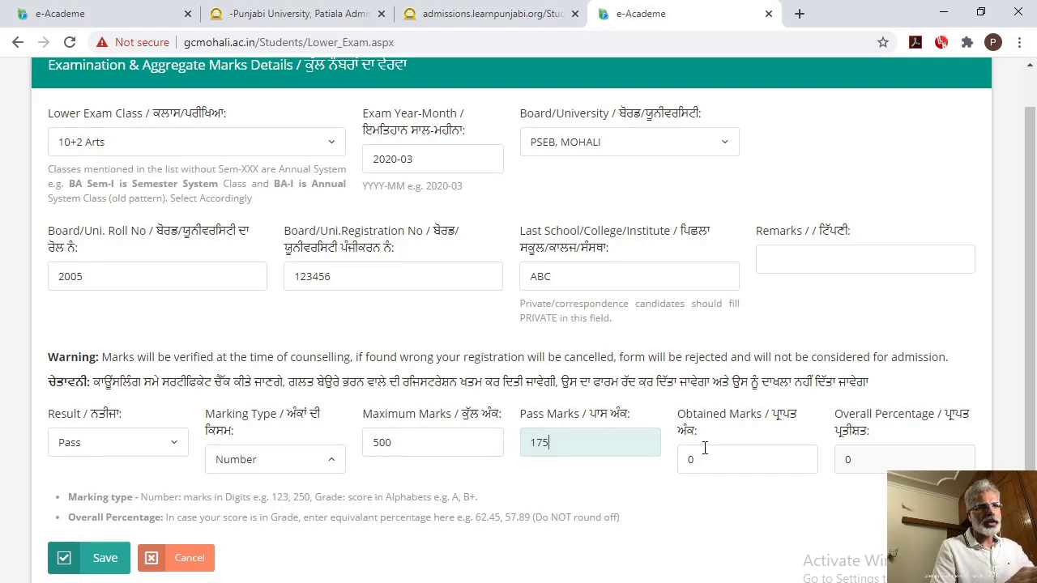
{"action": "left_click", "coordinate": [700, 464]}
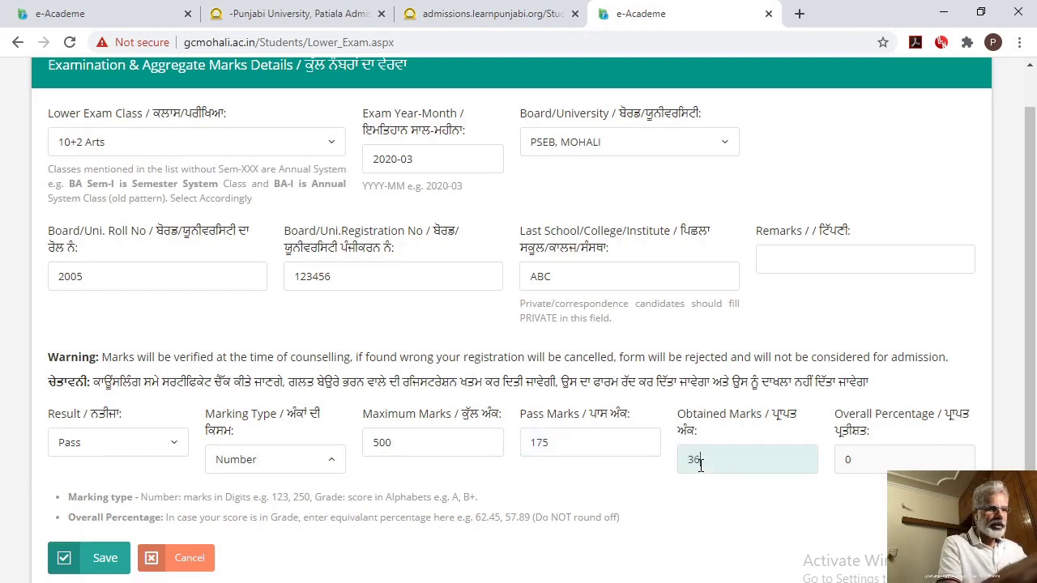
{"action": "type", "text": "360"}
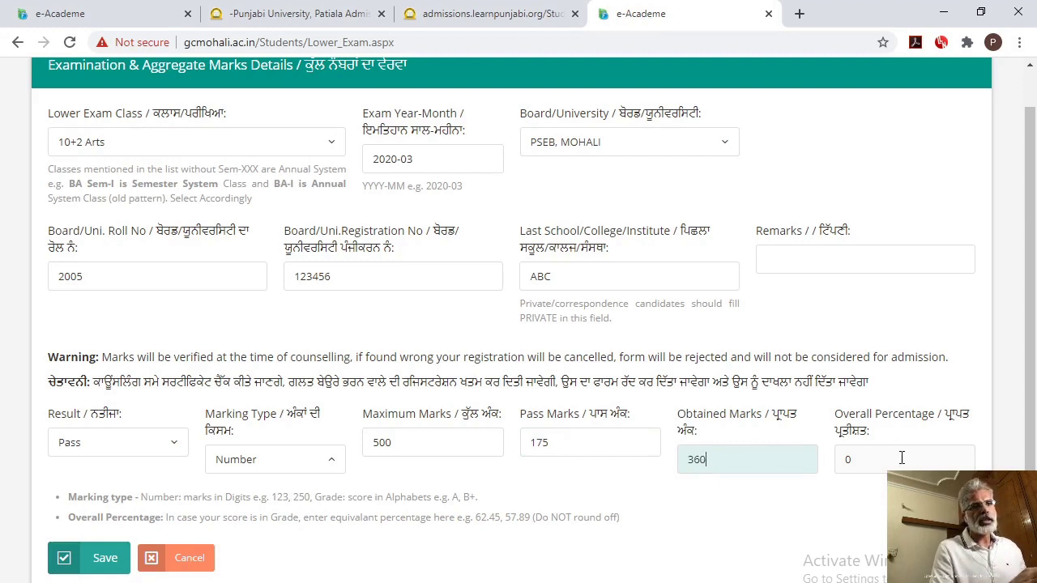
{"action": "left_click", "coordinate": [902, 459]}
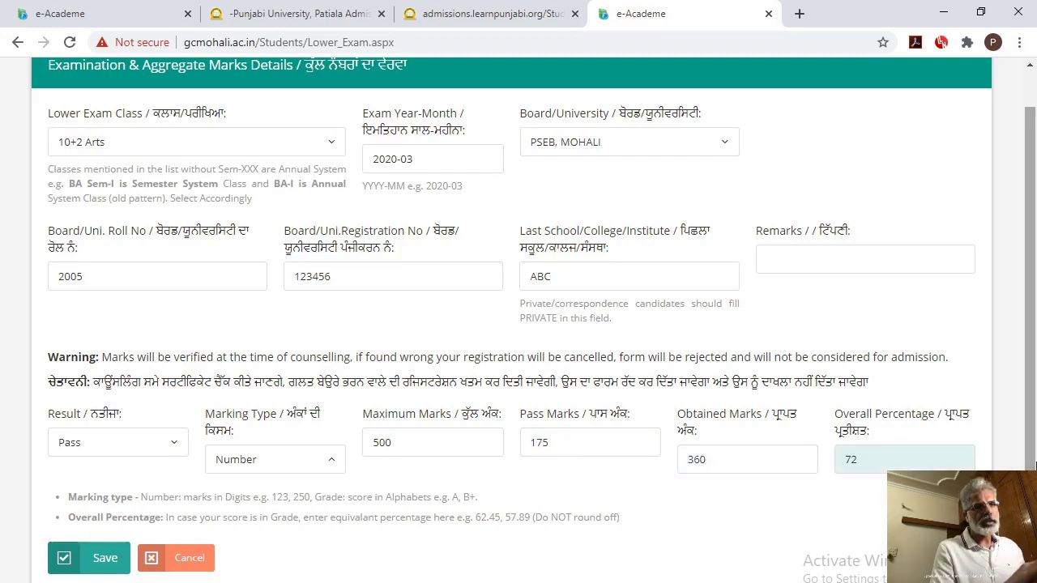
{"action": "left_click", "coordinate": [106, 558]}
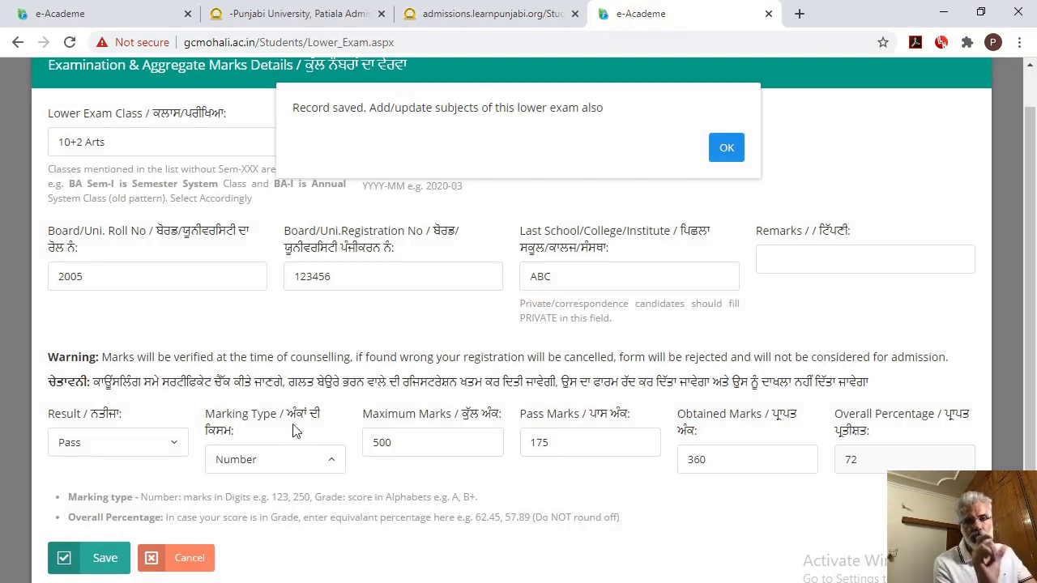
Step: Dismiss the Record saved alert, scroll to Lower Exam Subjects and add a subject for 10+2 Arts
{"action": "left_click", "coordinate": [725, 149]}
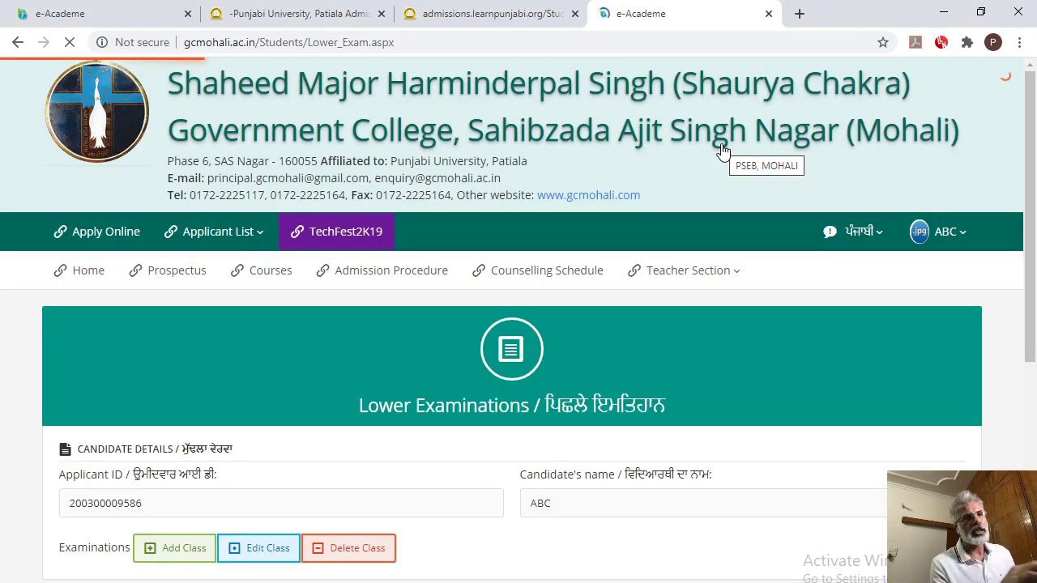
{"action": "left_click_drag", "start_coordinate": [1034, 211], "coordinate": [1035, 389]}
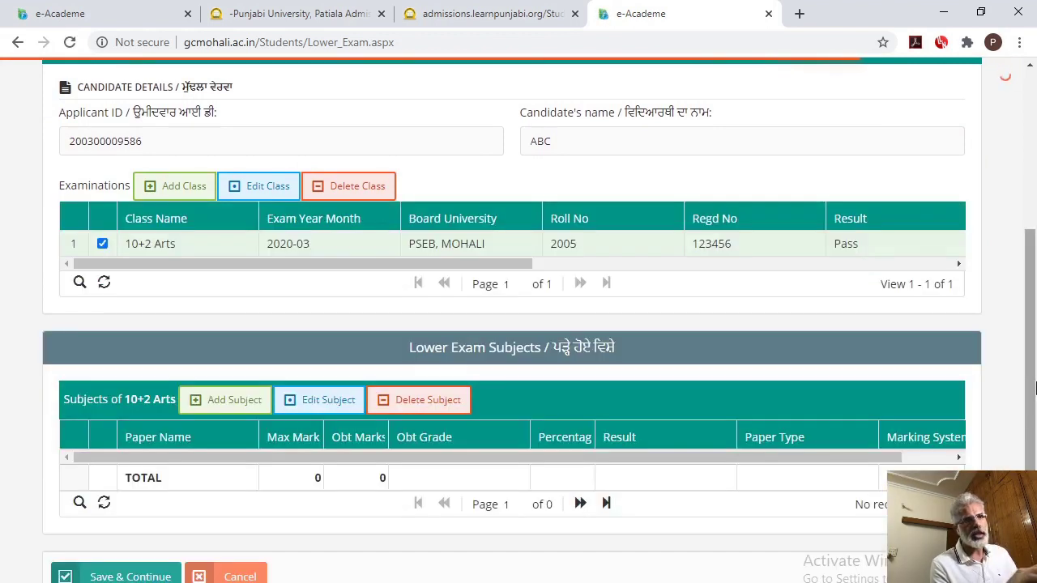
{"action": "left_click_drag", "start_coordinate": [1034, 395], "coordinate": [1034, 440]}
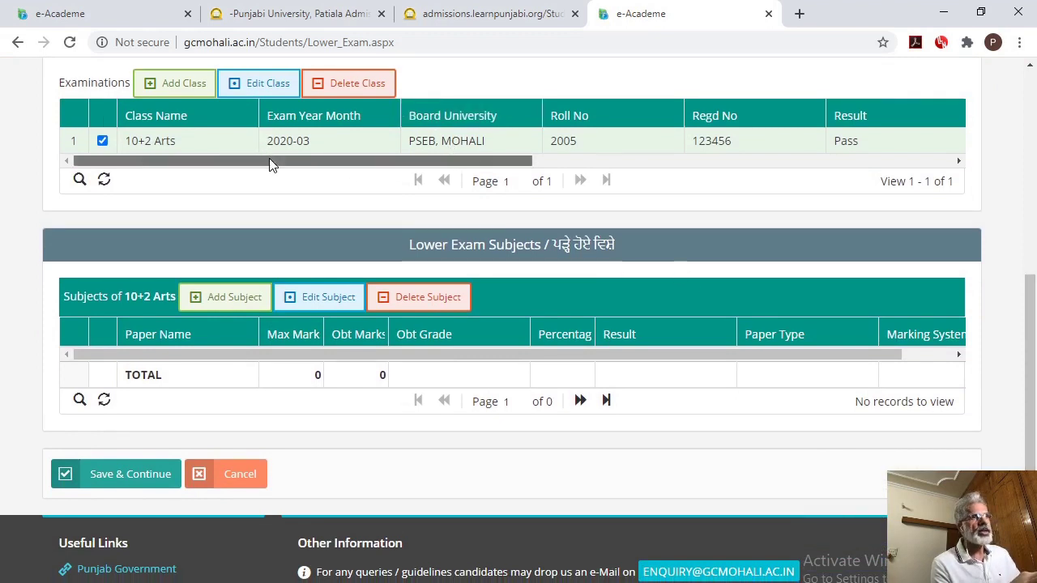
{"action": "left_click_drag", "start_coordinate": [268, 161], "coordinate": [510, 174]}
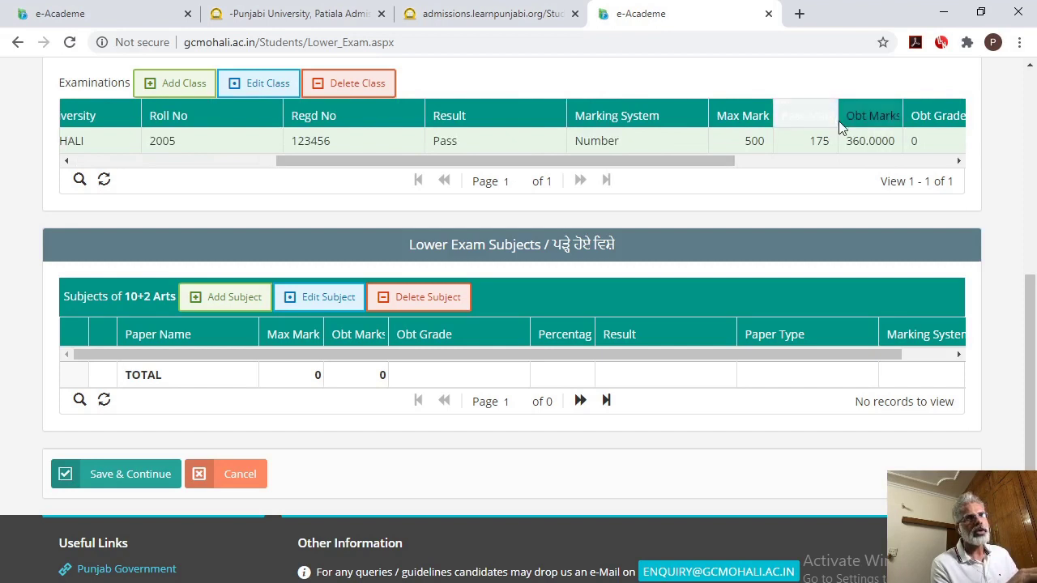
{"action": "left_click_drag", "start_coordinate": [726, 157], "coordinate": [777, 158]}
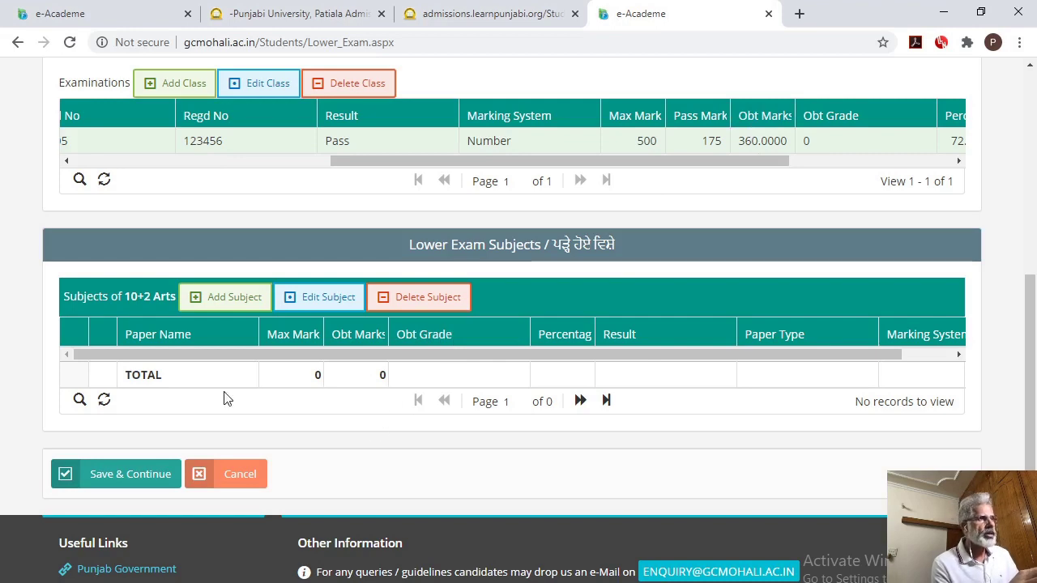
{"action": "left_click", "coordinate": [232, 304]}
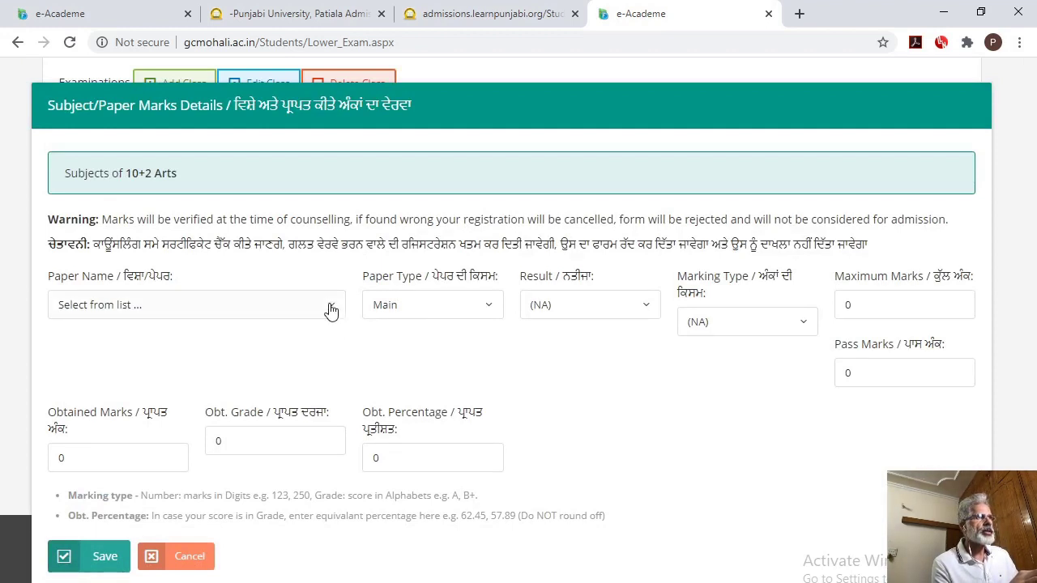
Step: Choose PUNJABI (COMPULSORY) as the paper name
{"action": "left_click", "coordinate": [330, 308]}
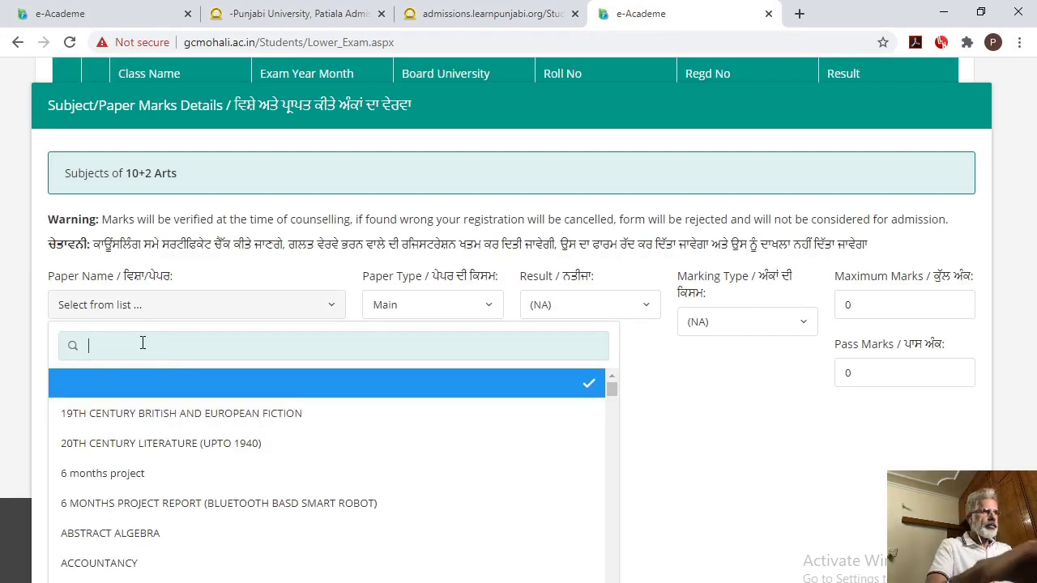
{"action": "type", "text": "P"}
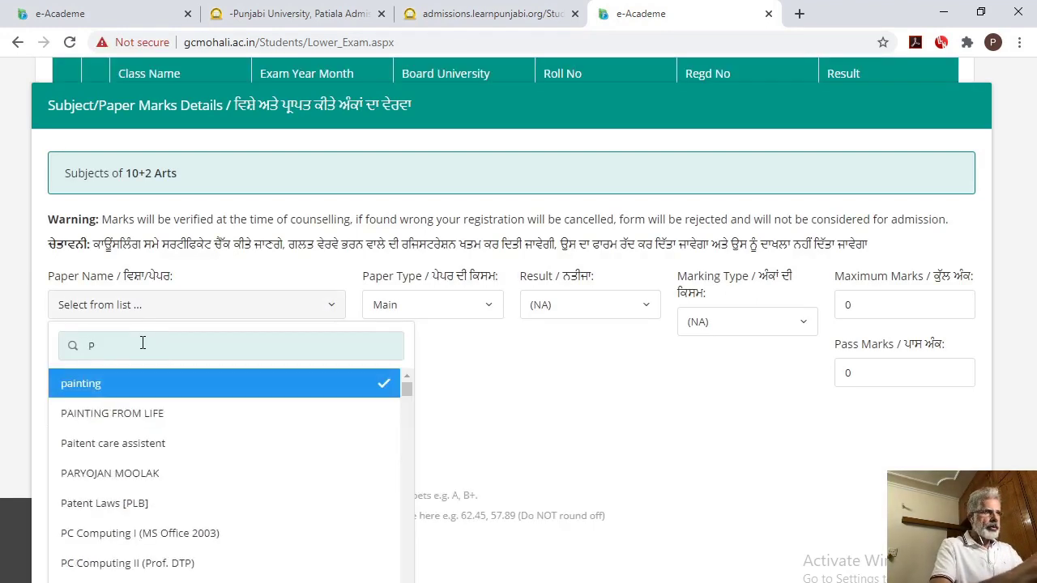
{"action": "type", "text": "u"}
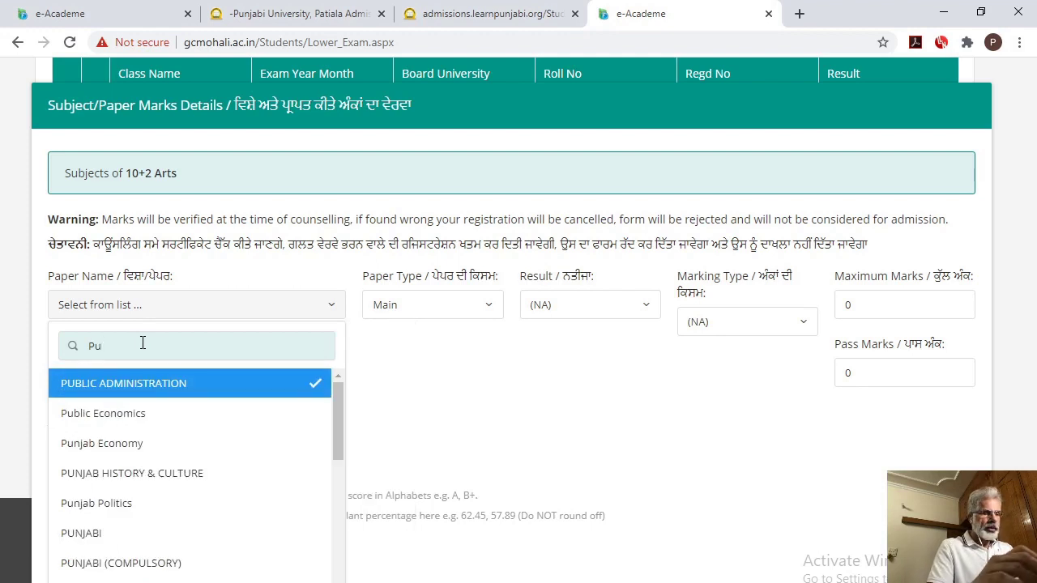
{"action": "key", "text": "Down"}
{"action": "key", "text": "Down"}
{"action": "key", "text": "Down"}
{"action": "key", "text": "Down"}
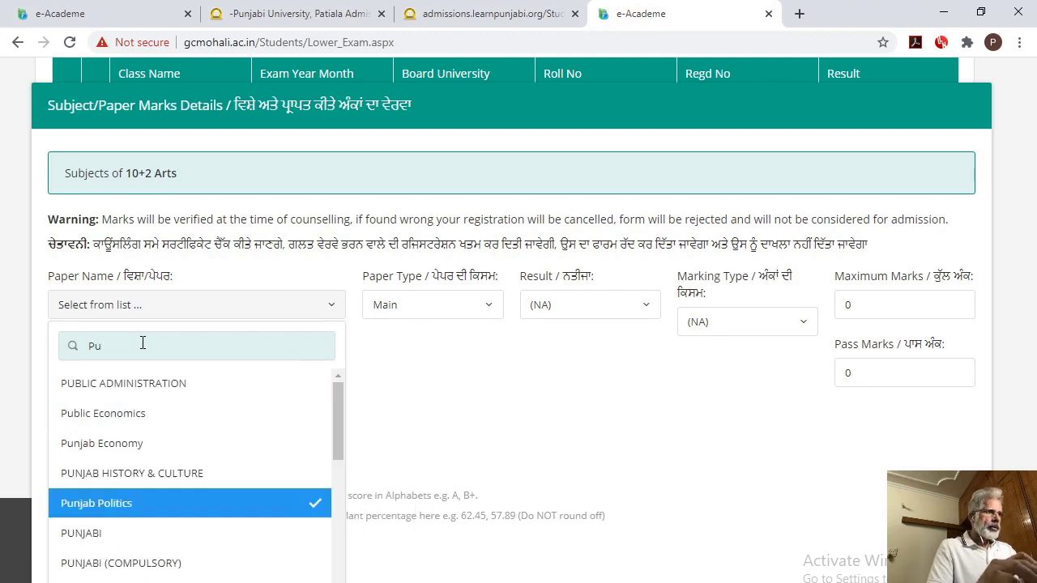
{"action": "key", "text": "Down"}
{"action": "key", "text": "Down"}
{"action": "key", "text": "Down"}
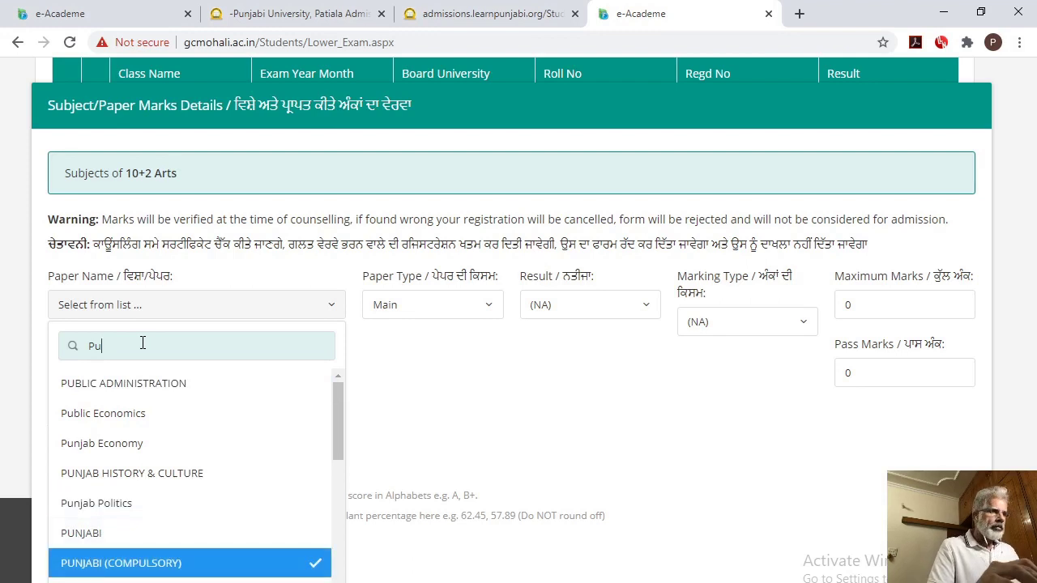
{"action": "key", "text": "Up"}
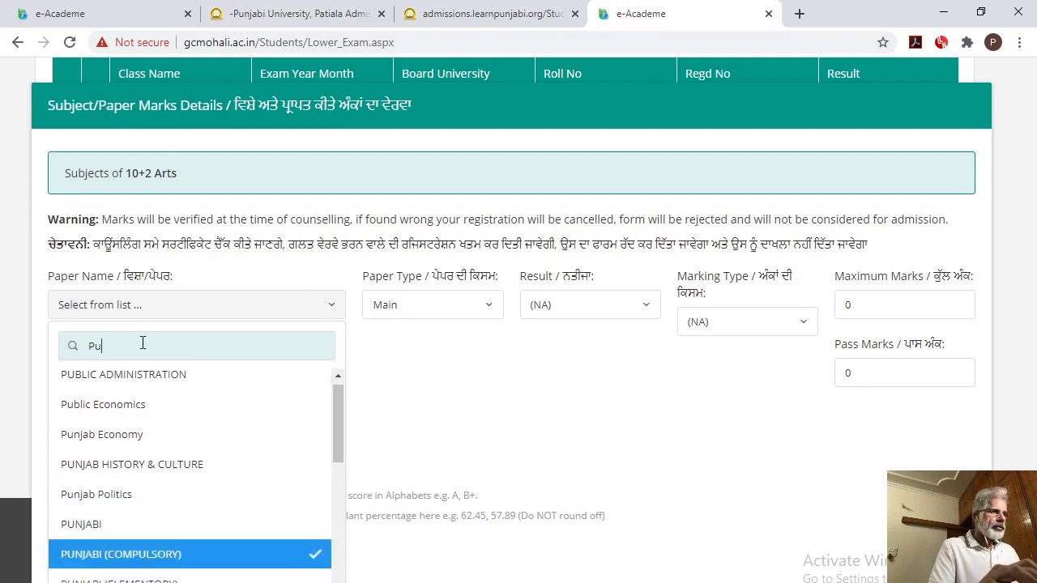
{"action": "key", "text": "Up"}
{"action": "key", "text": "Down"}
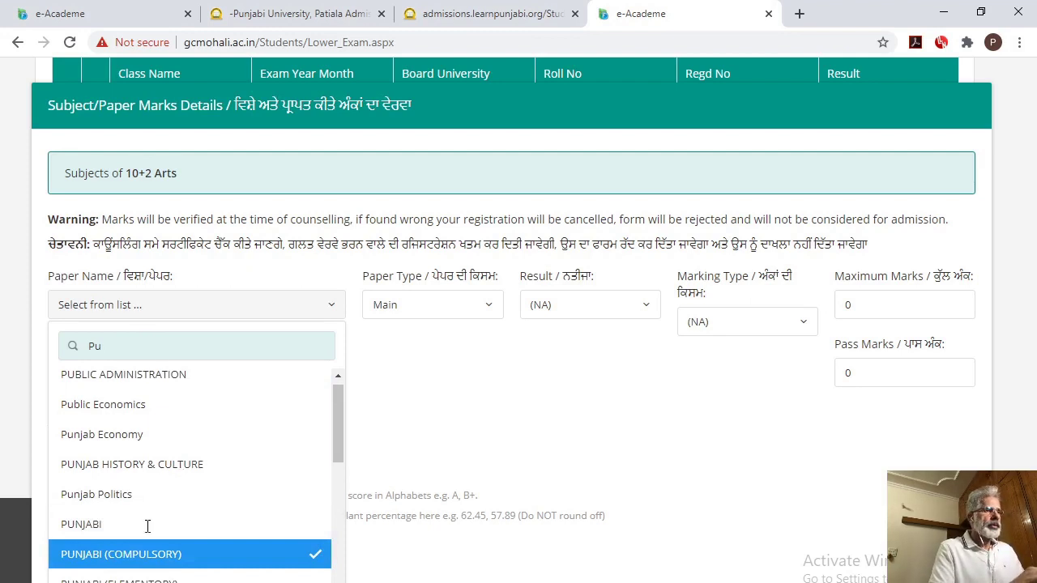
{"action": "left_click", "coordinate": [132, 557]}
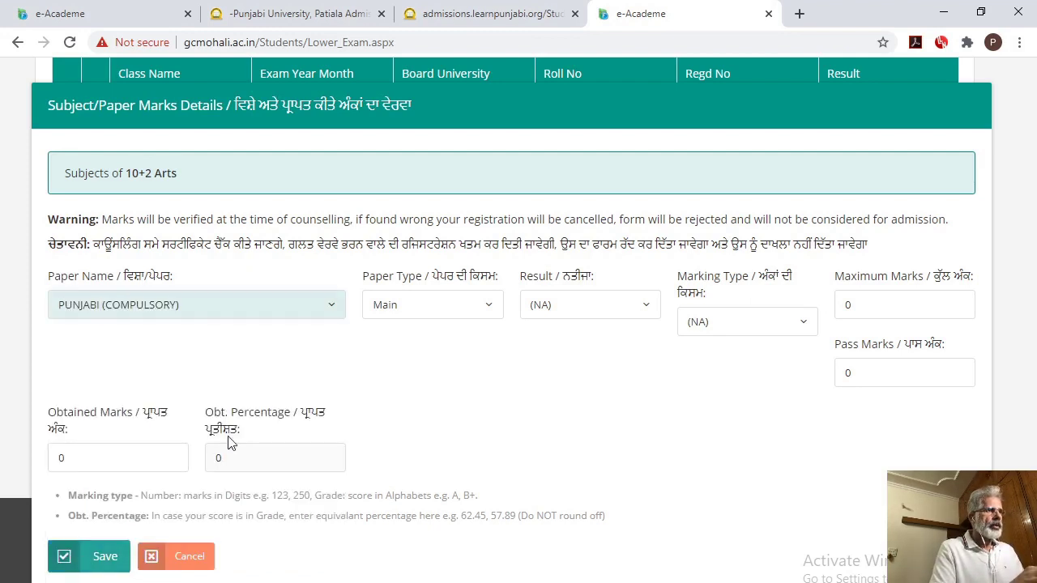
Step: Set the paper as Main with result Pass and Number marking
{"action": "left_click", "coordinate": [489, 311]}
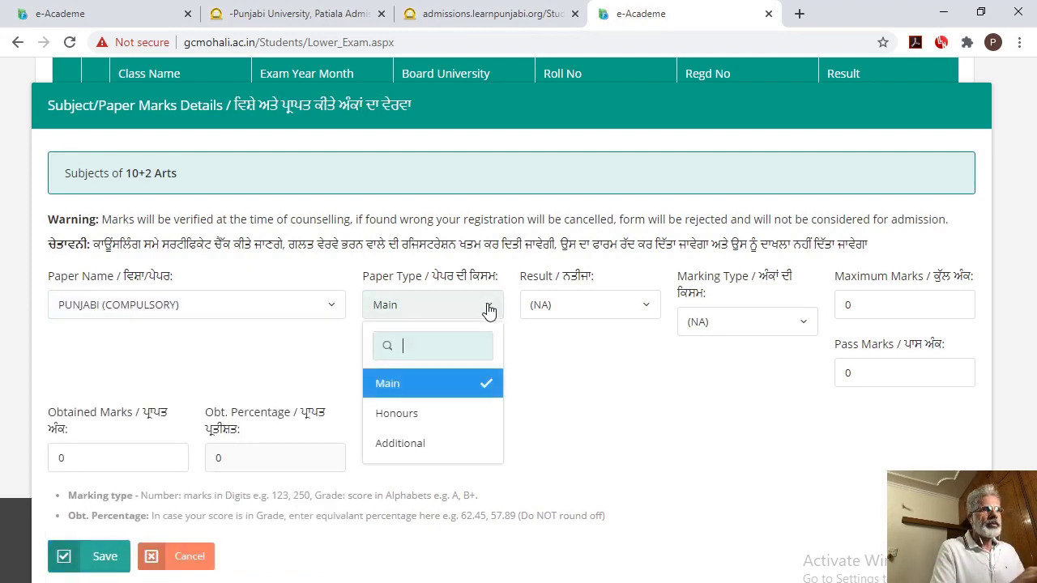
{"action": "left_click", "coordinate": [603, 316]}
{"action": "left_click", "coordinate": [550, 416]}
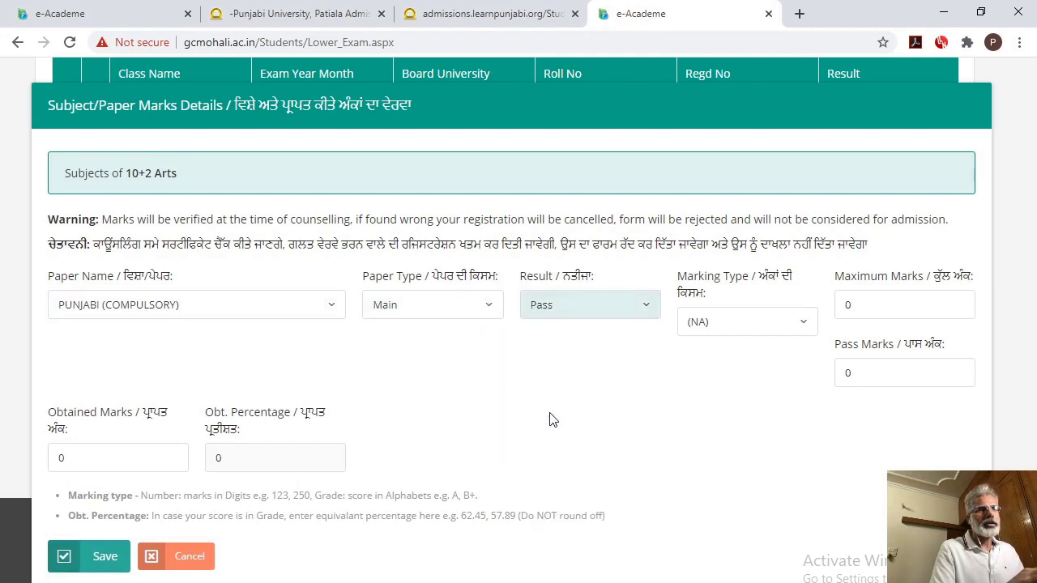
{"action": "left_click", "coordinate": [784, 327]}
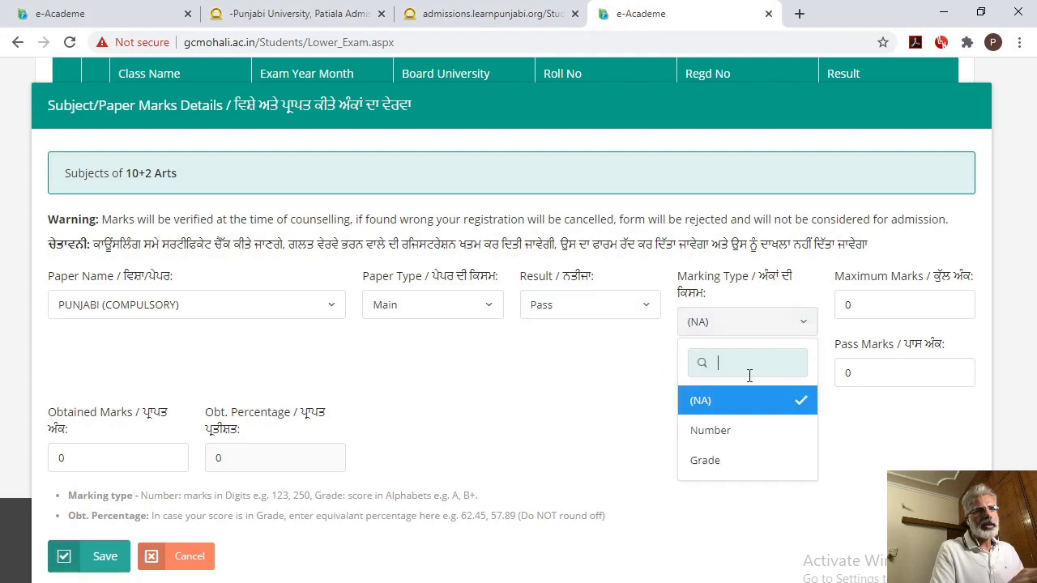
{"action": "left_click", "coordinate": [713, 429]}
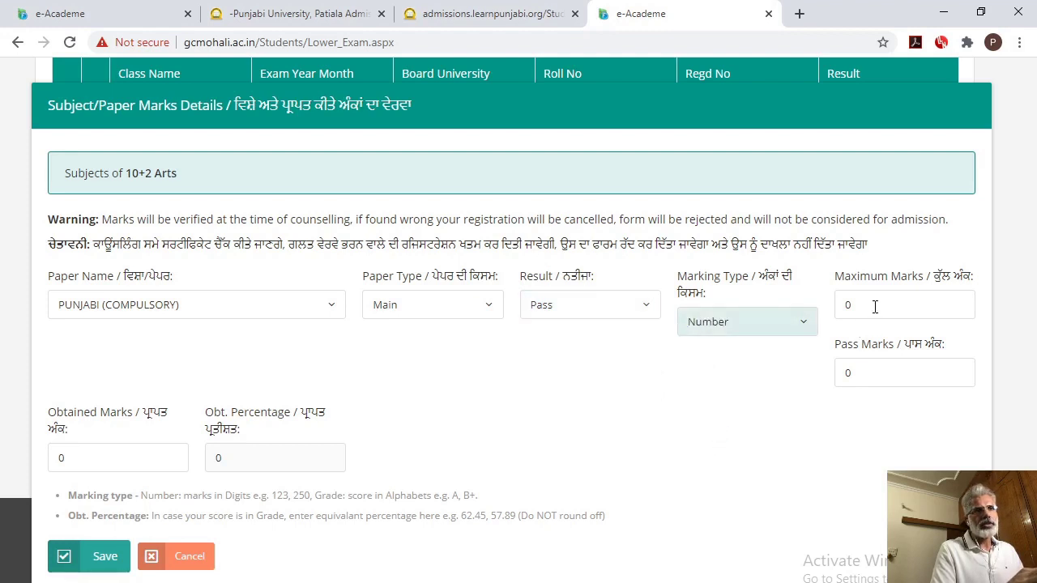
Step: Enter 100 maximum, 35 pass and 72 obtained marks, then save the subject
{"action": "left_click", "coordinate": [861, 302]}
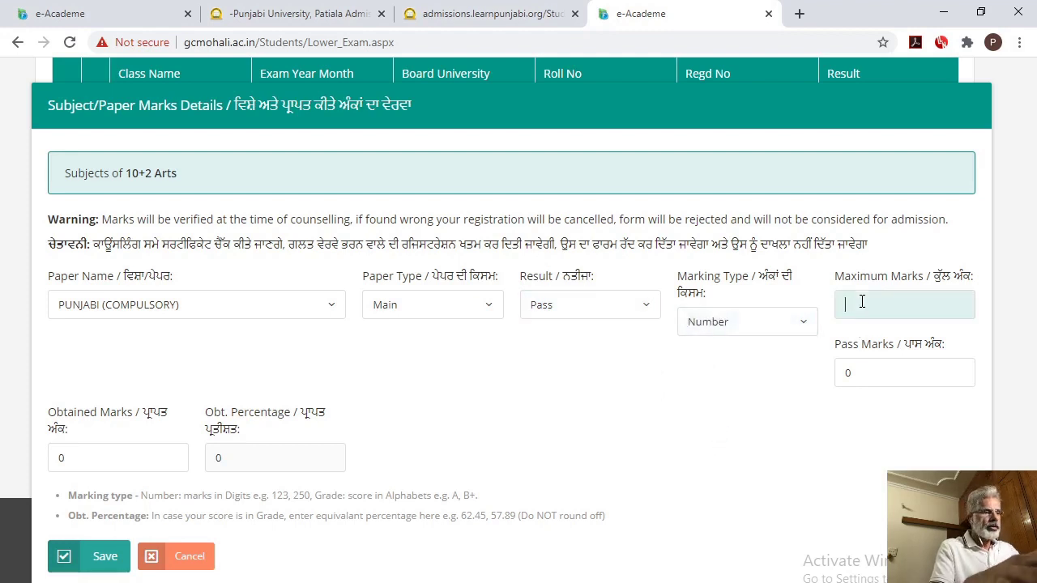
{"action": "type", "text": "100"}
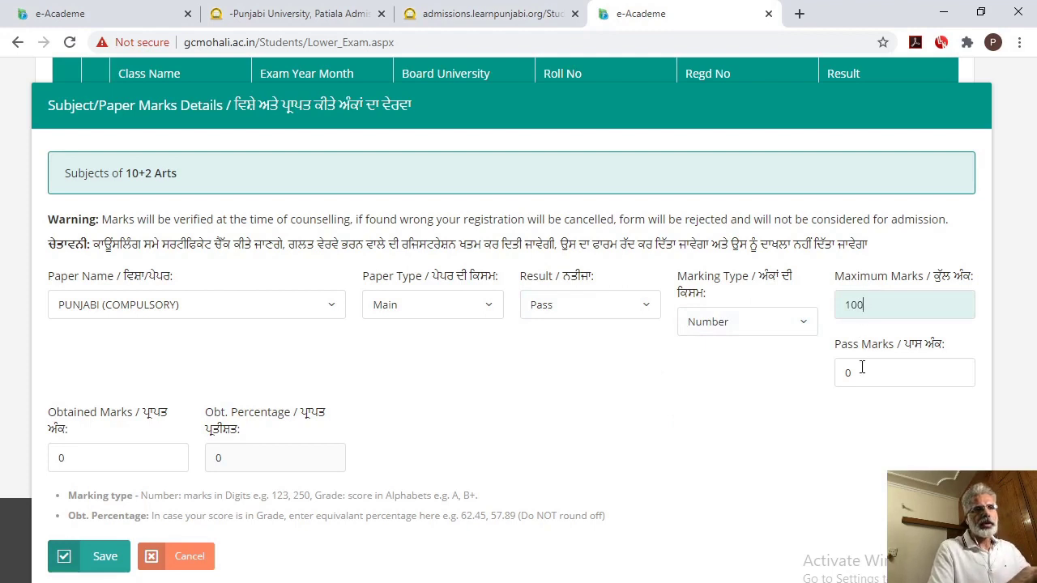
{"action": "left_click", "coordinate": [858, 368]}
{"action": "type", "text": "35"}
{"action": "left_click", "coordinate": [141, 451]}
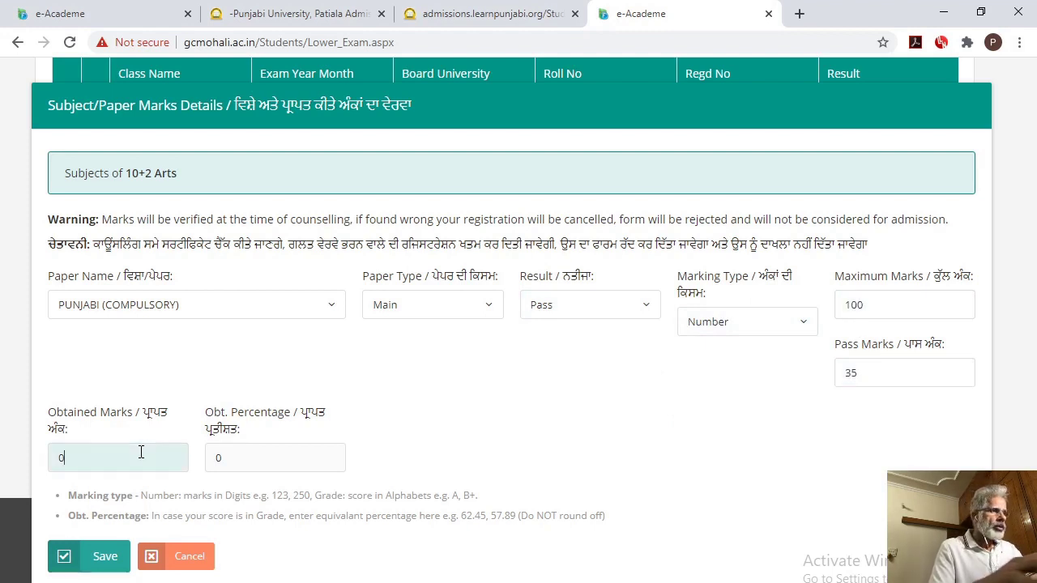
{"action": "key", "text": "BackSpace"}
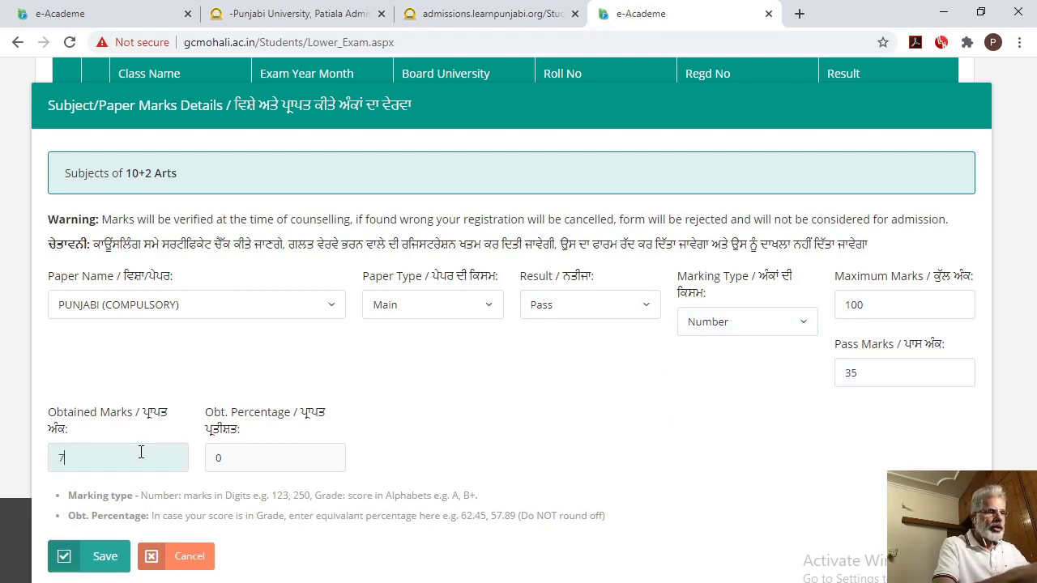
{"action": "left_click", "coordinate": [248, 459]}
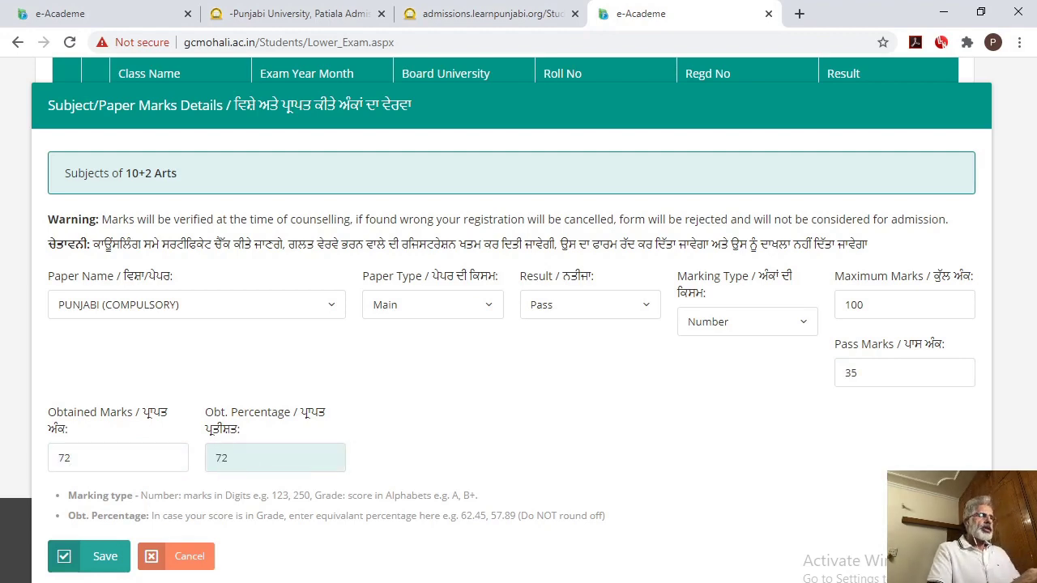
{"action": "left_click", "coordinate": [98, 558]}
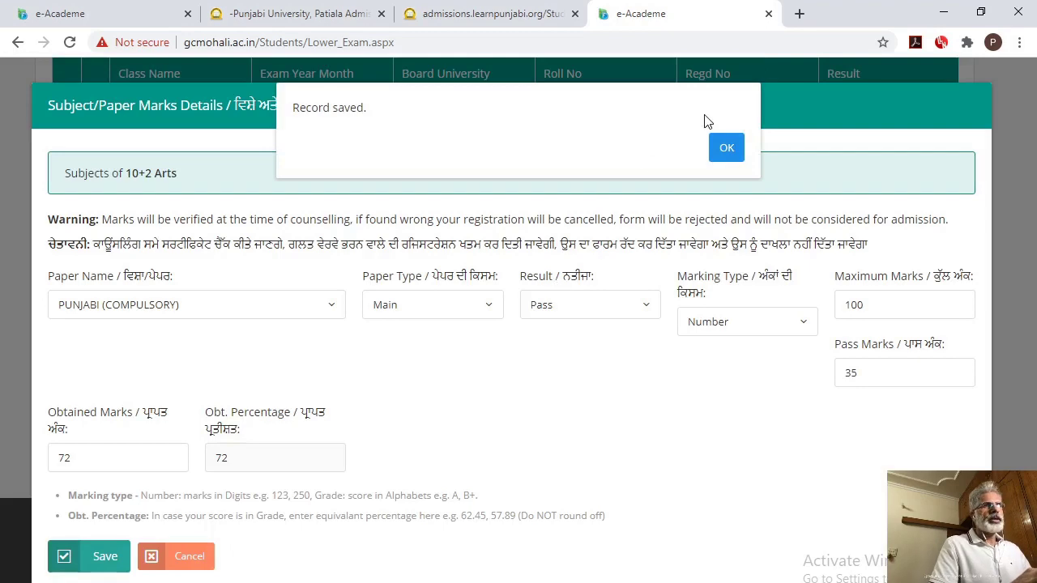
Step: Add PUNJABI LITERATURE to the 10+2 Arts subjects as Main, Pass, 72 of 100, 35 pass marks
{"action": "left_click", "coordinate": [725, 146]}
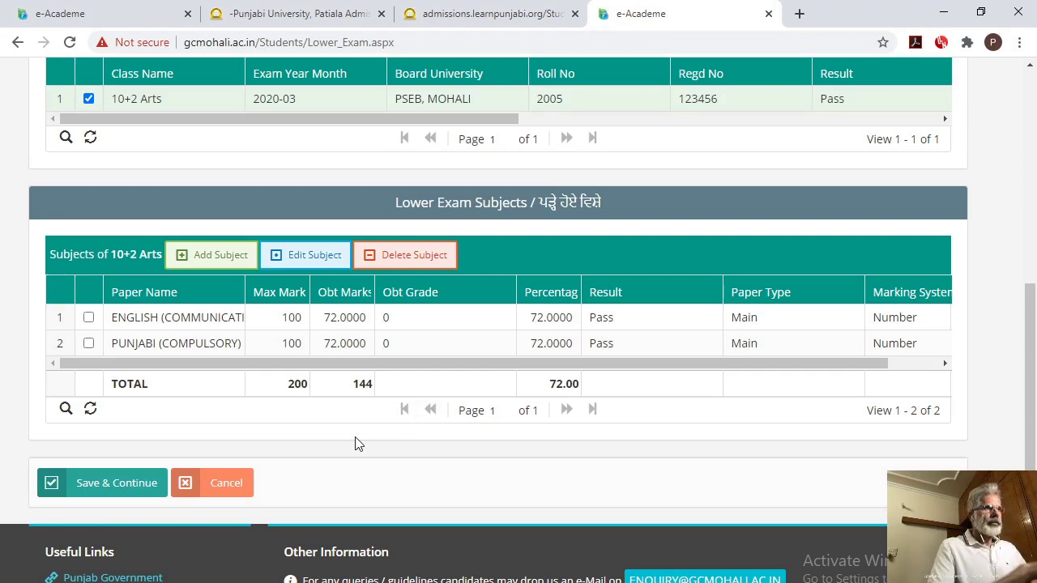
{"action": "left_click", "coordinate": [298, 257]}
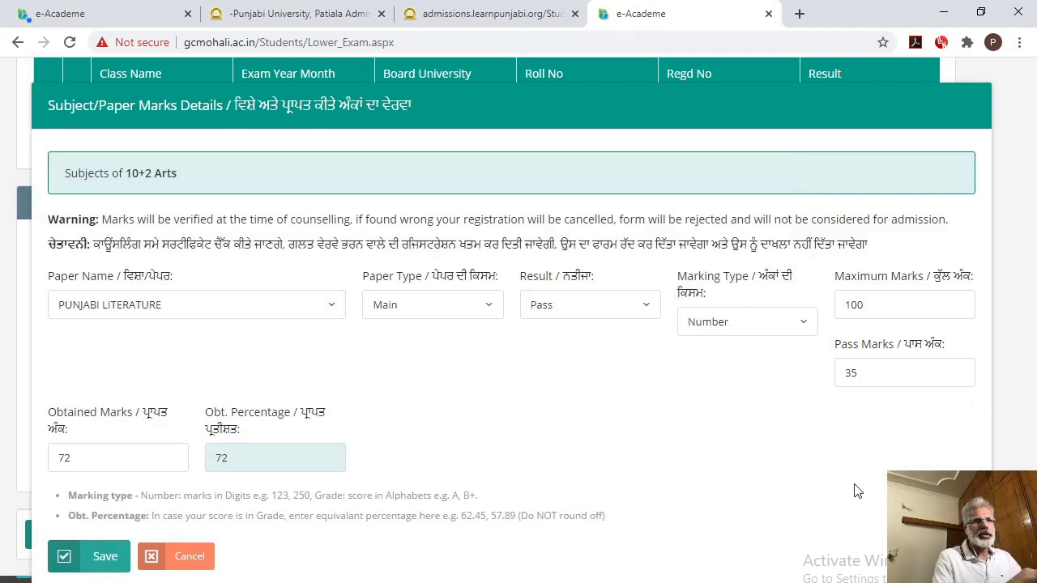
{"action": "left_click", "coordinate": [107, 559]}
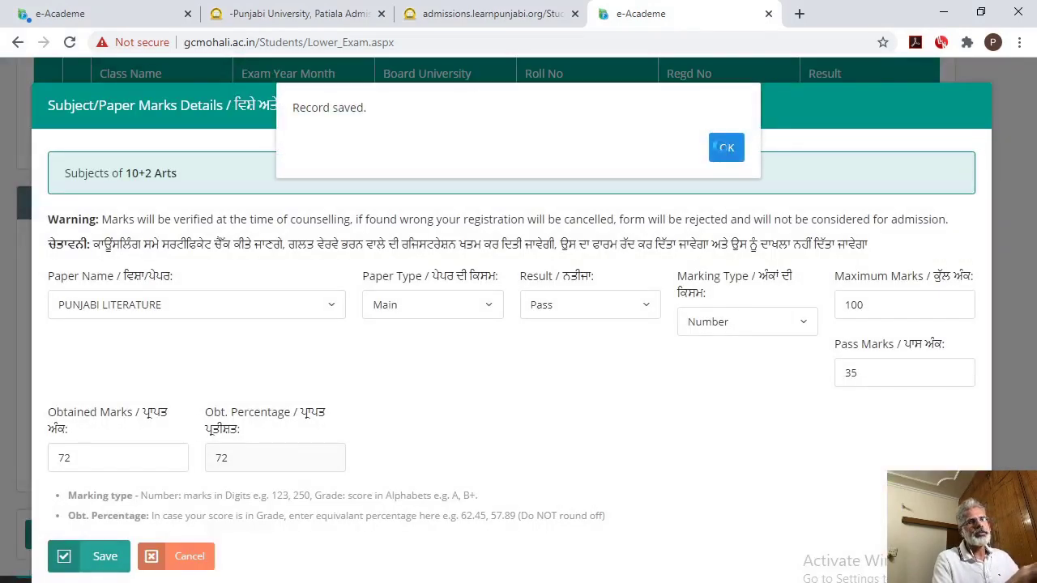
{"action": "left_click", "coordinate": [716, 147]}
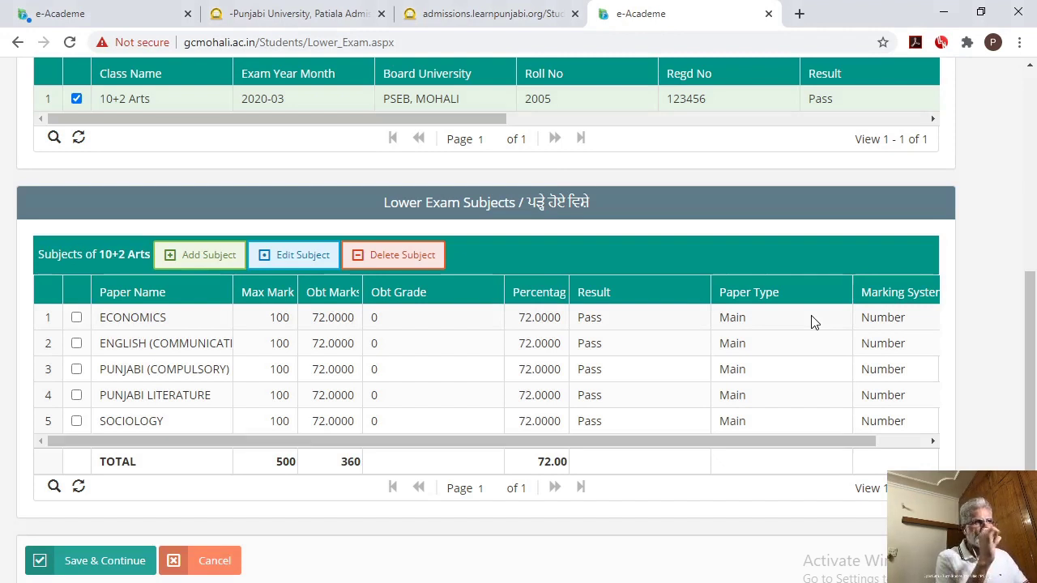
Step: Review the Examinations and subjects grids, then save the lower-exam details and continue
{"action": "scroll", "coordinate": [1032, 356], "scroll_direction": "up", "scroll_amount": 1}
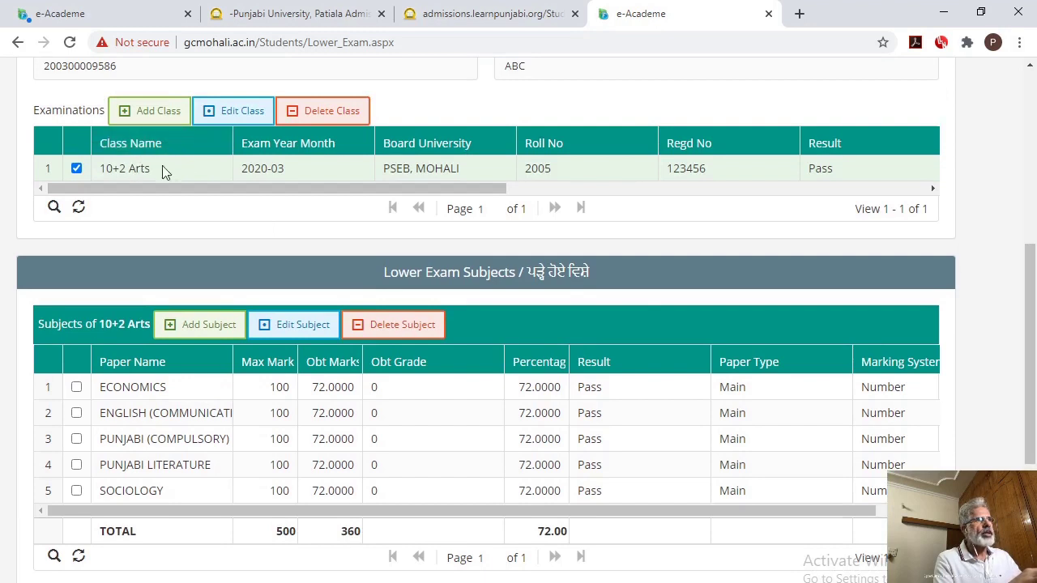
{"action": "left_click_drag", "start_coordinate": [429, 187], "coordinate": [731, 199]}
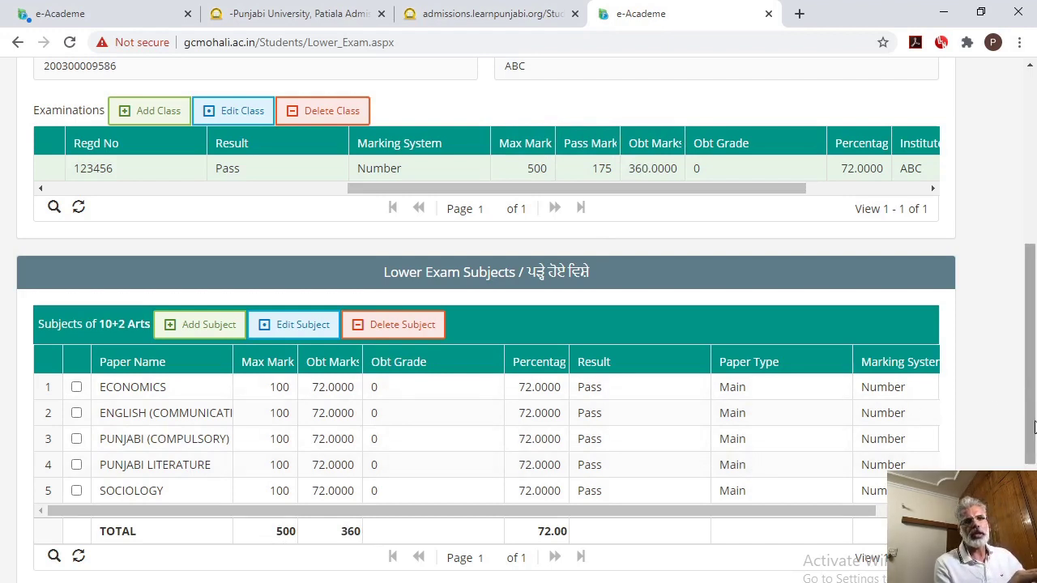
{"action": "left_click_drag", "start_coordinate": [1032, 427], "coordinate": [1032, 508]}
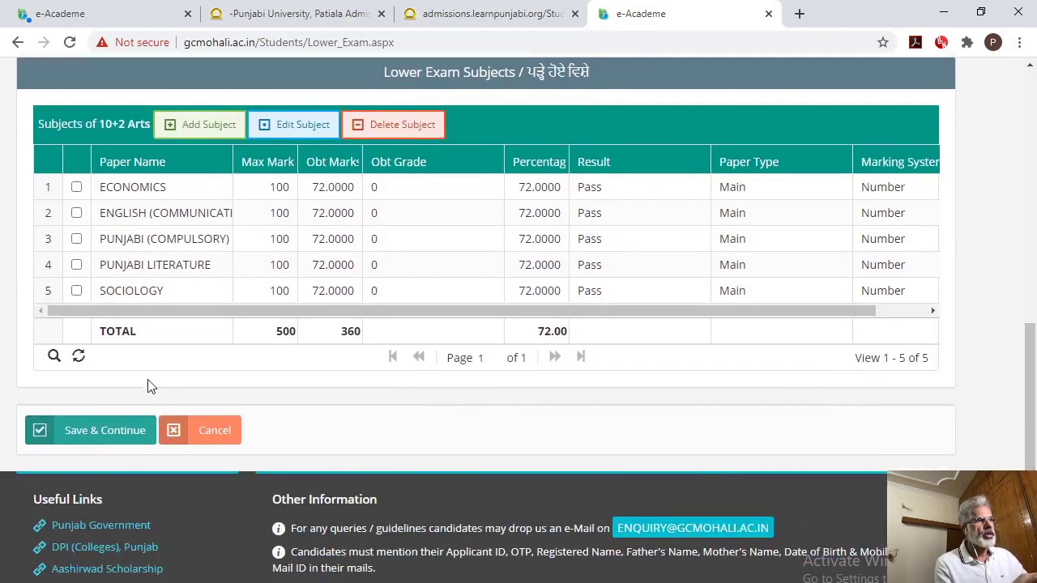
{"action": "left_click", "coordinate": [104, 434]}
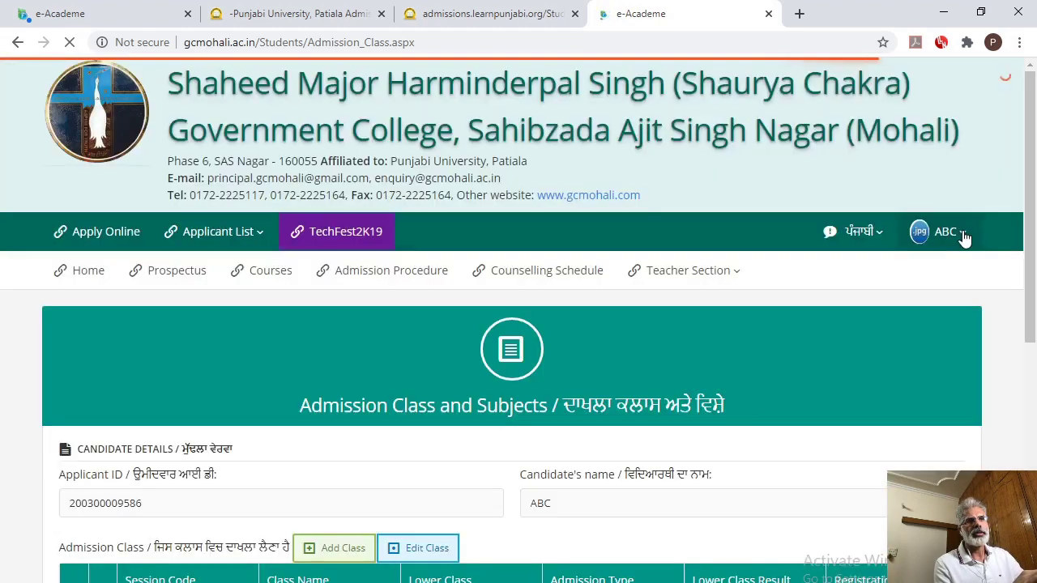
{"action": "left_click", "coordinate": [961, 233]}
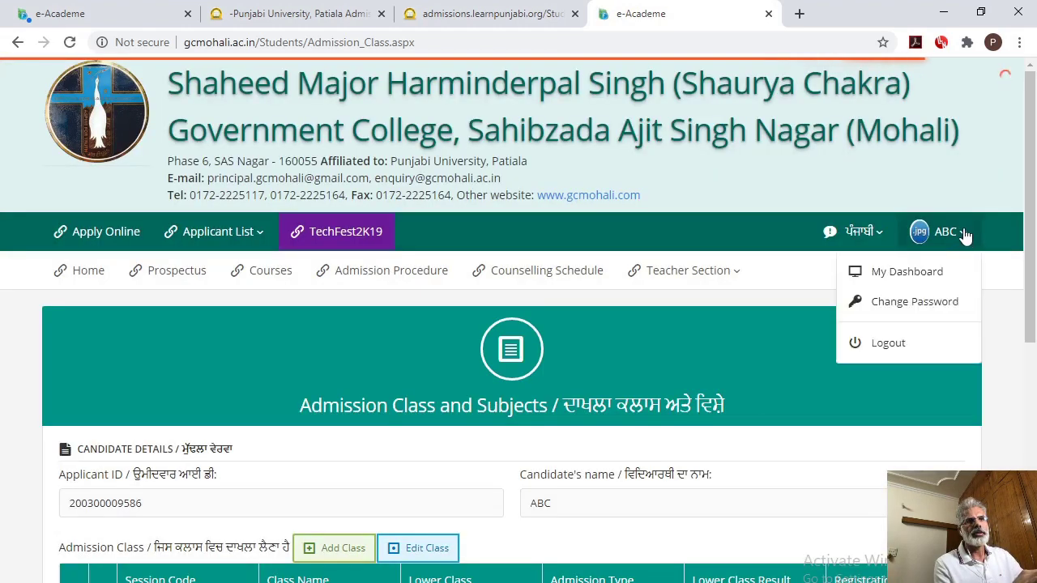
{"action": "left_click", "coordinate": [915, 274]}
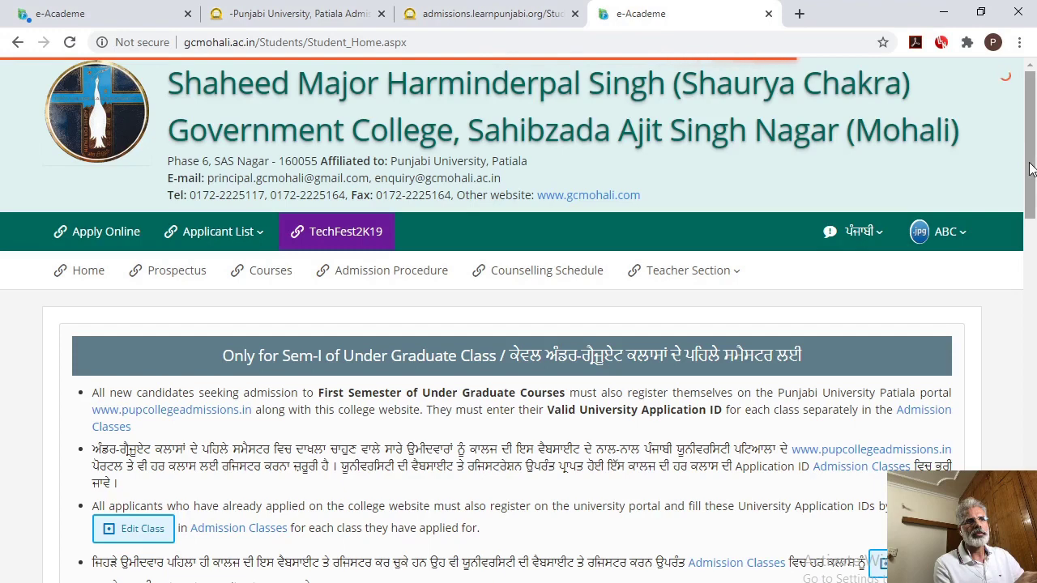
{"action": "left_click_drag", "start_coordinate": [1030, 167], "coordinate": [1033, 449]}
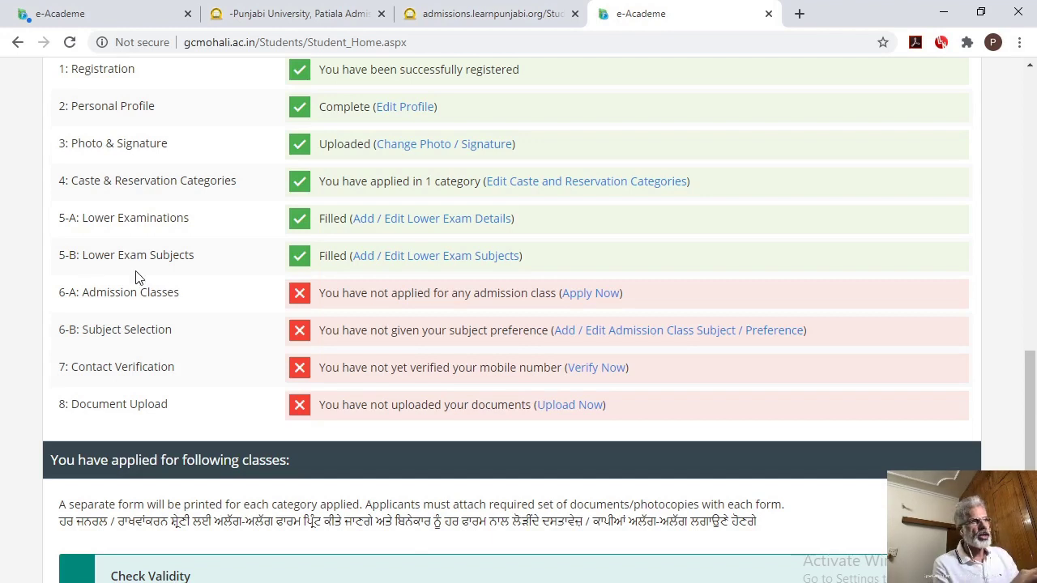
{"action": "left_click", "coordinate": [588, 293]}
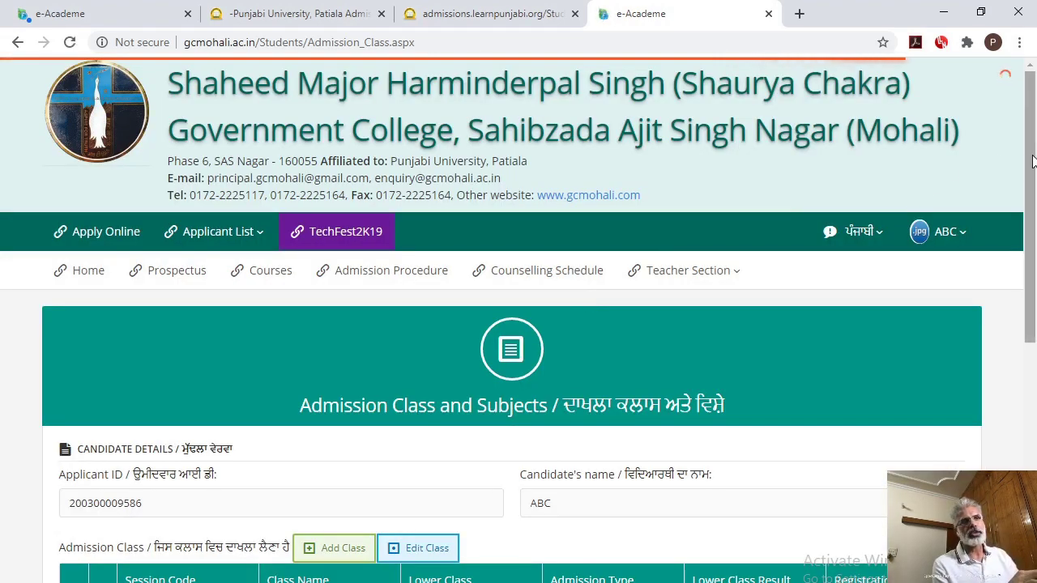
Step: Add an admission class entry for BA Sem-I with 10+2 Arts as the lower exam class
{"action": "left_click_drag", "start_coordinate": [1032, 166], "coordinate": [1034, 314]}
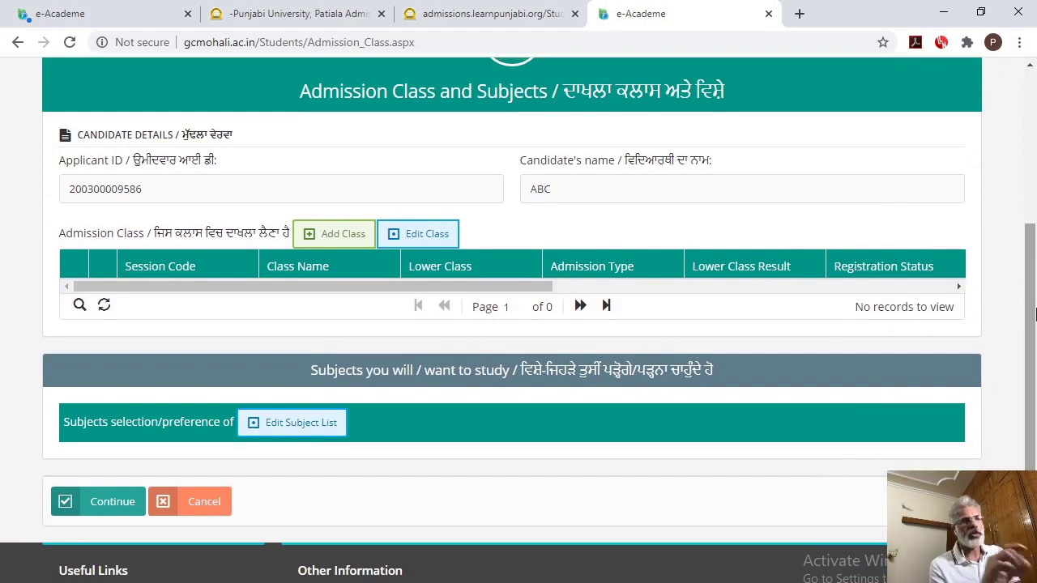
{"action": "left_click", "coordinate": [343, 235]}
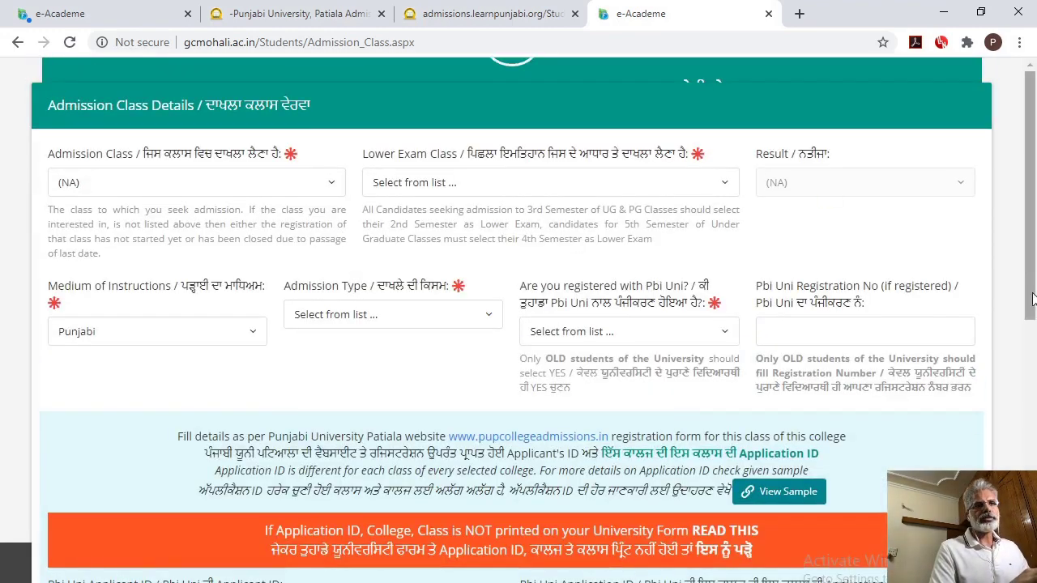
{"action": "left_click", "coordinate": [332, 188]}
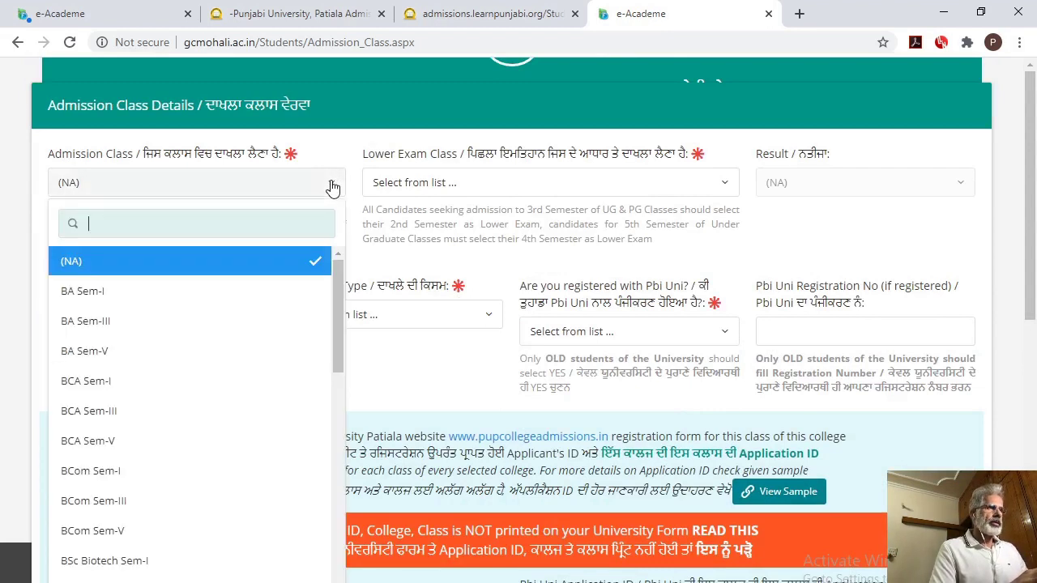
{"action": "left_click", "coordinate": [155, 298]}
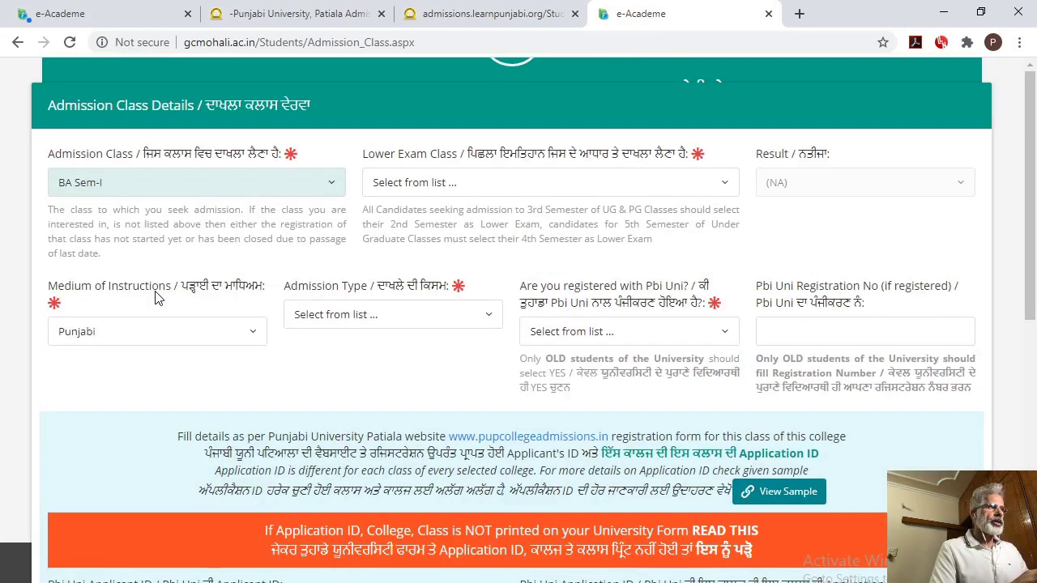
{"action": "left_click", "coordinate": [722, 186]}
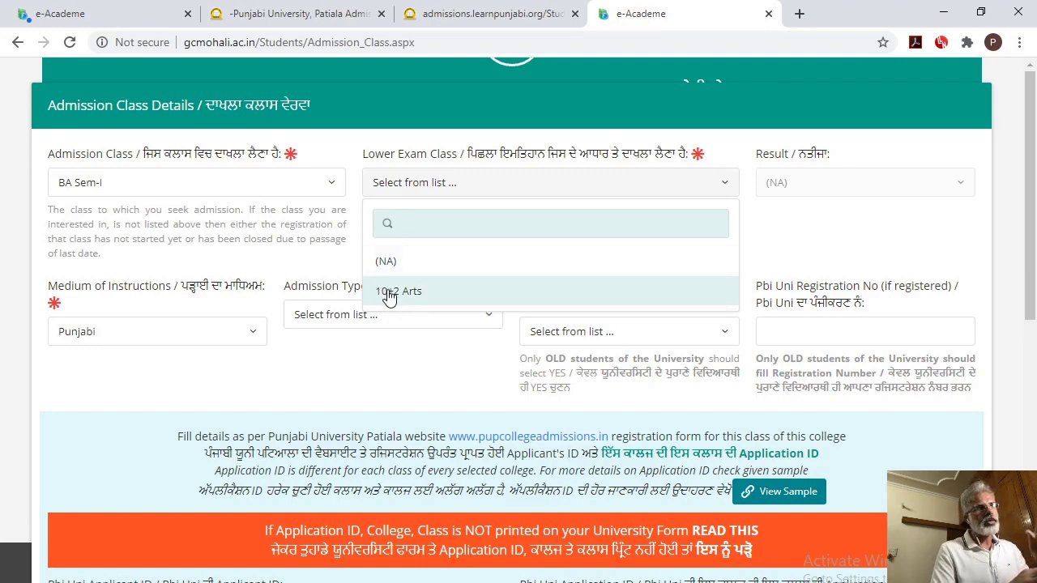
{"action": "left_click", "coordinate": [389, 293]}
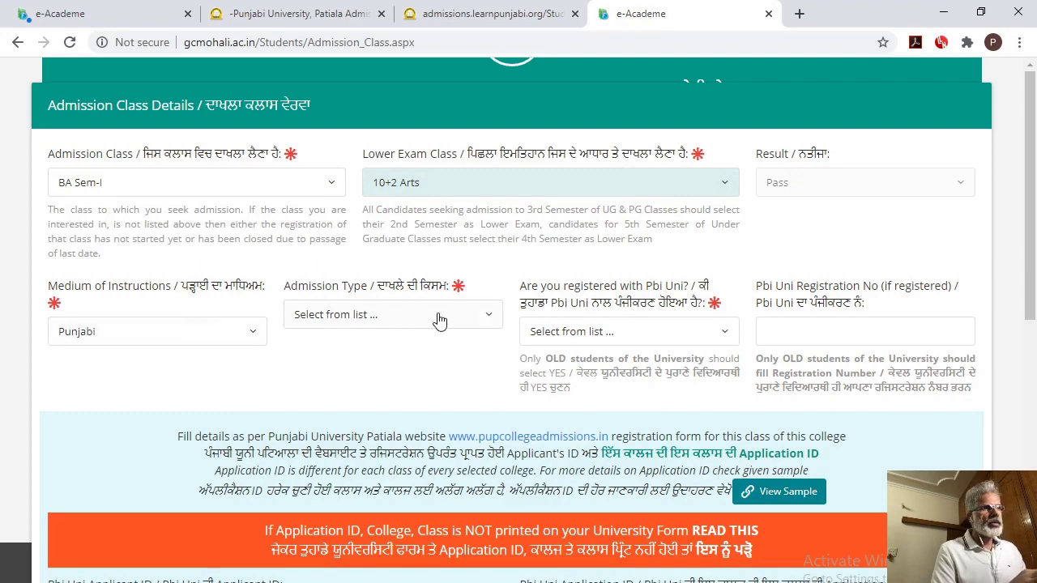
Step: Choose New Admission as admission type and answer No to 'Are you registered with Pbi Uni?'
{"action": "left_click", "coordinate": [488, 322]}
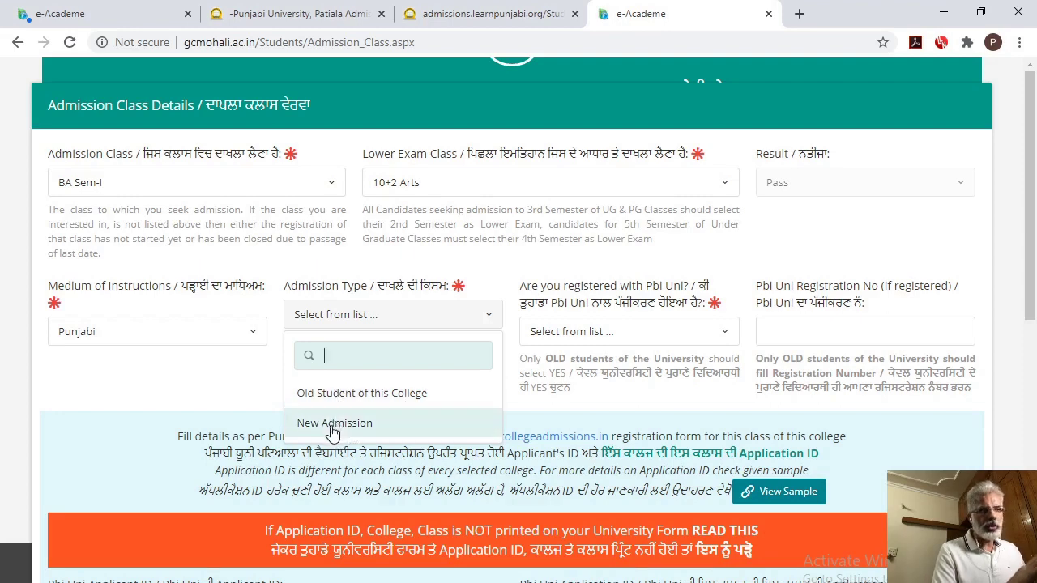
{"action": "left_click", "coordinate": [333, 427]}
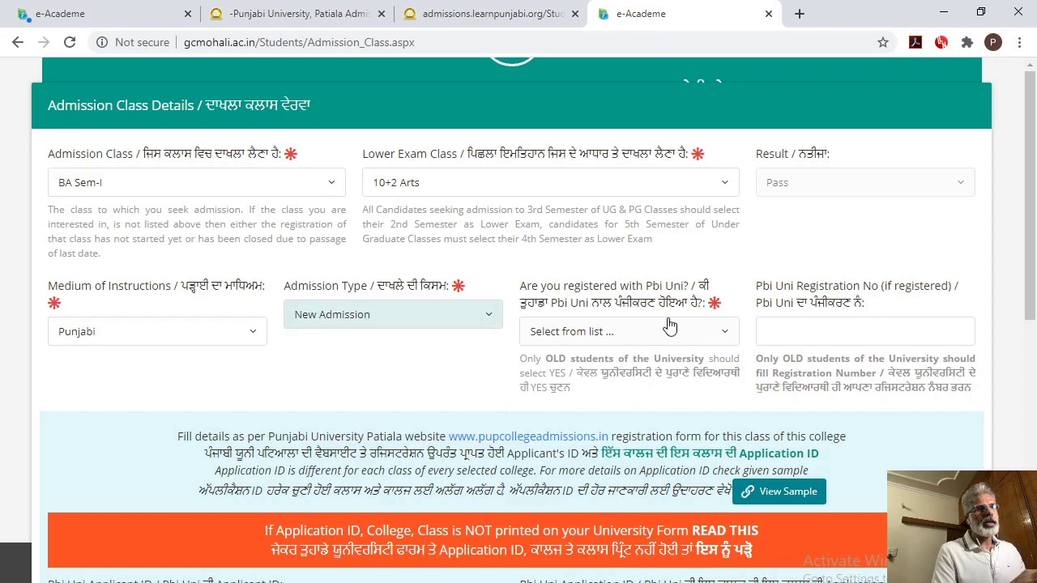
{"action": "left_click", "coordinate": [729, 333]}
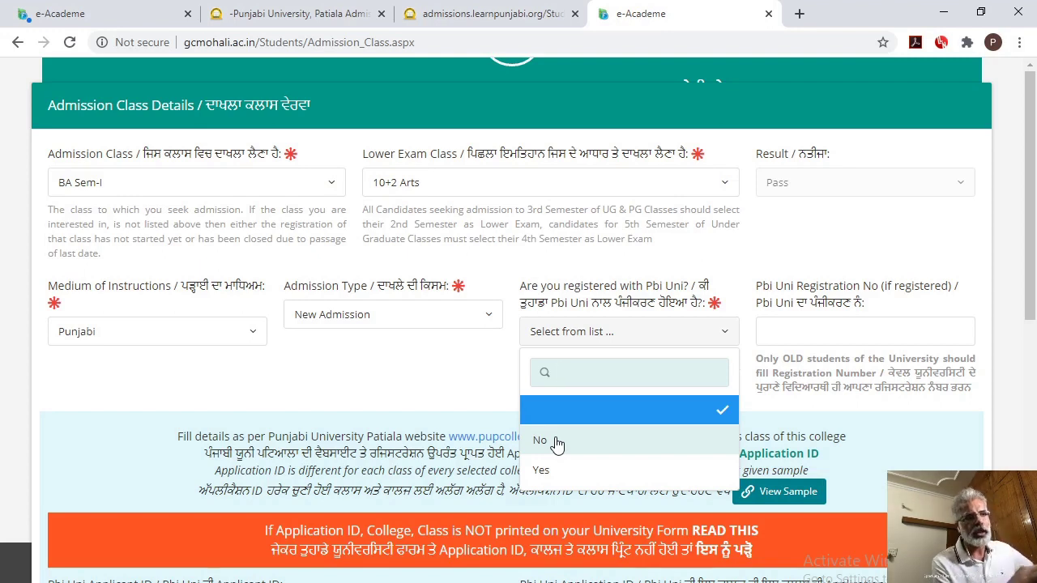
{"action": "left_click", "coordinate": [557, 444]}
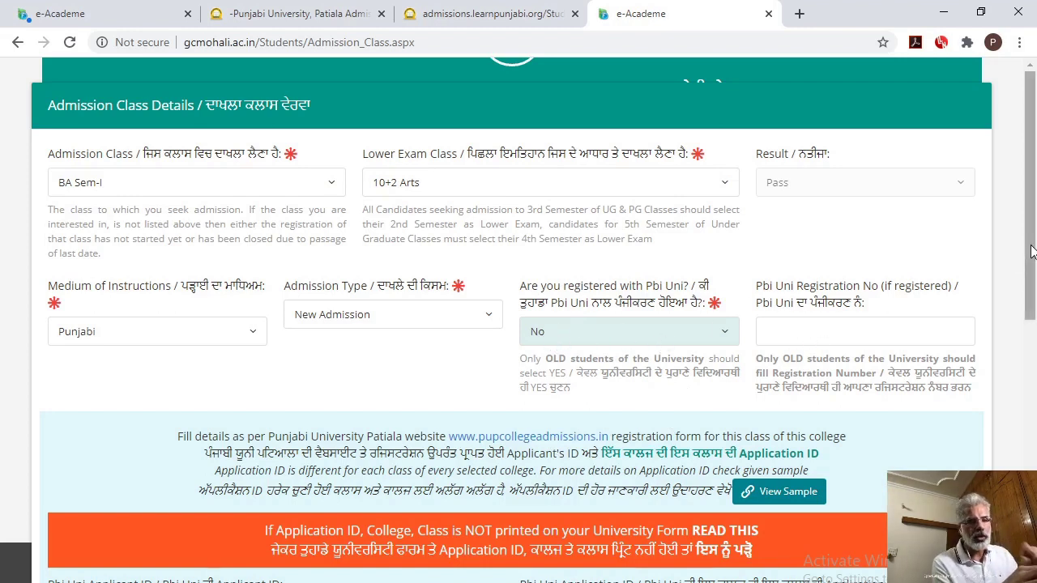
{"action": "left_click_drag", "start_coordinate": [1030, 251], "coordinate": [998, 429]}
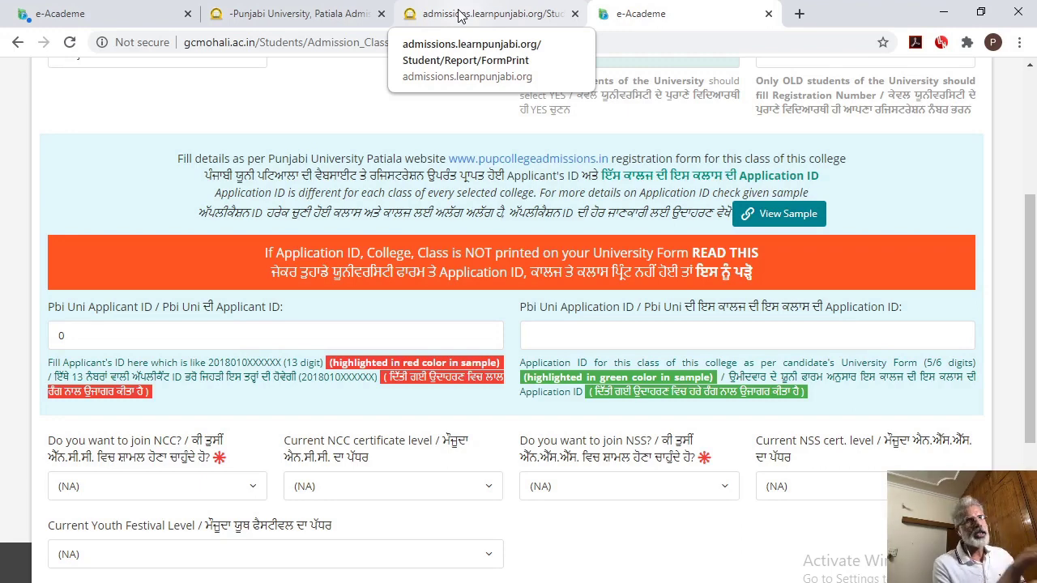
{"action": "left_click", "coordinate": [459, 16]}
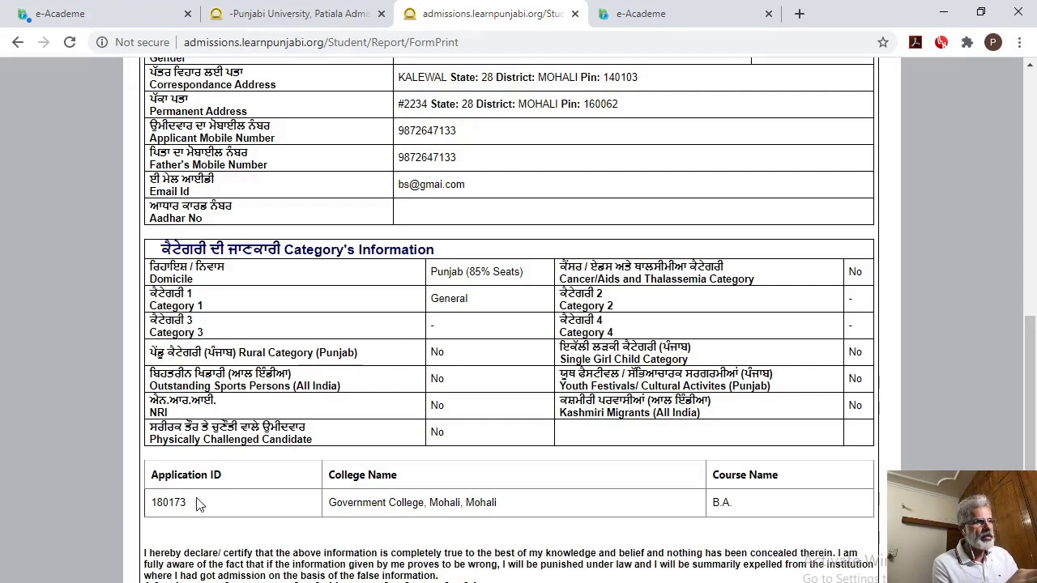
{"action": "left_click_drag", "start_coordinate": [192, 506], "coordinate": [151, 503]}
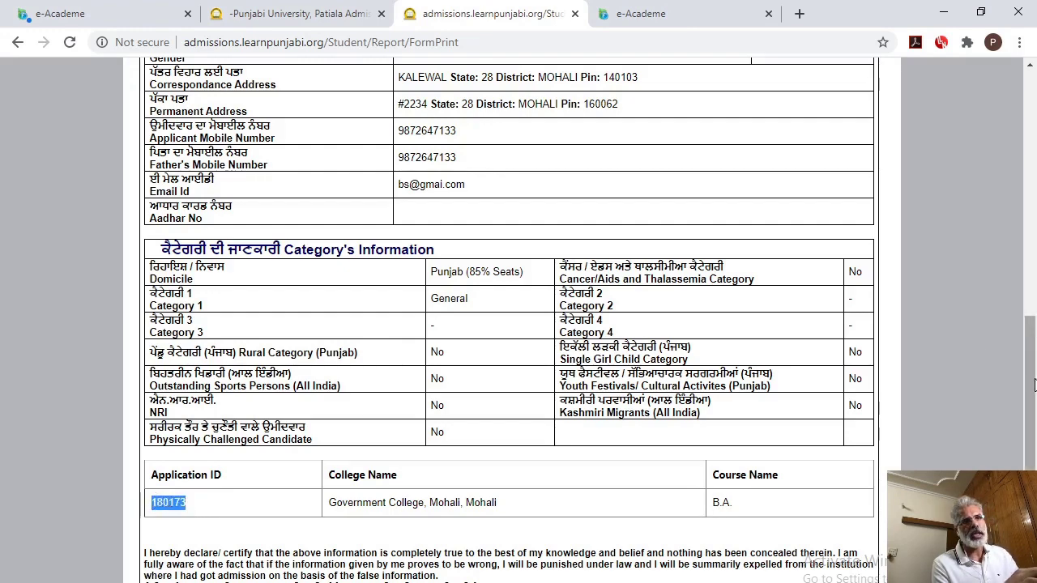
{"action": "left_click_drag", "start_coordinate": [1035, 386], "coordinate": [1034, 149]}
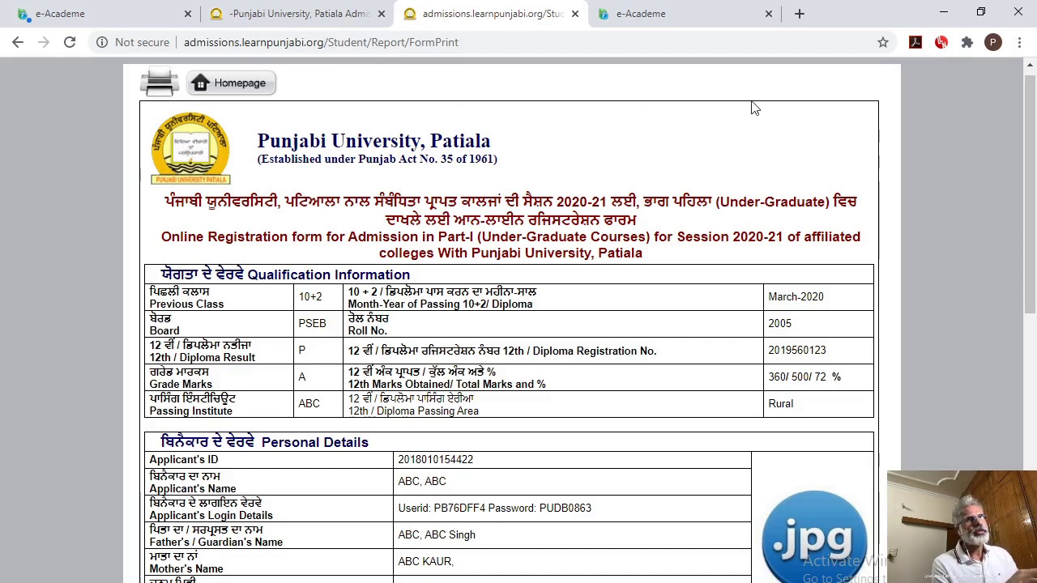
{"action": "left_click", "coordinate": [701, 26]}
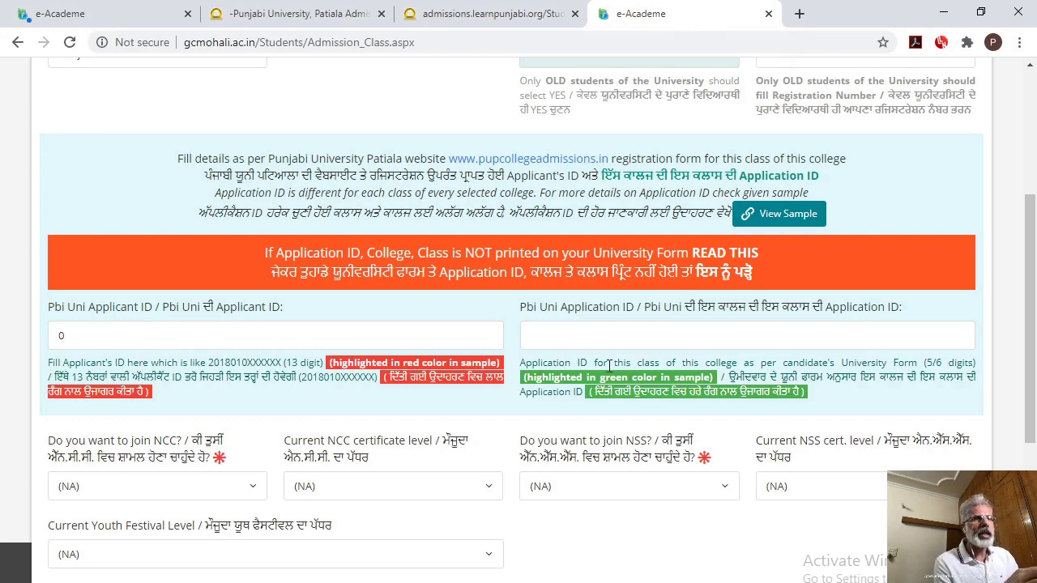
Step: Enter the Pbi Uni Application ID and paste the Applicant's ID copied from the FormPrint printout
{"action": "left_click", "coordinate": [577, 329]}
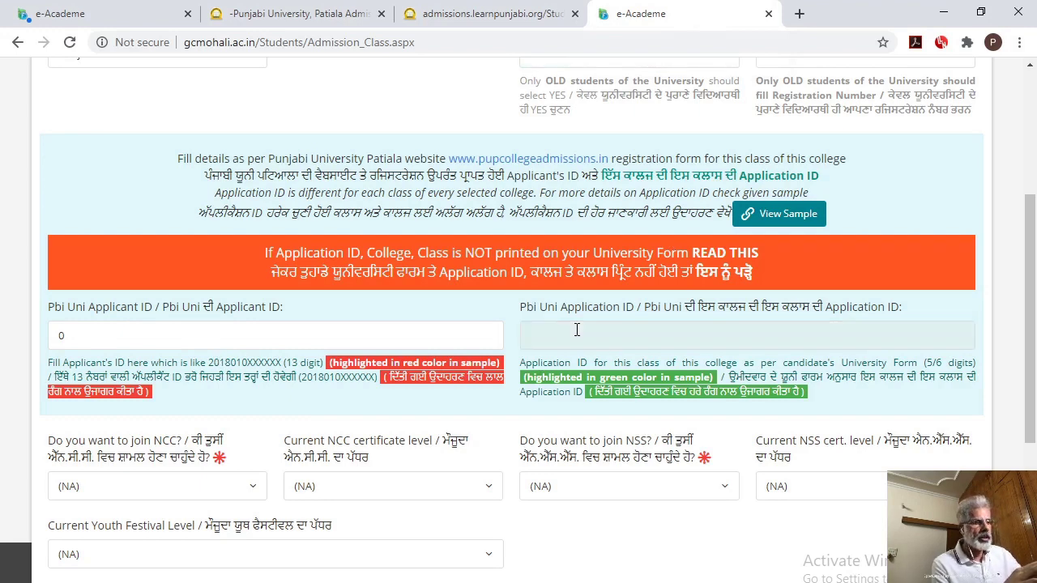
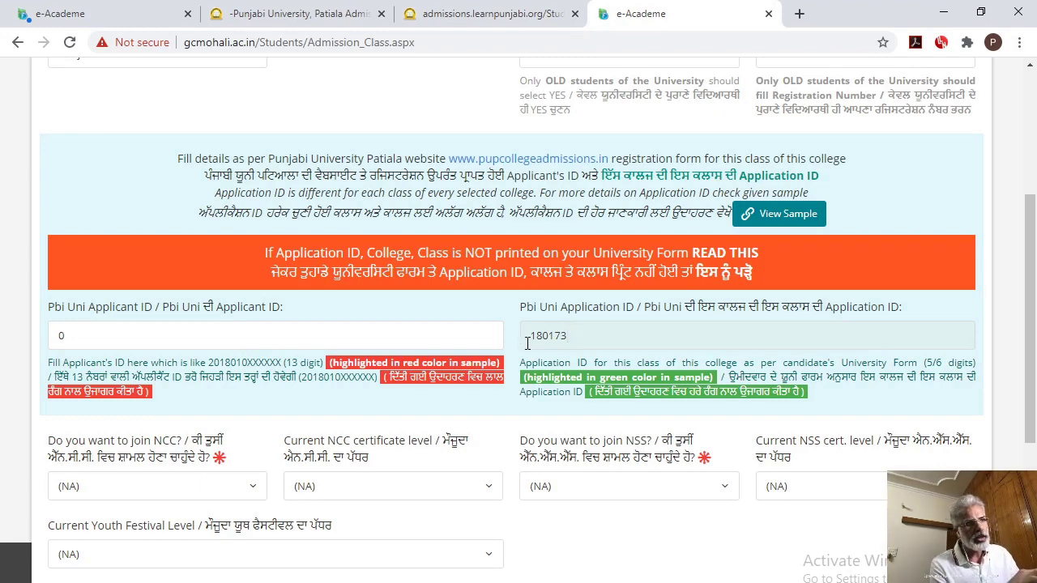
{"action": "left_click", "coordinate": [462, 14]}
{"action": "left_click_drag", "start_coordinate": [1033, 240], "coordinate": [1034, 347]}
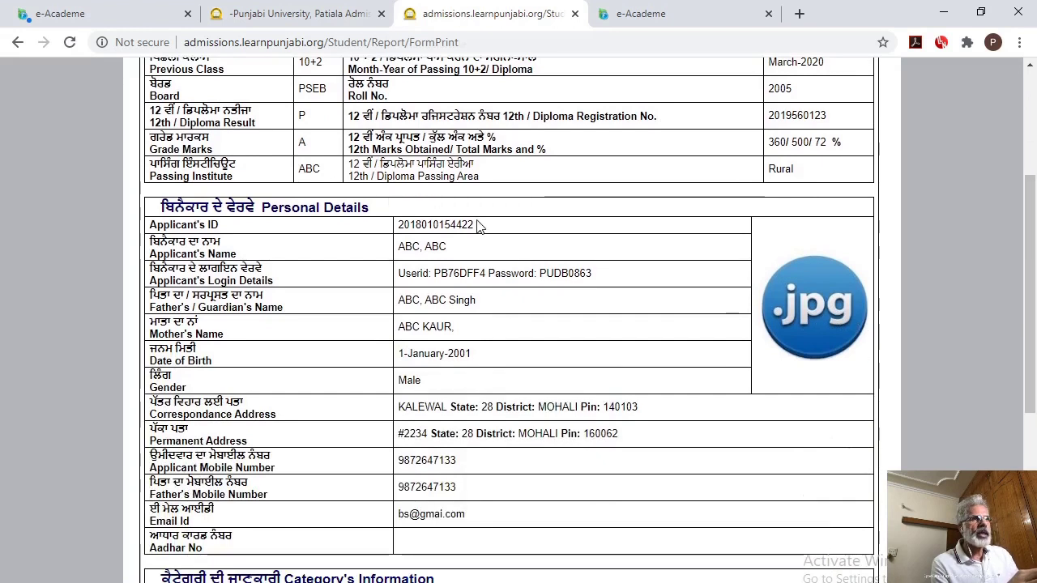
{"action": "mouse_move", "coordinate": [474, 220]}
{"action": "left_mouse_down"}
{"action": "mouse_move", "coordinate": [391, 221]}
{"action": "mouse_move", "coordinate": [474, 224]}
{"action": "left_mouse_up"}
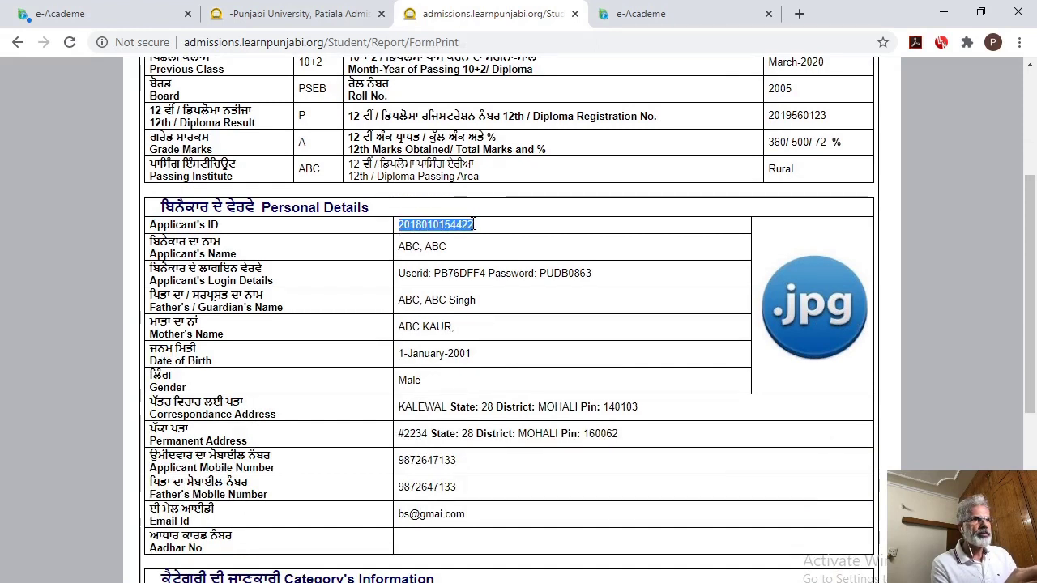
{"action": "right_click", "coordinate": [465, 224]}
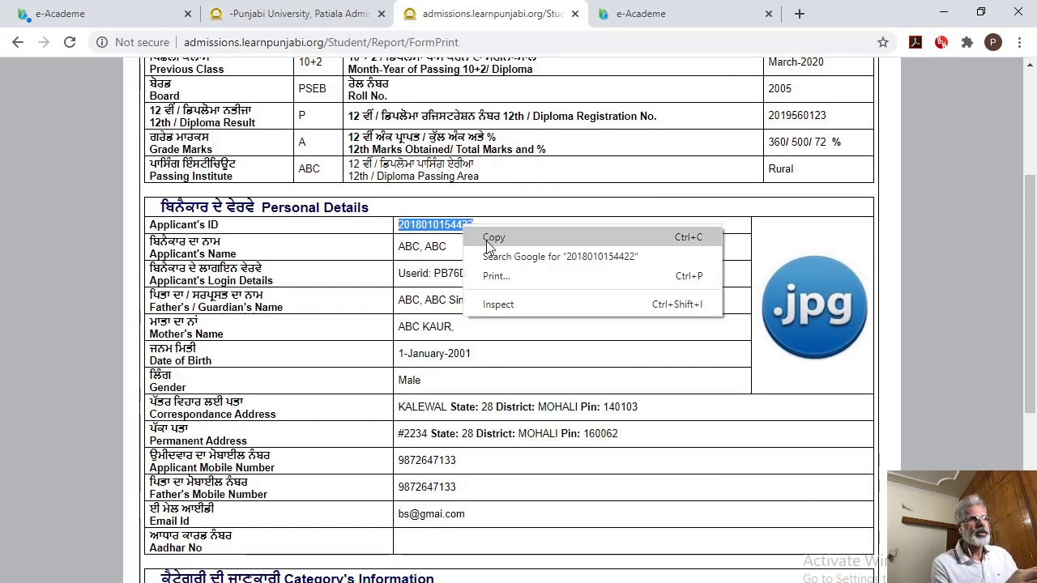
{"action": "left_click", "coordinate": [486, 235]}
{"action": "left_click", "coordinate": [652, 14]}
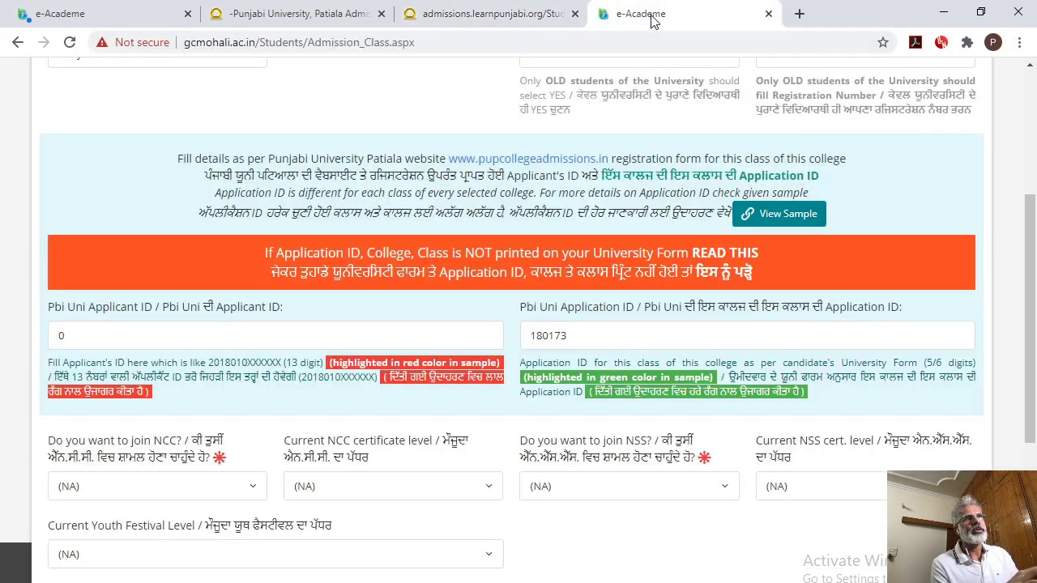
{"action": "left_click", "coordinate": [72, 333]}
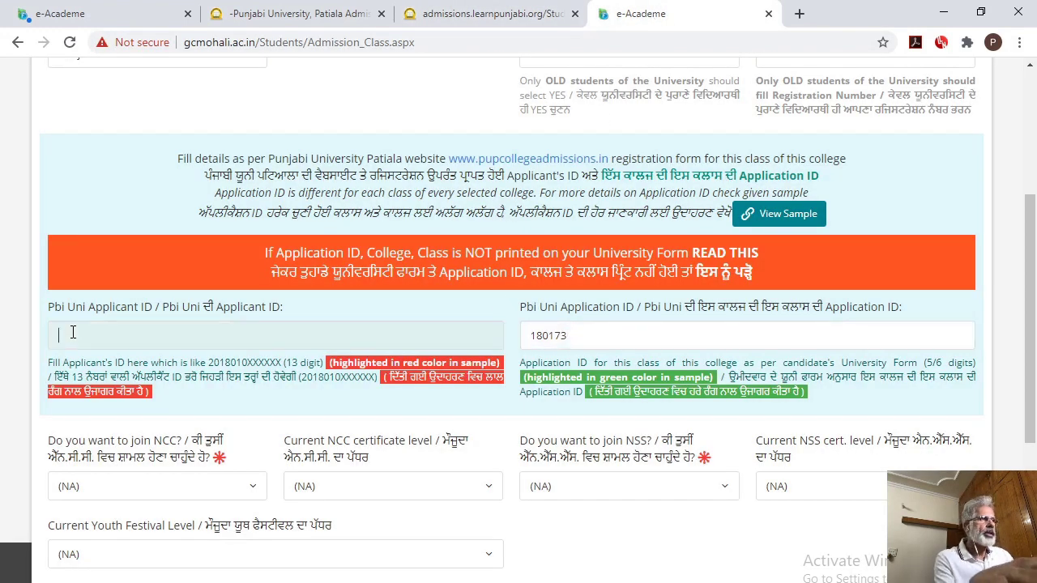
{"action": "key", "text": "ctrl+v"}
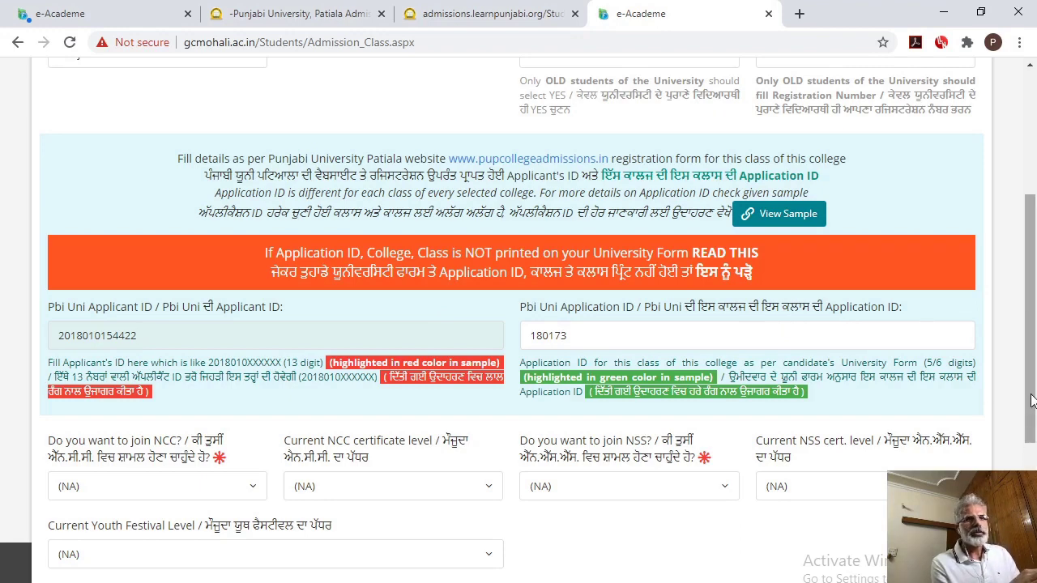
{"action": "left_click_drag", "start_coordinate": [1031, 401], "coordinate": [1031, 490]}
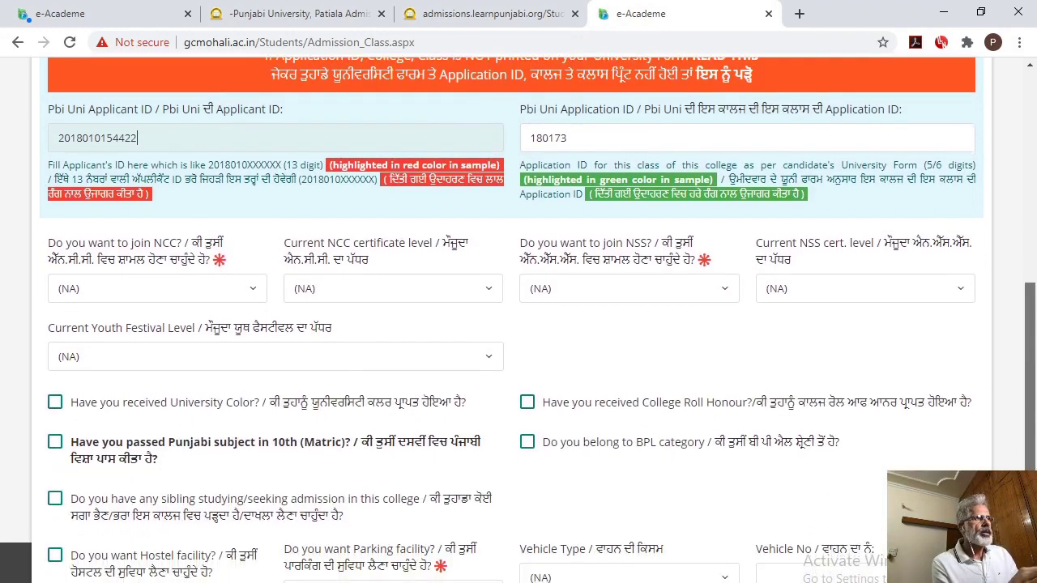
{"action": "left_click", "coordinate": [257, 287]}
Step: Answer No to joining NCC and NSS, keeping the NCC certificate level at (NA)
{"action": "left_click", "coordinate": [258, 290]}
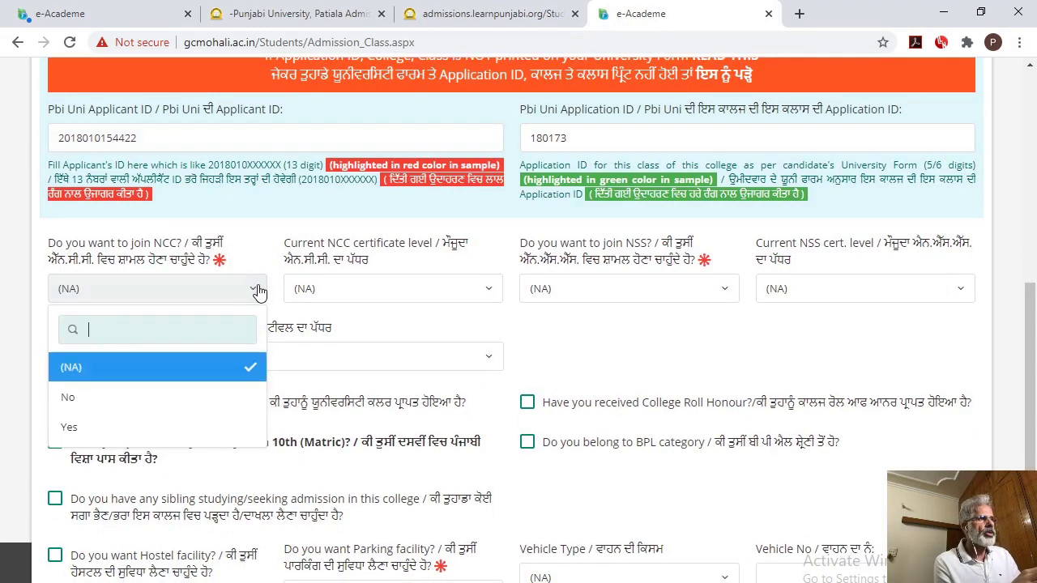
{"action": "left_click", "coordinate": [136, 405]}
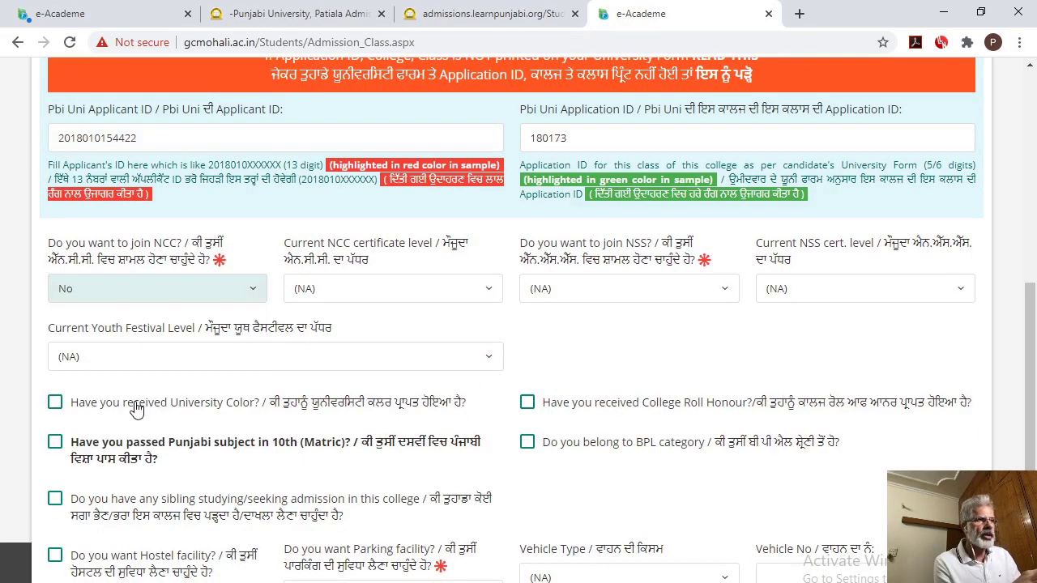
{"action": "left_click", "coordinate": [490, 293]}
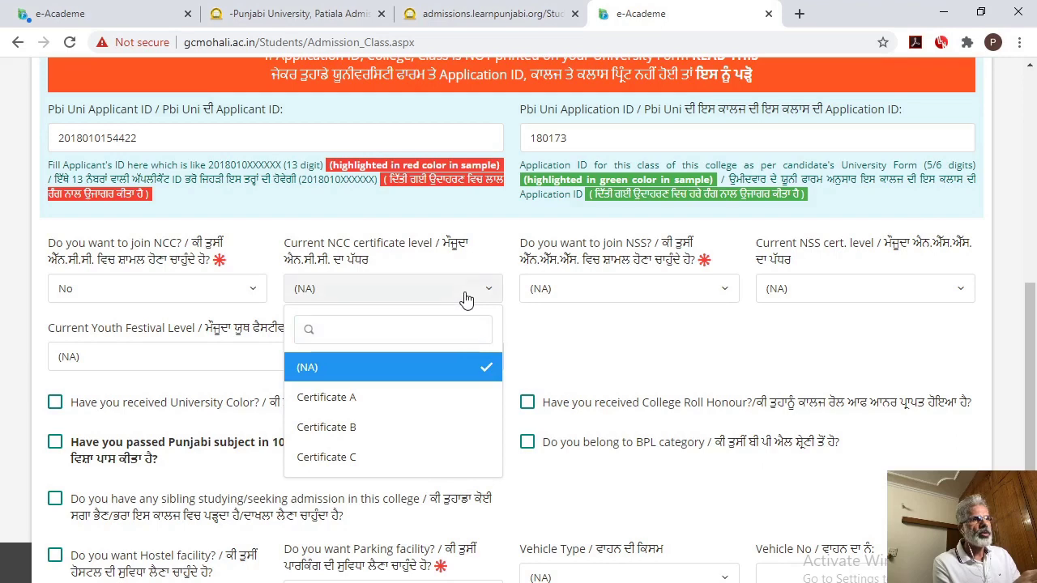
{"action": "left_click", "coordinate": [469, 296]}
{"action": "left_click", "coordinate": [619, 301]}
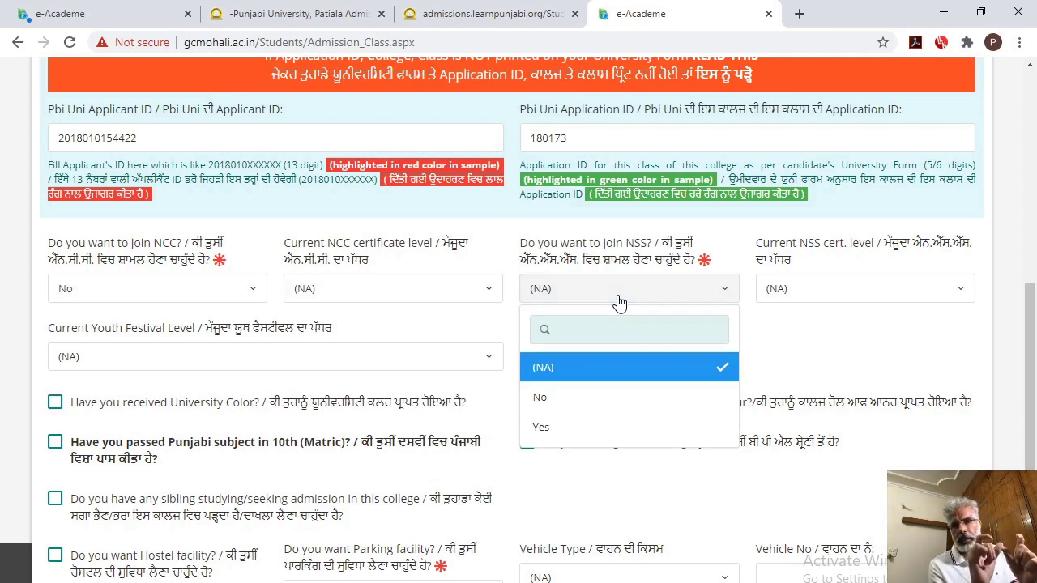
{"action": "left_click", "coordinate": [540, 400]}
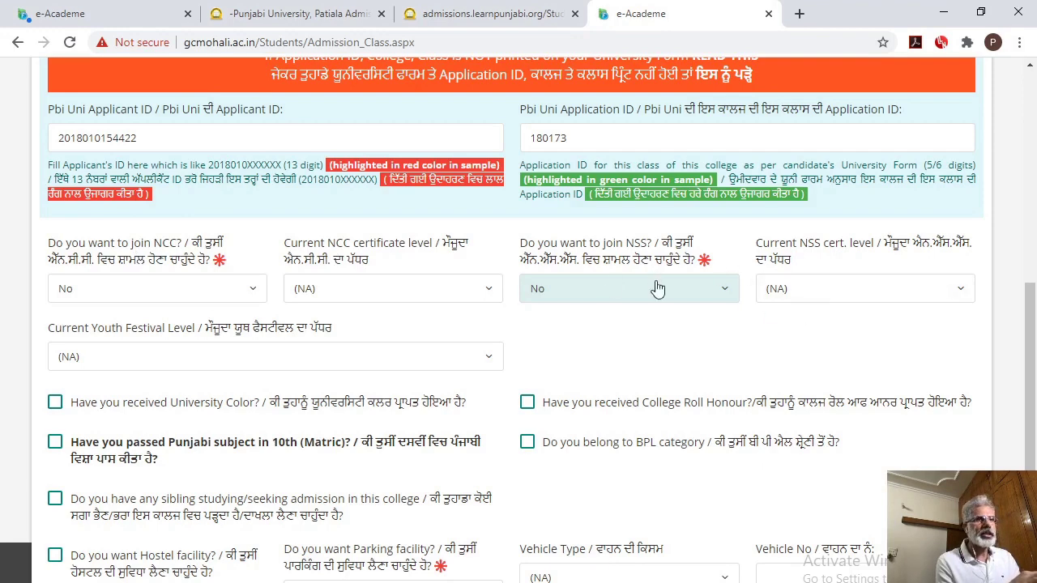
{"action": "left_click_drag", "start_coordinate": [1034, 316], "coordinate": [1034, 389]}
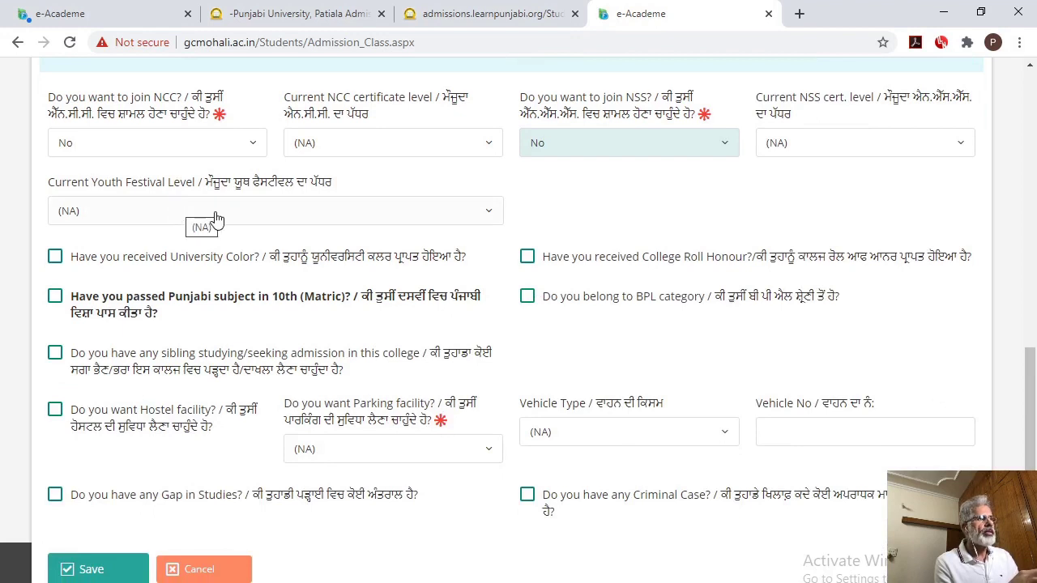
Step: Keep the youth festival level at (NA) and confirm passing Punjabi in 10th
{"action": "left_click", "coordinate": [484, 220]}
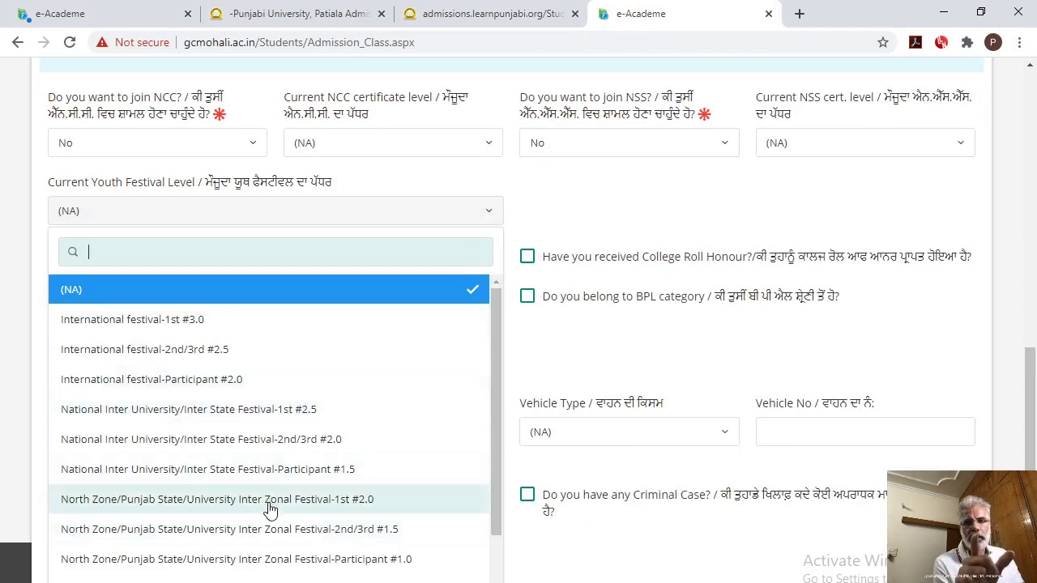
{"action": "left_click", "coordinate": [365, 215]}
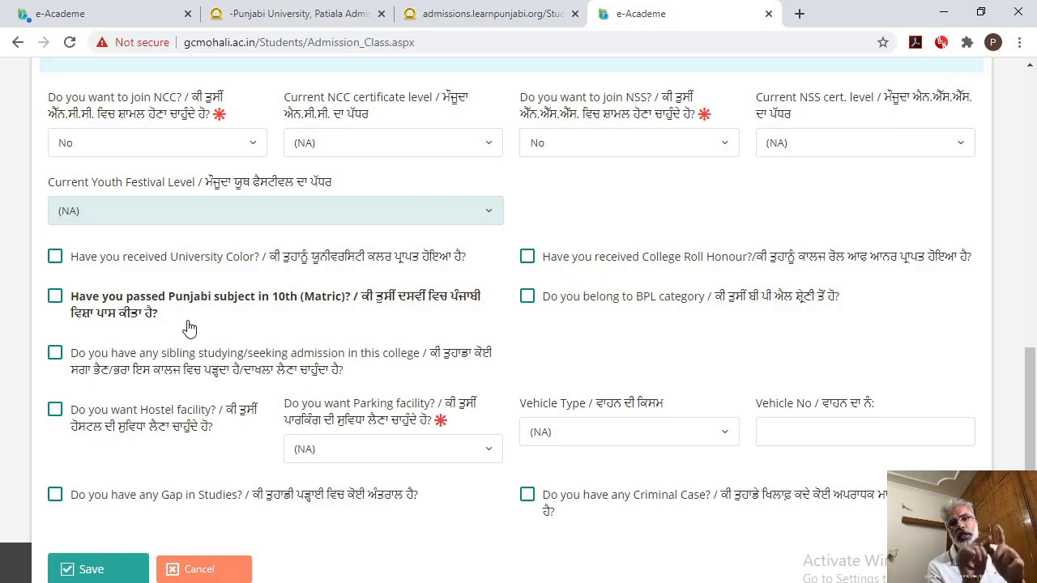
{"action": "left_click", "coordinate": [54, 297]}
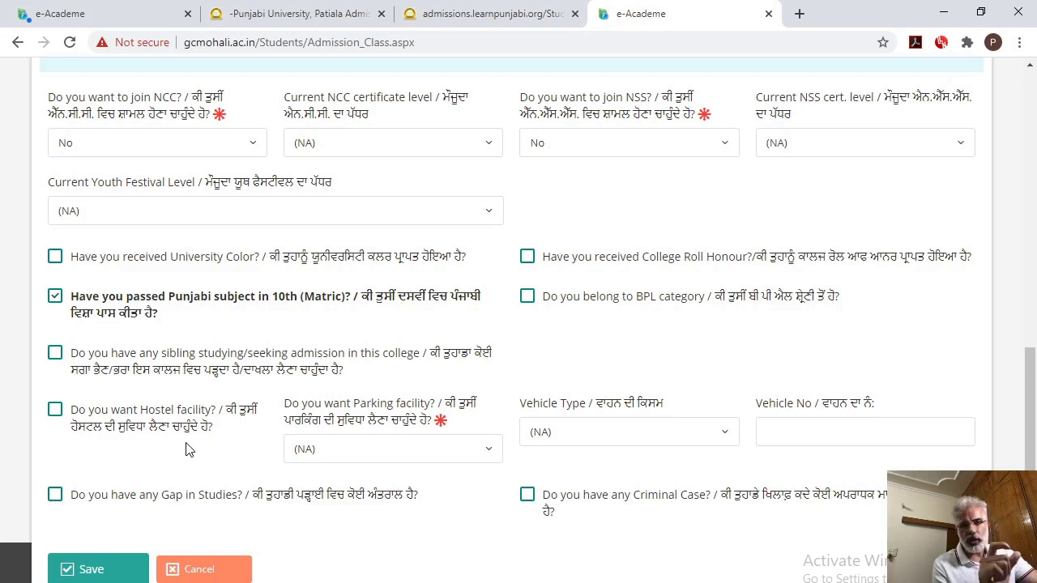
Step: Set the Parking facility answer to No after briefly trying Yes
{"action": "left_click", "coordinate": [487, 451]}
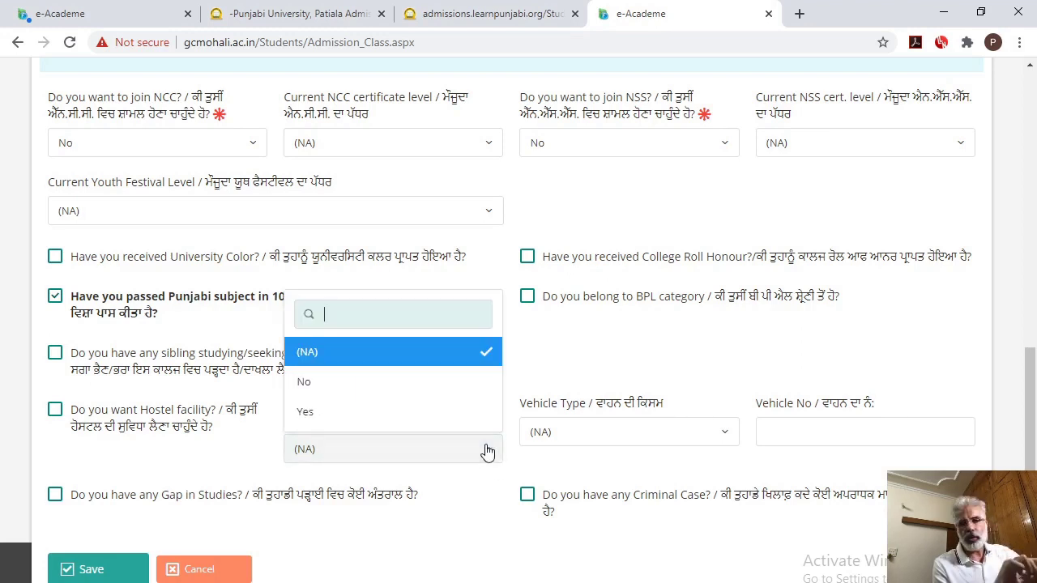
{"action": "left_click", "coordinate": [337, 385]}
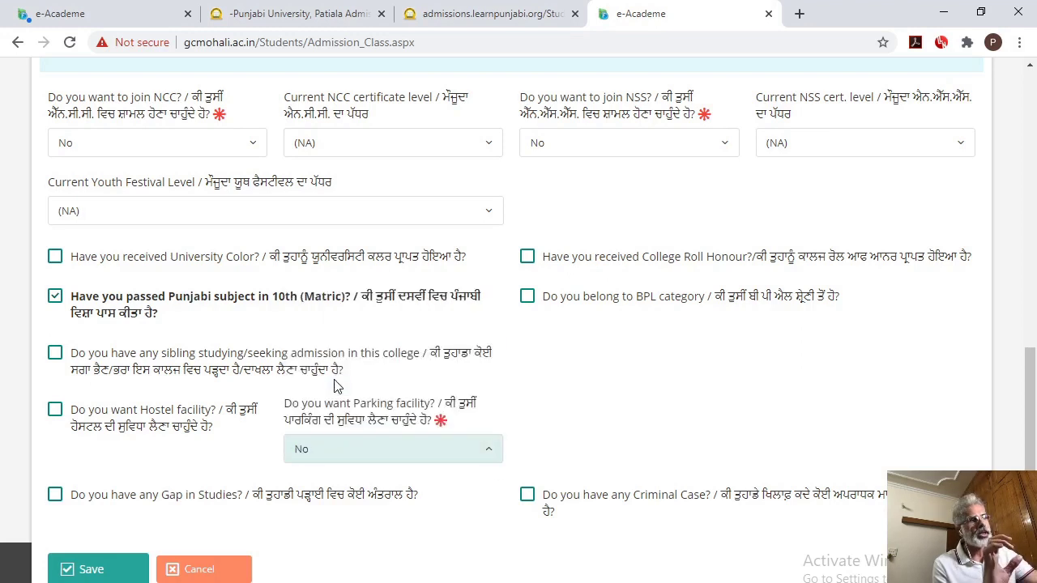
{"action": "left_click", "coordinate": [487, 452]}
{"action": "left_click", "coordinate": [378, 415]}
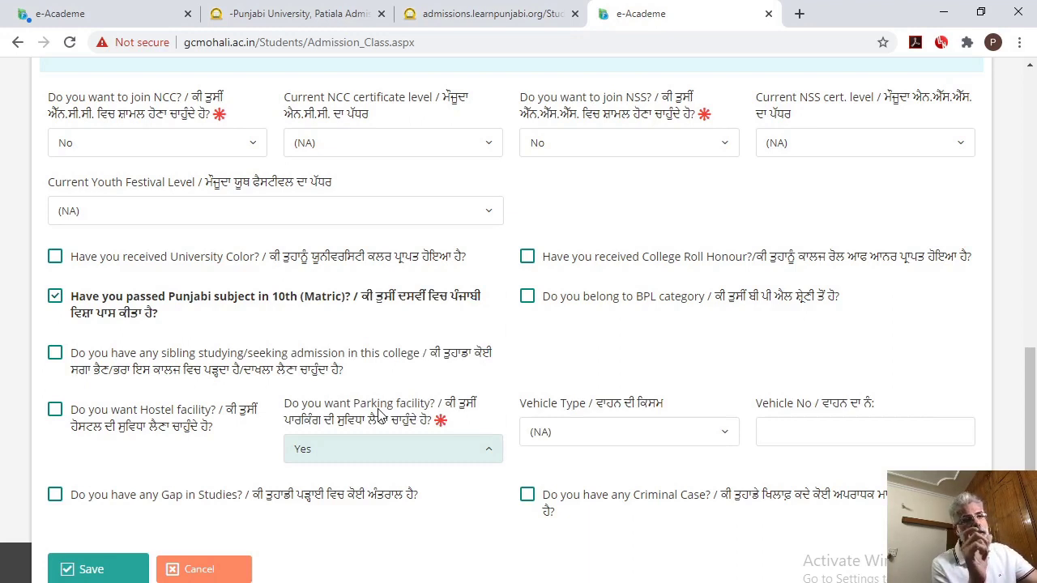
{"action": "left_click", "coordinate": [728, 435]}
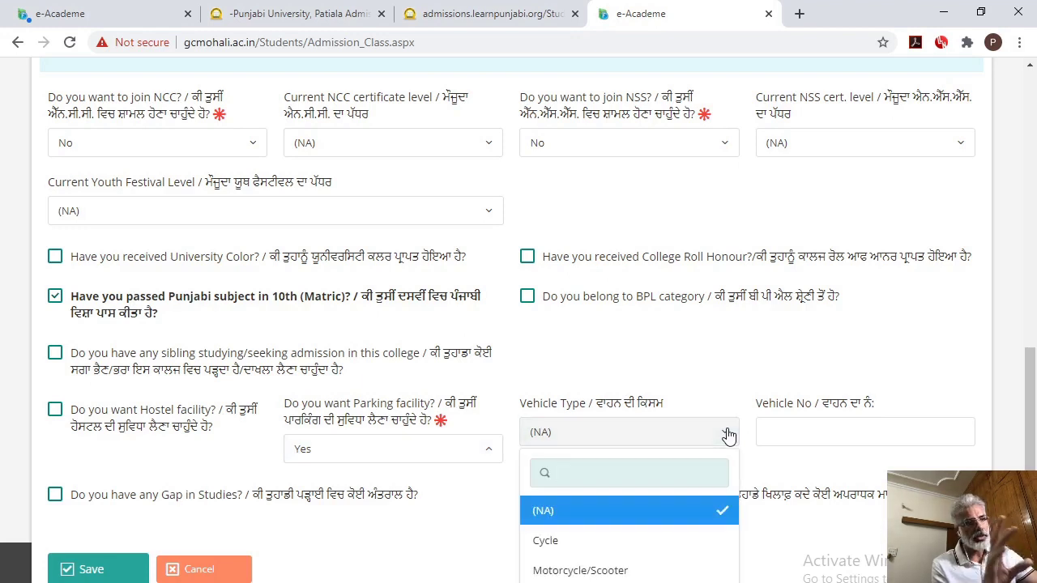
{"action": "left_click", "coordinate": [488, 451]}
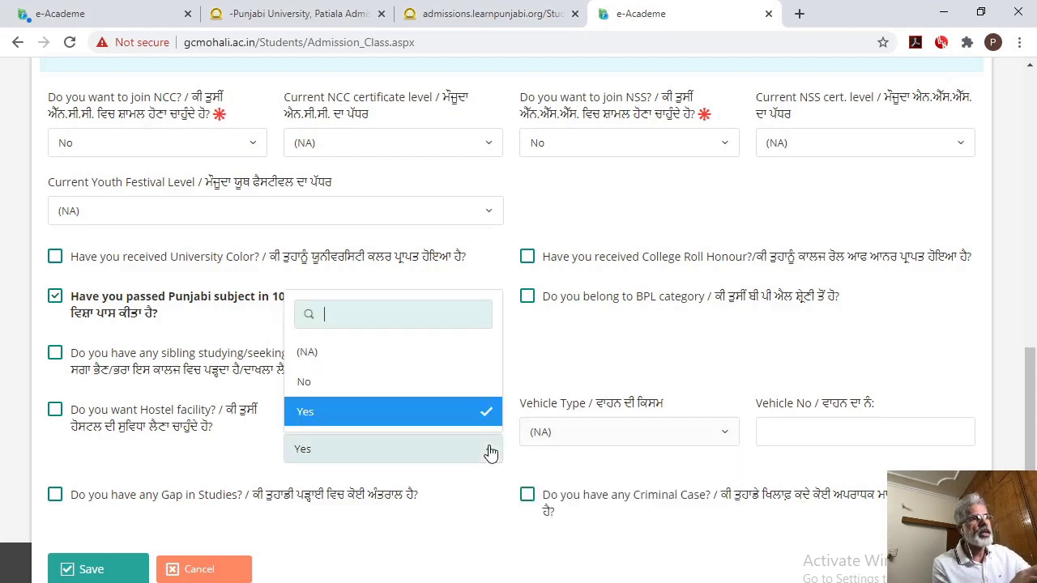
{"action": "left_click", "coordinate": [367, 384]}
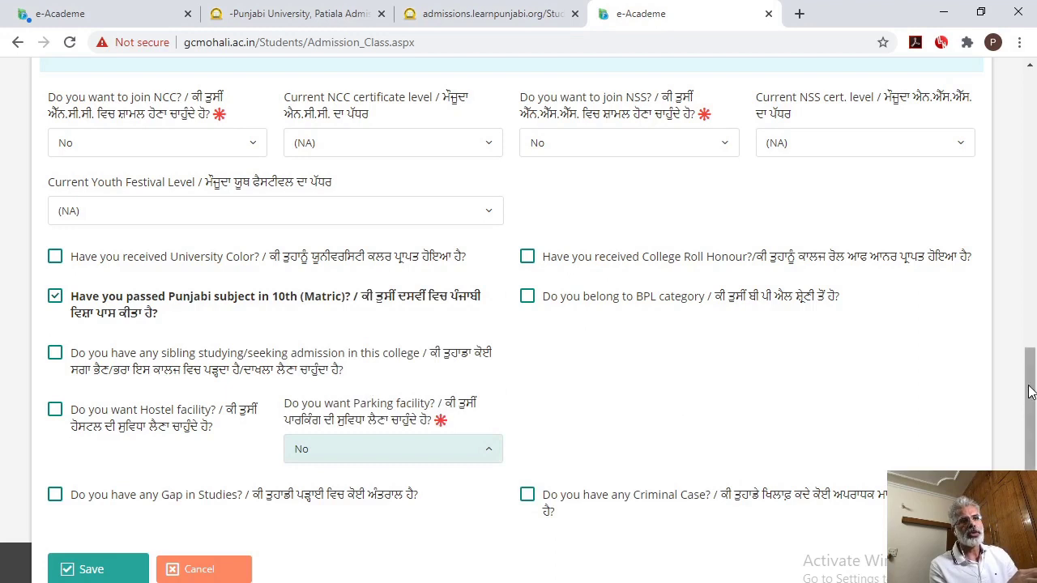
{"action": "scroll", "coordinate": [1029, 391], "scroll_direction": "down", "scroll_amount": 1}
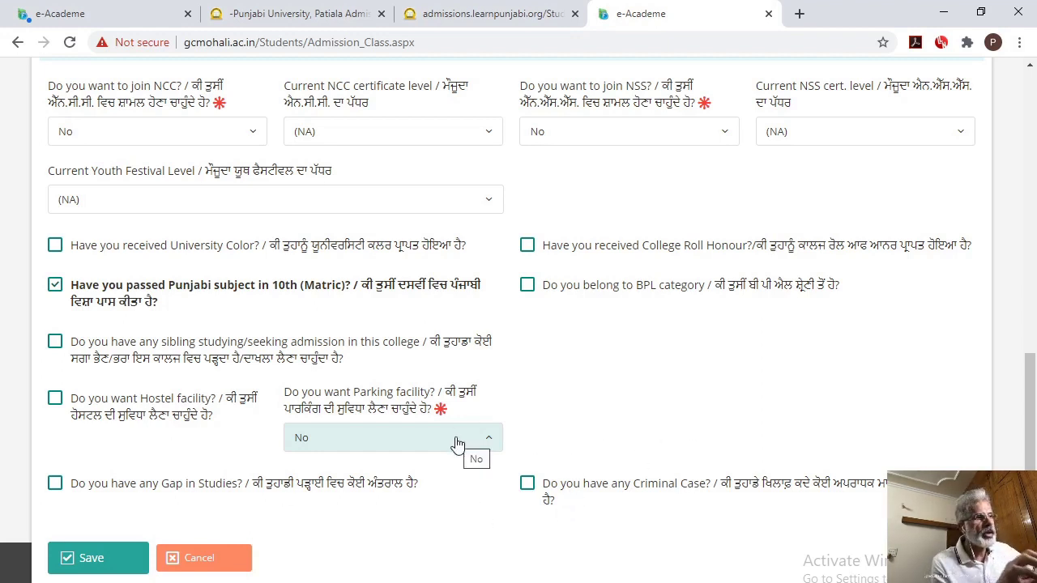
Step: Save the BA Sem-I admission class details and acknowledge the Record saved alert
{"action": "left_click", "coordinate": [94, 559]}
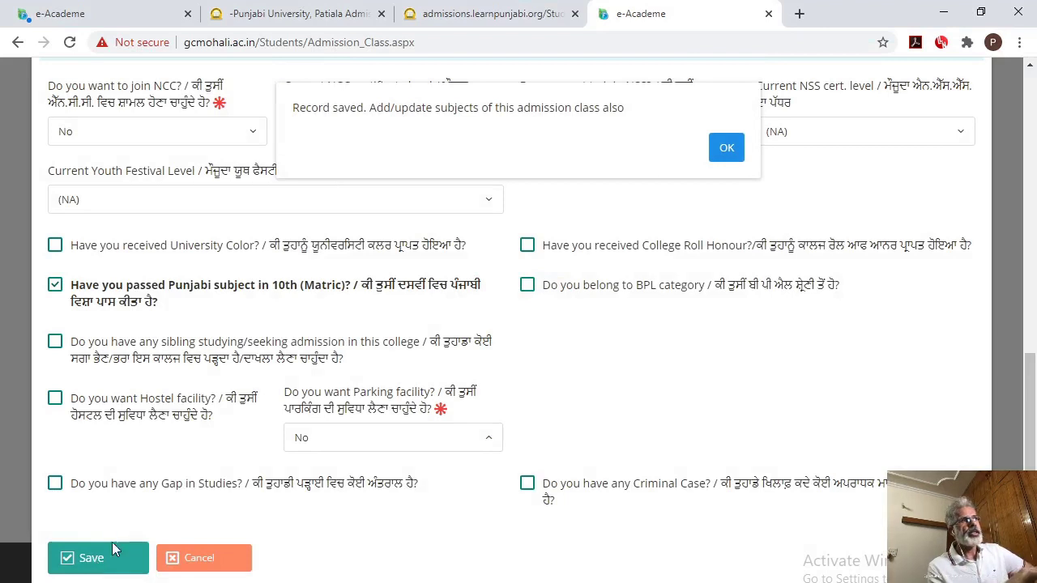
{"action": "left_click", "coordinate": [725, 151]}
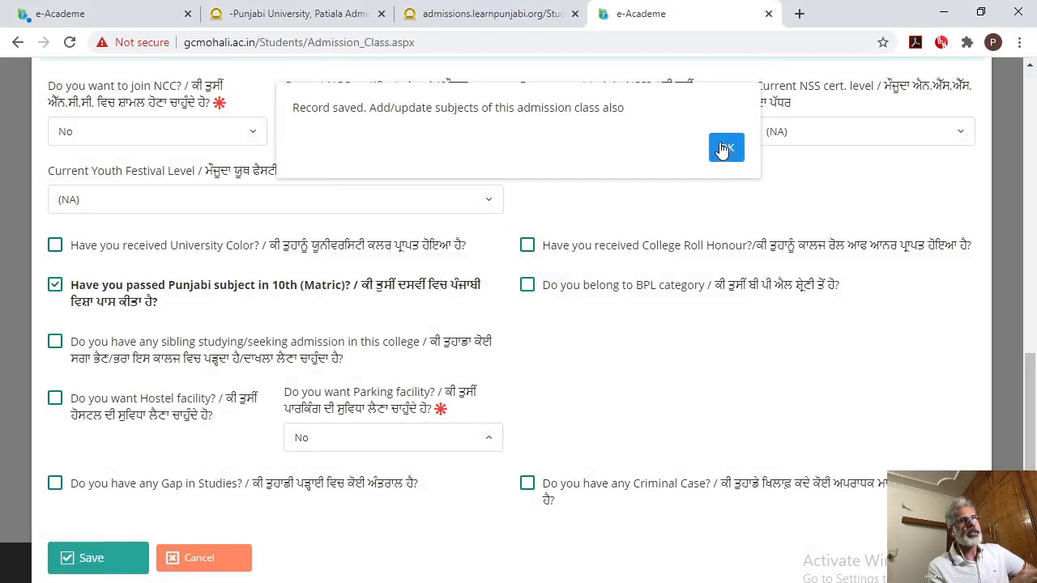
{"action": "left_click", "coordinate": [725, 149]}
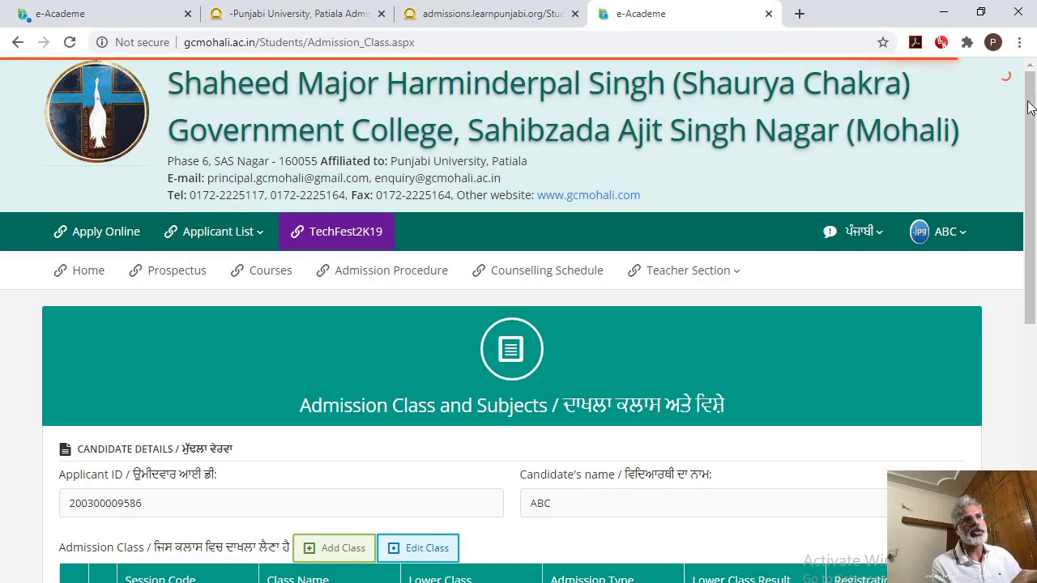
{"action": "left_click_drag", "start_coordinate": [1033, 162], "coordinate": [1035, 348]}
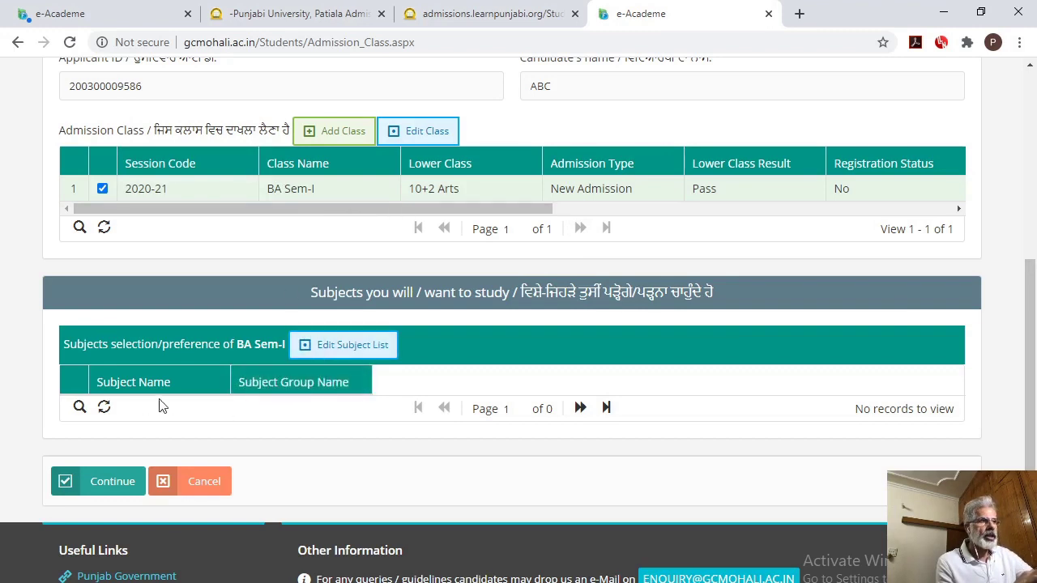
{"action": "left_click", "coordinate": [144, 382]}
{"action": "left_click_drag", "start_coordinate": [1032, 288], "coordinate": [1033, 328]}
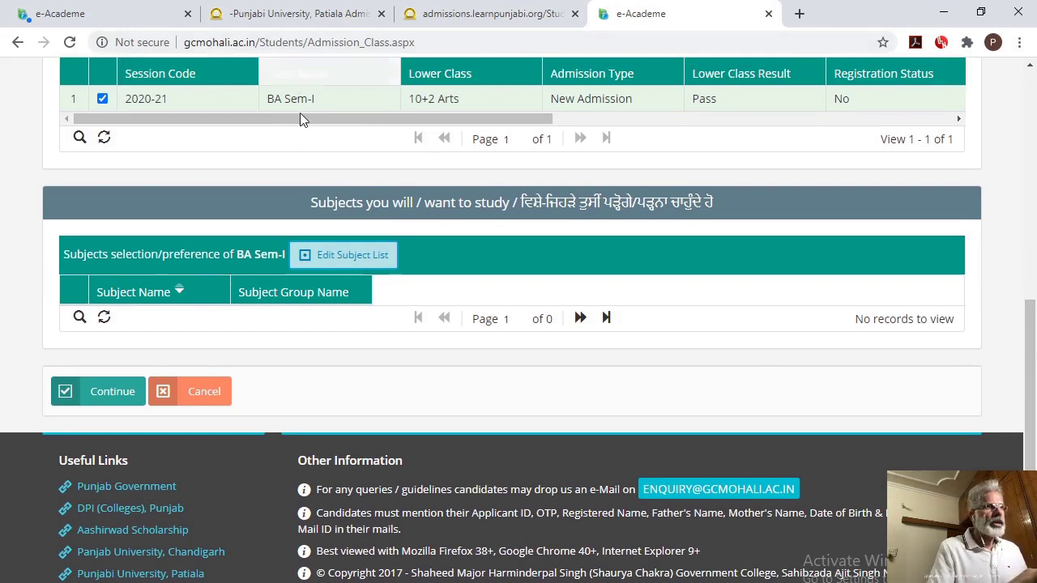
Step: In BA Sem-I's subject list, tick Punjabi, Sociology, History and Geography from their groups
{"action": "left_click", "coordinate": [338, 258]}
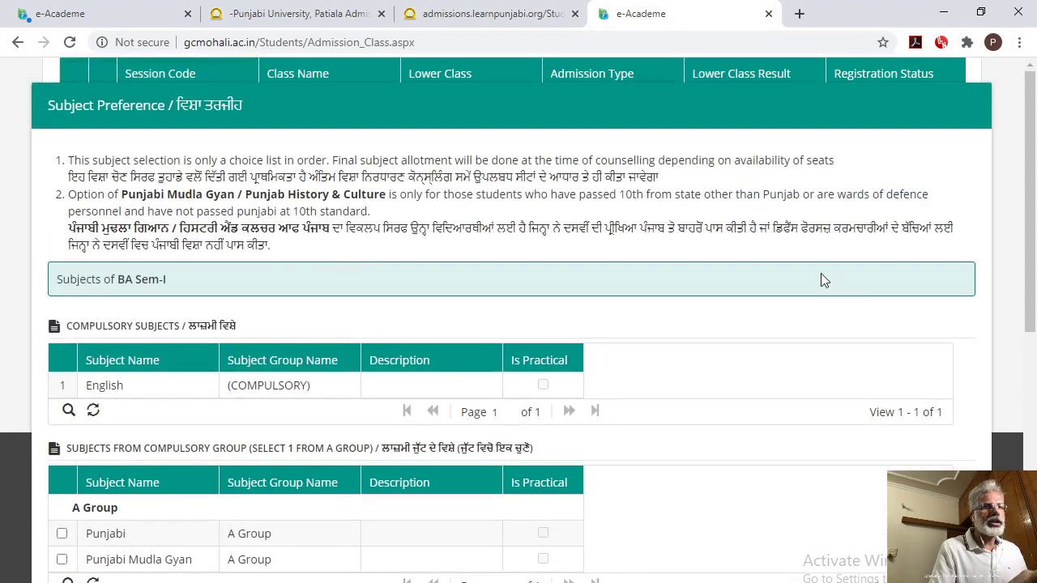
{"action": "left_click_drag", "start_coordinate": [1031, 280], "coordinate": [1033, 403]}
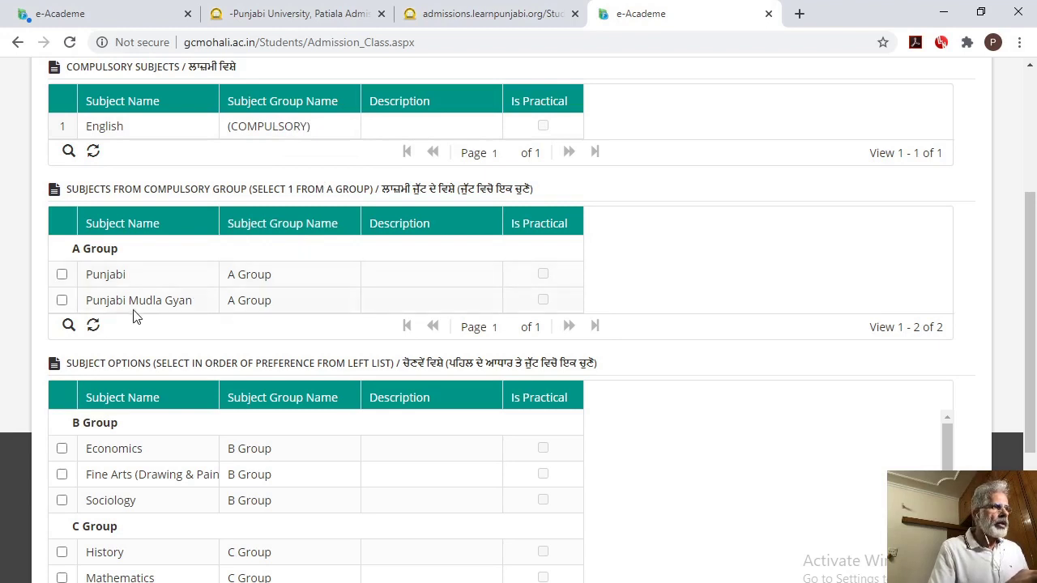
{"action": "left_click", "coordinate": [63, 275]}
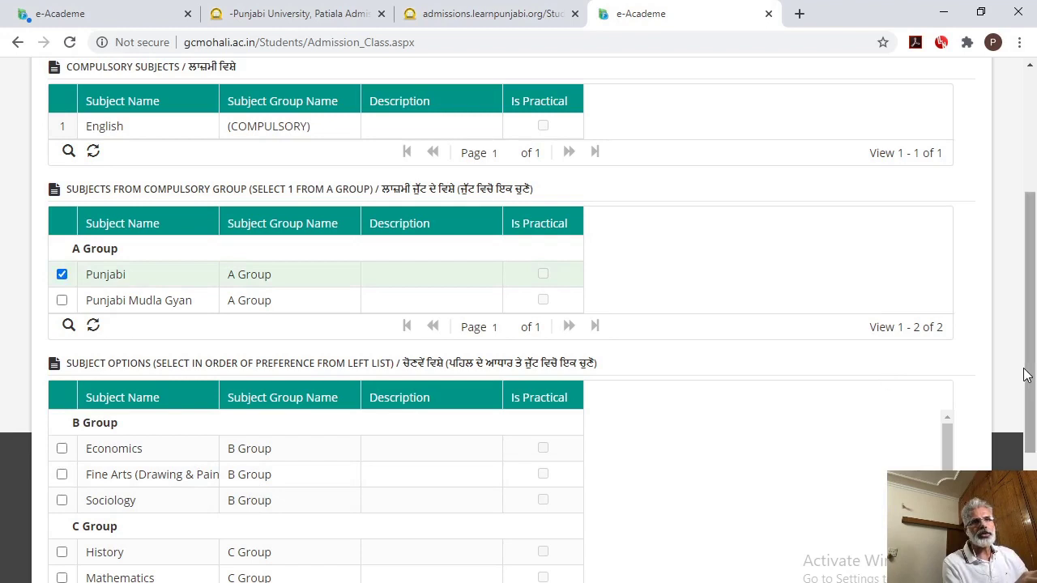
{"action": "left_click_drag", "start_coordinate": [1027, 371], "coordinate": [1027, 484]}
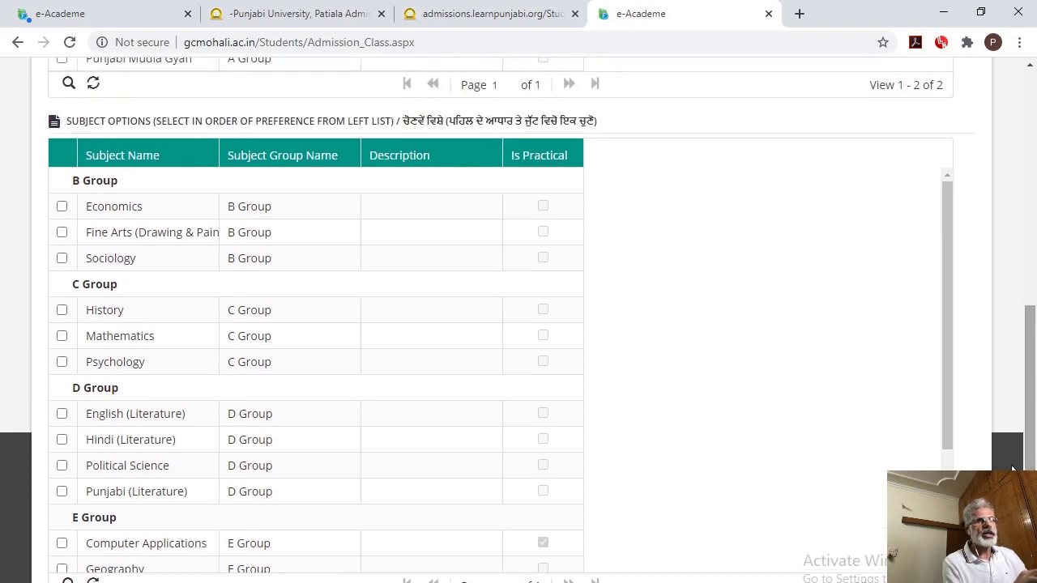
{"action": "left_click_drag", "start_coordinate": [946, 361], "coordinate": [954, 342]}
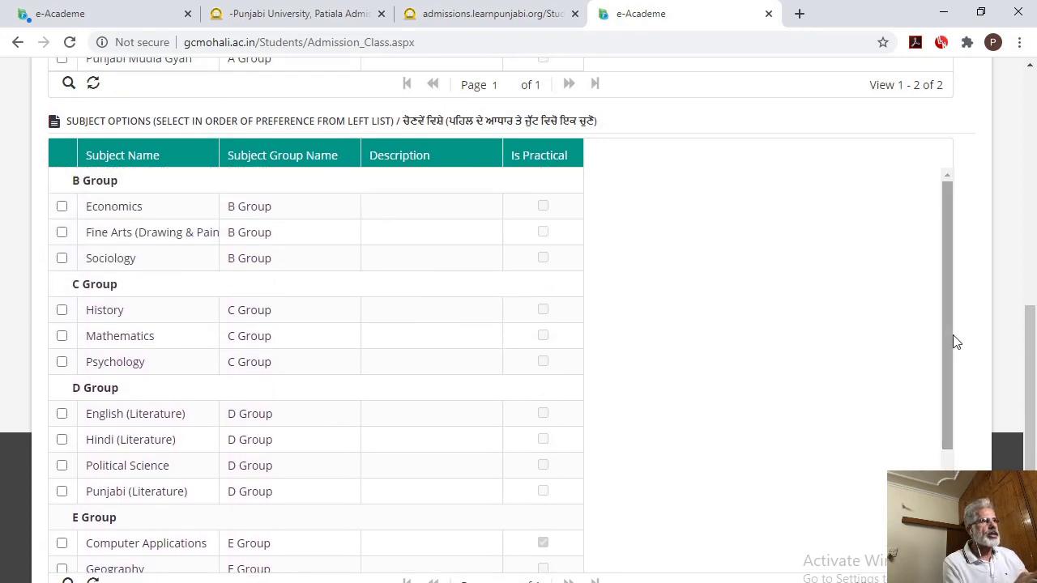
{"action": "left_click", "coordinate": [63, 258]}
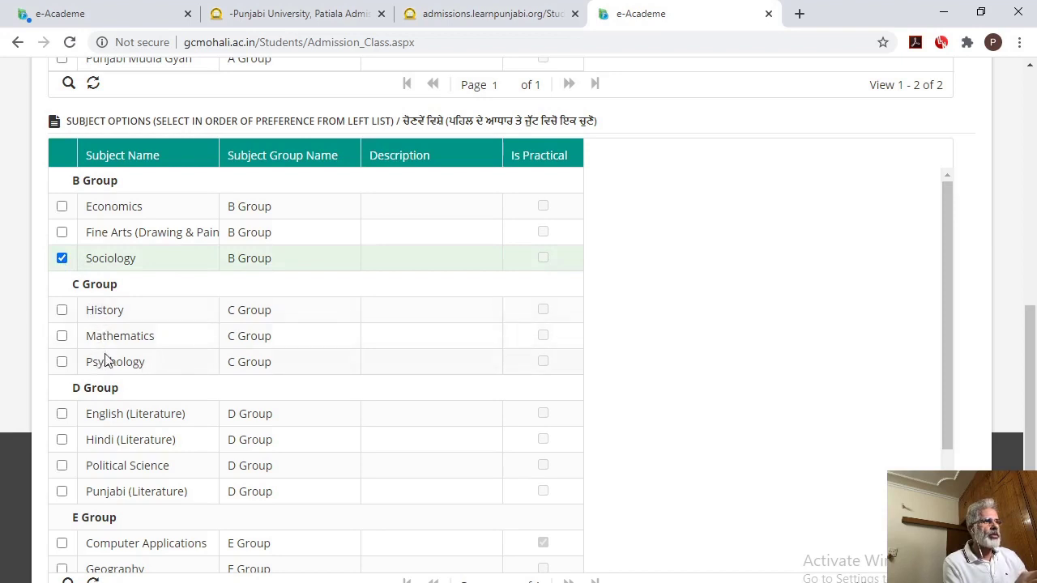
{"action": "left_click", "coordinate": [62, 311]}
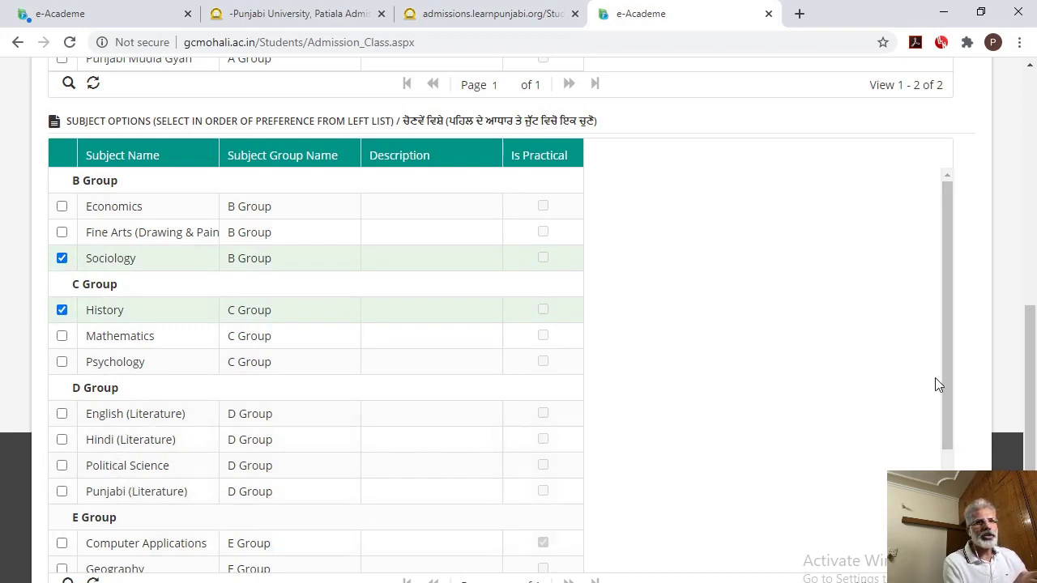
{"action": "left_click_drag", "start_coordinate": [946, 393], "coordinate": [945, 506]}
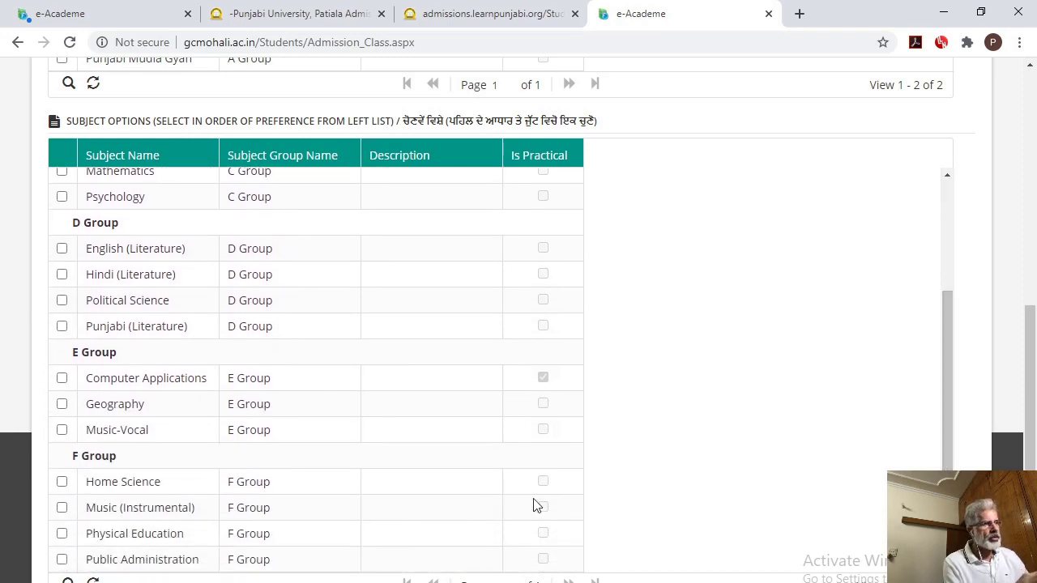
{"action": "left_click", "coordinate": [62, 403]}
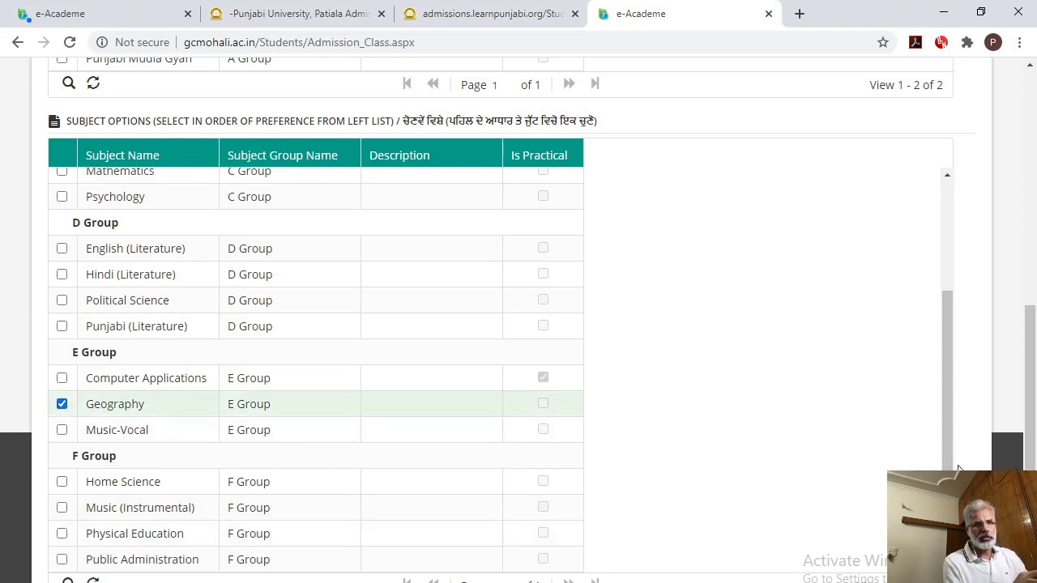
{"action": "scroll", "coordinate": [1020, 451], "scroll_direction": "down", "scroll_amount": 1}
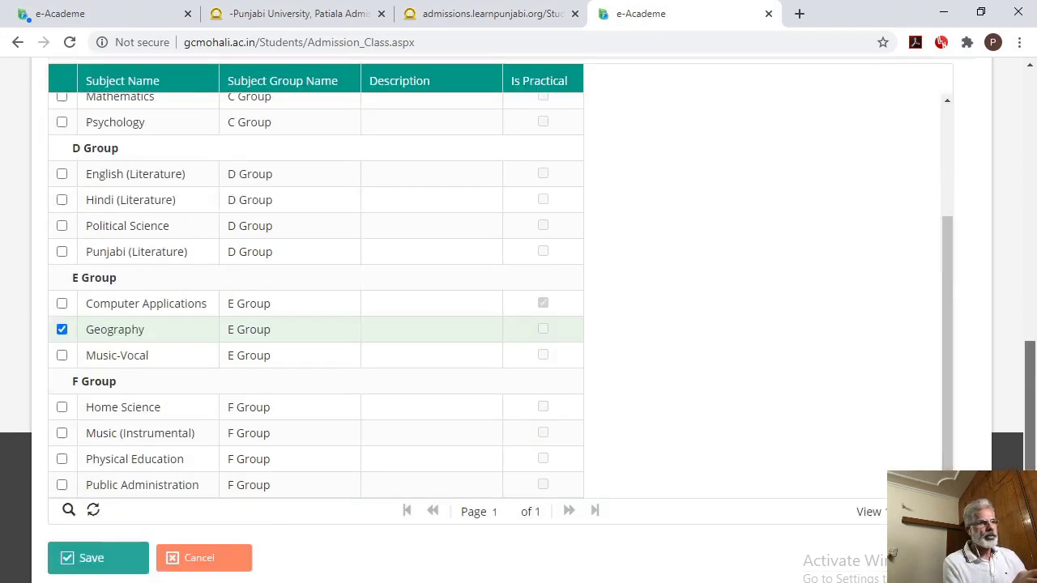
Step: Save the subject preferences and proceed to the next step without adding another class
{"action": "left_click", "coordinate": [104, 558]}
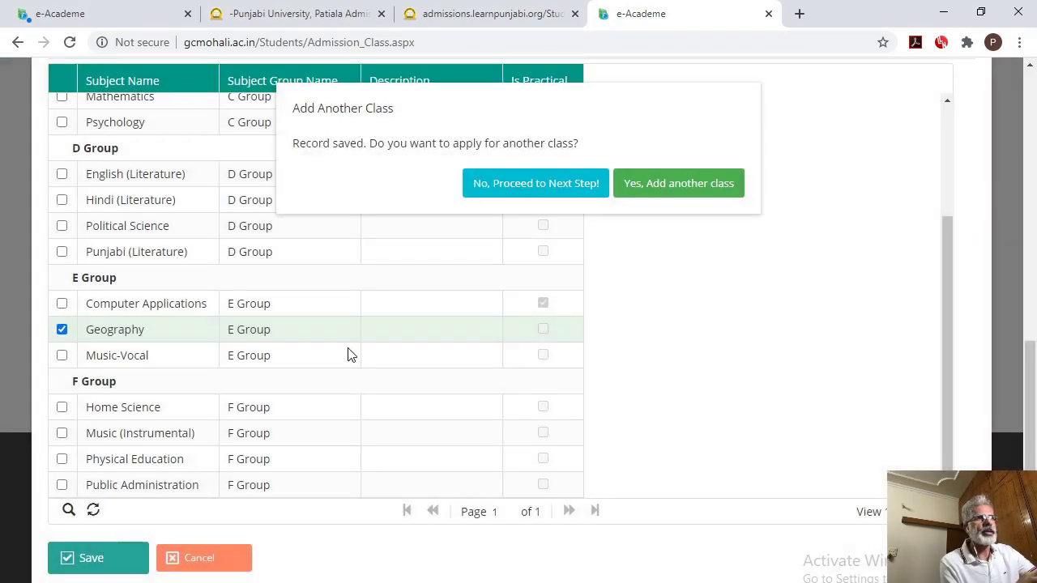
{"action": "left_click", "coordinate": [570, 186]}
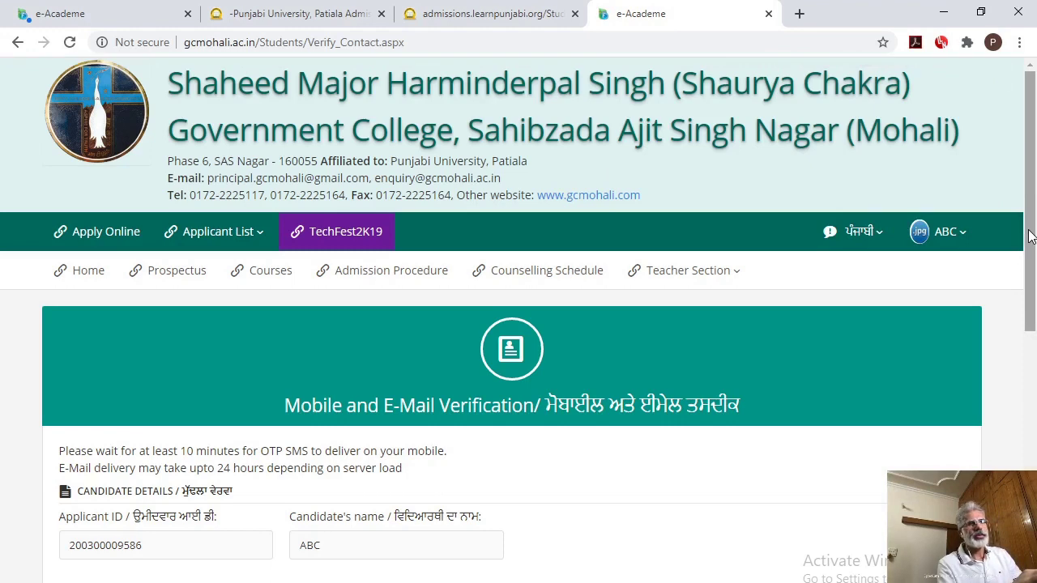
{"action": "mouse_move", "coordinate": [1031, 235]}
{"action": "left_mouse_down"}
{"action": "mouse_move", "coordinate": [1033, 306]}
{"action": "mouse_move", "coordinate": [1034, 242]}
{"action": "left_mouse_up"}
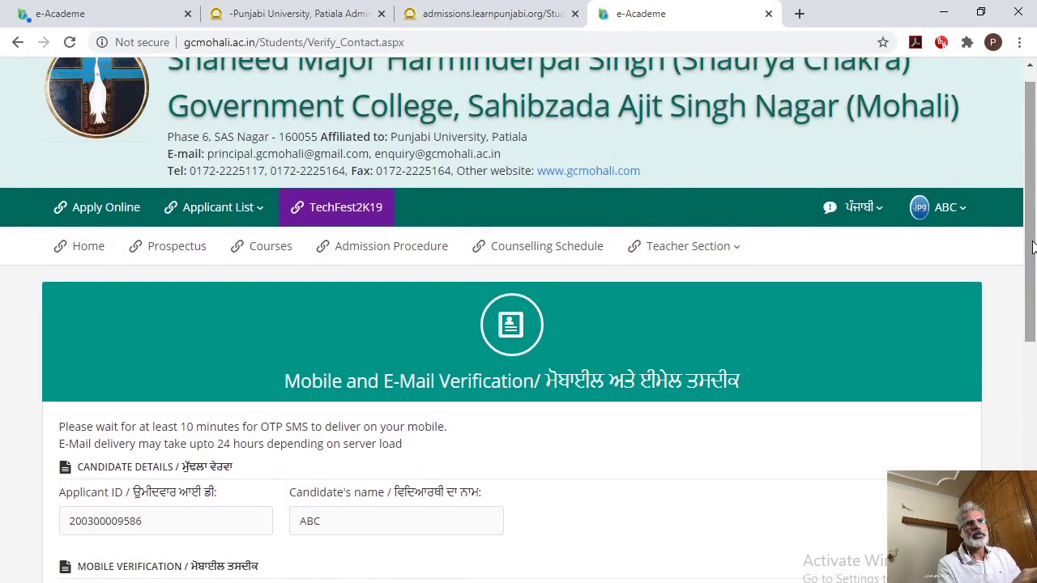
Step: From My Dashboard, open Add / Edit Admission Class Subject / Preference to review BA Sem-I's five subjects
{"action": "left_click", "coordinate": [965, 213]}
{"action": "left_click", "coordinate": [909, 249]}
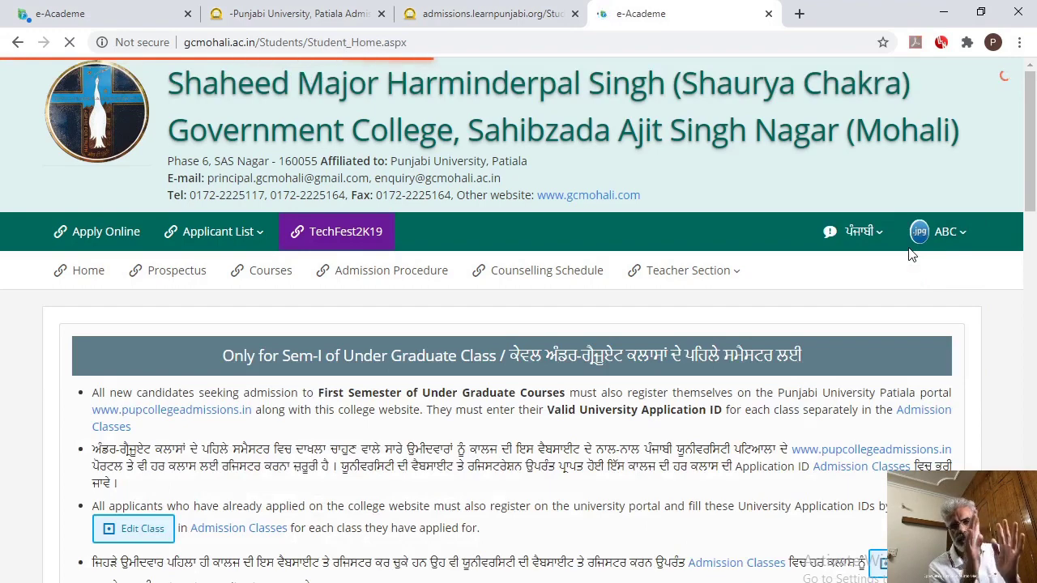
{"action": "left_click_drag", "start_coordinate": [1030, 156], "coordinate": [1035, 455]}
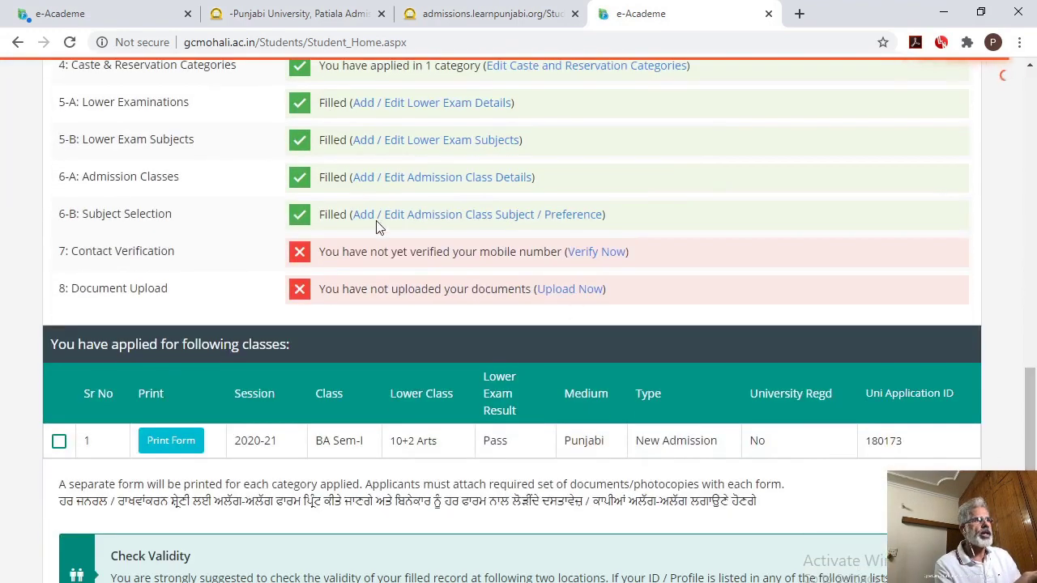
{"action": "left_click", "coordinate": [437, 217]}
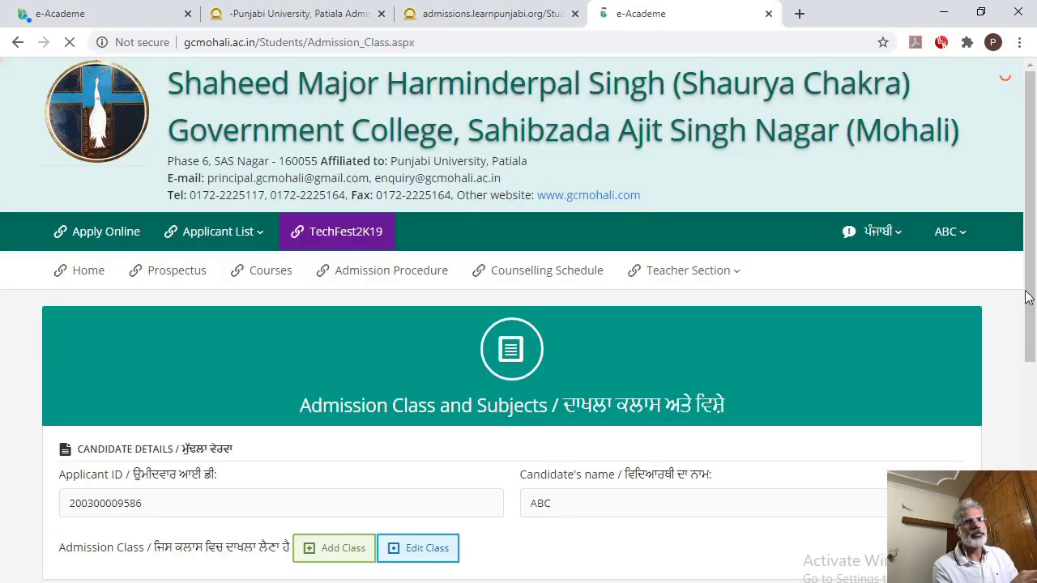
{"action": "left_click_drag", "start_coordinate": [1034, 334], "coordinate": [1035, 545]}
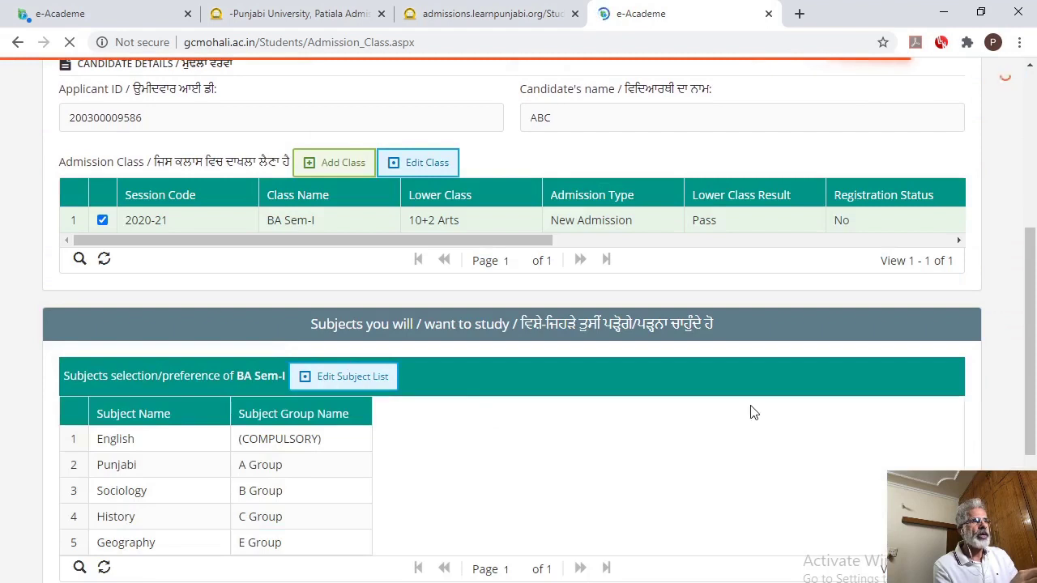
{"action": "left_click_drag", "start_coordinate": [1034, 287], "coordinate": [1034, 371]}
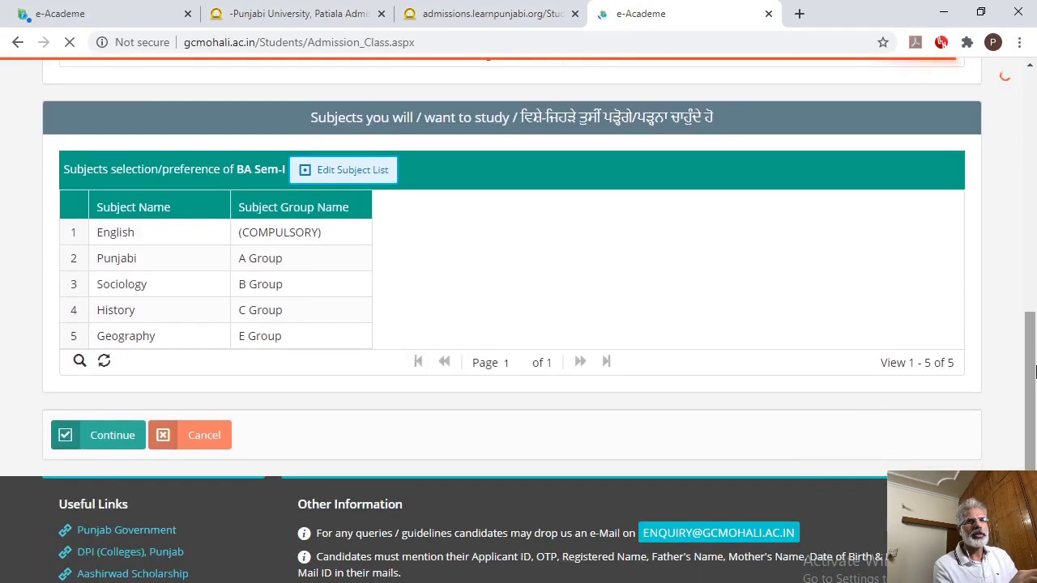
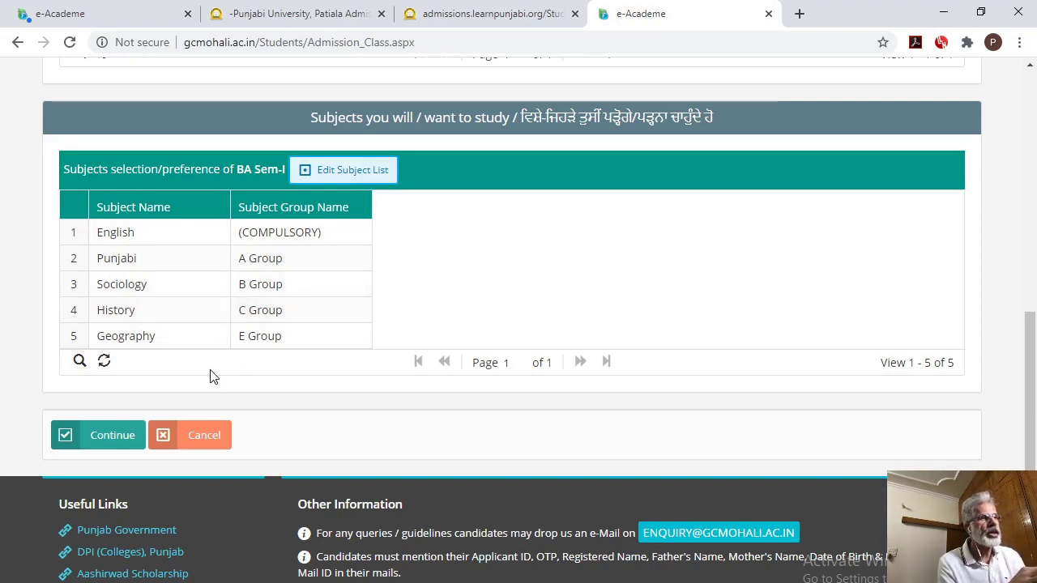
Step: Go to My Dashboard and open 'Verify Now' on status step 7 for mobile and e-mail verification
{"action": "left_click", "coordinate": [184, 438]}
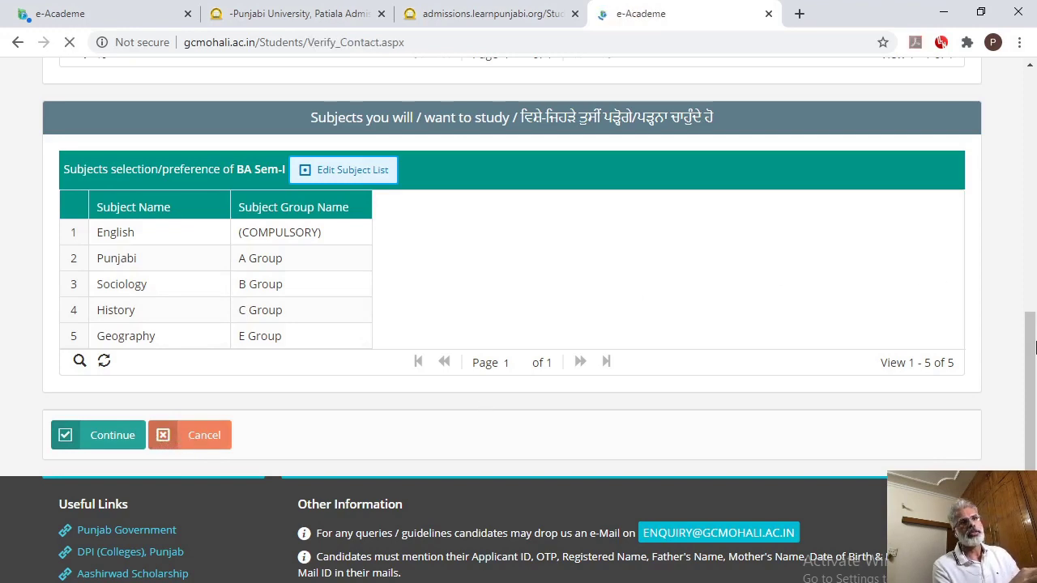
{"action": "left_click_drag", "start_coordinate": [1033, 354], "coordinate": [1029, 134]}
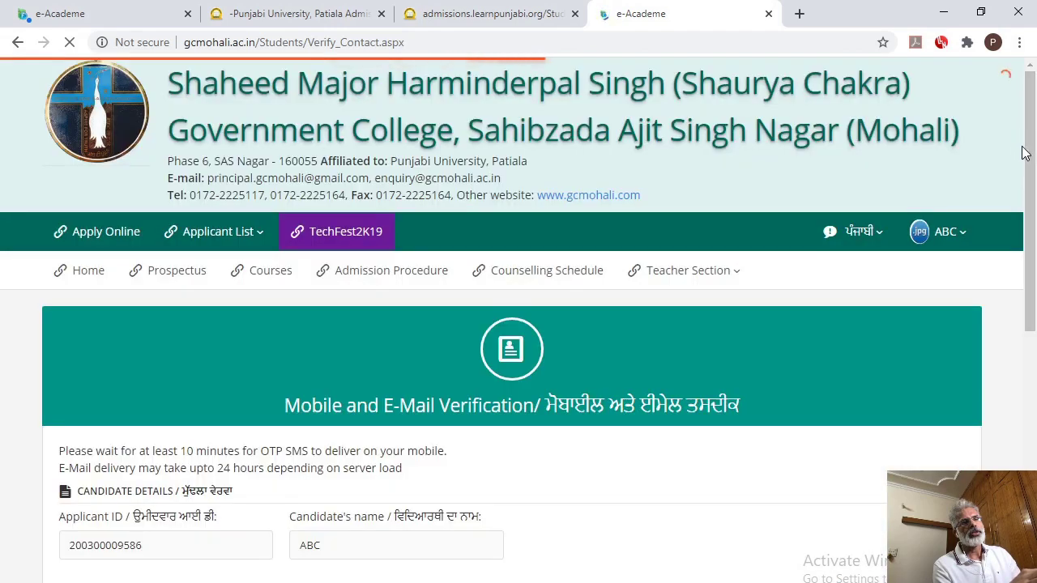
{"action": "left_click", "coordinate": [940, 232]}
{"action": "left_click", "coordinate": [922, 275]}
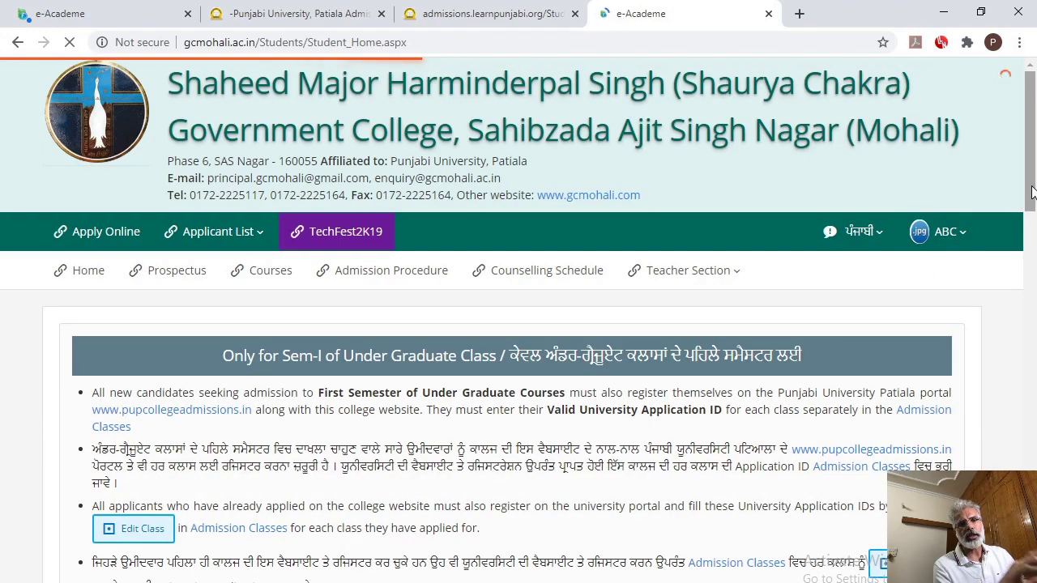
{"action": "scroll", "coordinate": [1034, 394], "scroll_direction": "down", "scroll_amount": 7}
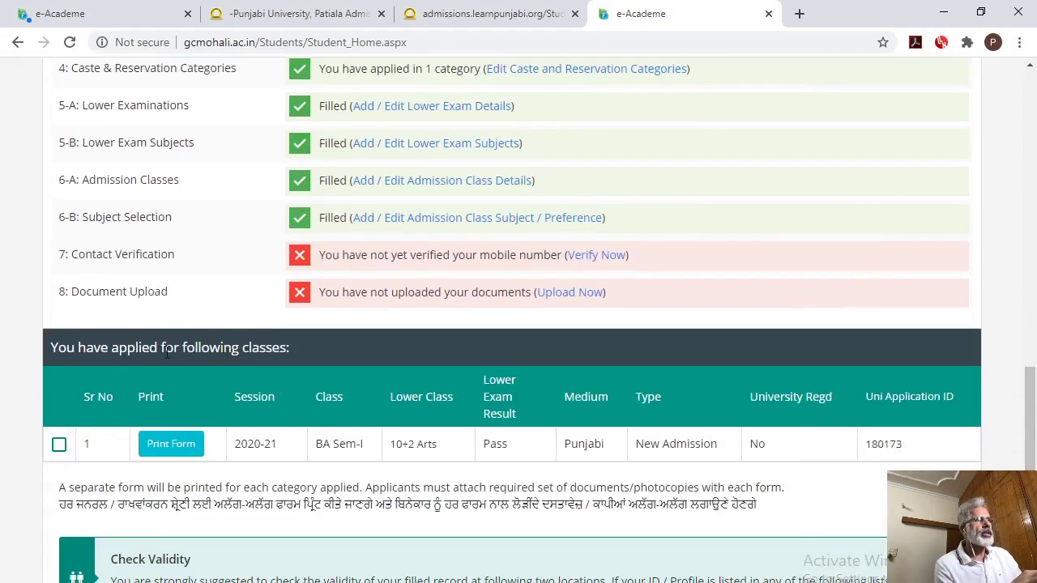
{"action": "left_click", "coordinate": [590, 257]}
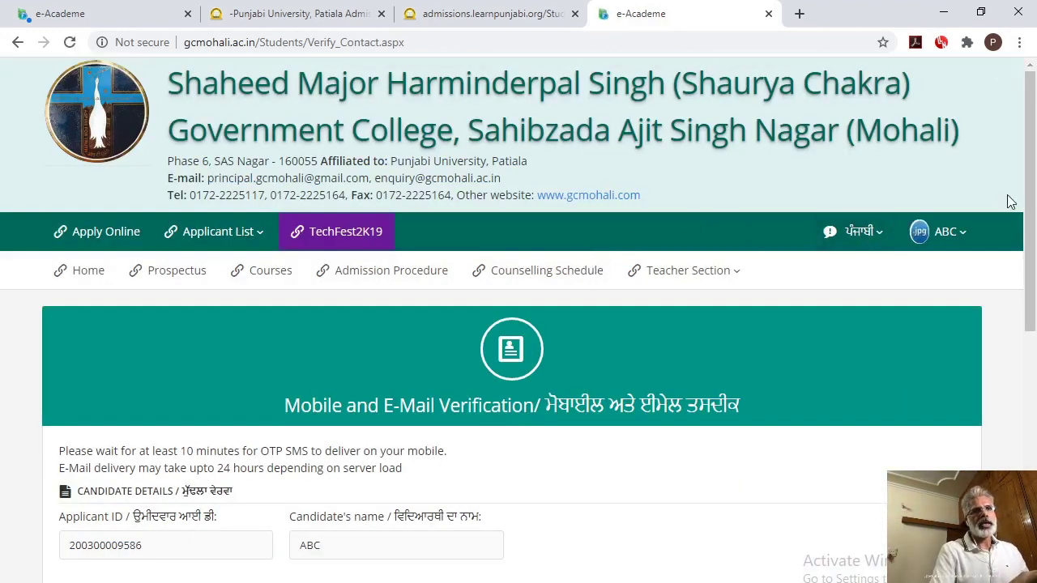
Step: Resend the mobile OTP, enter the received code, and verify the mobile number
{"action": "left_click_drag", "start_coordinate": [1032, 198], "coordinate": [1032, 386]}
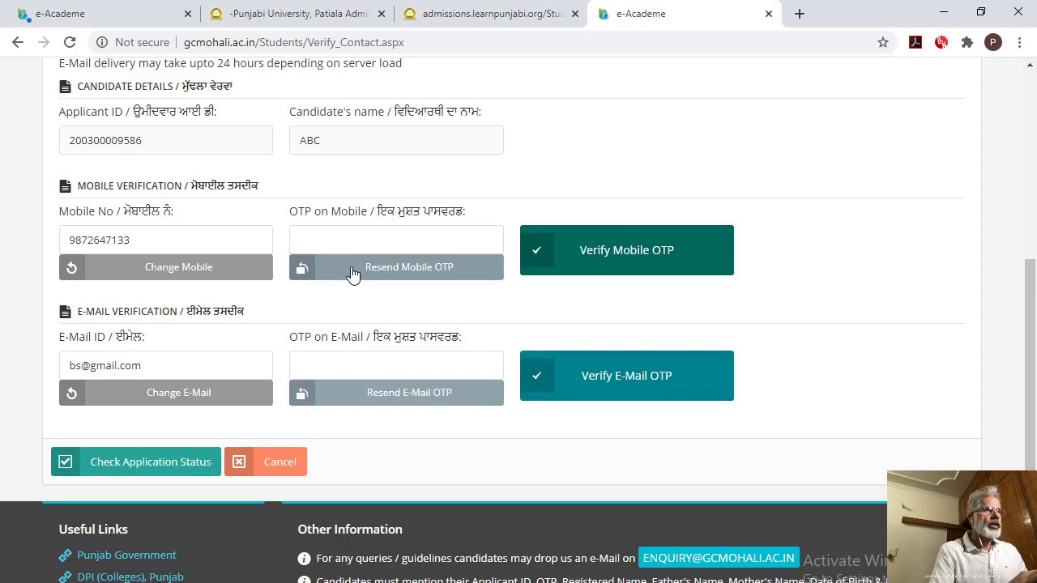
{"action": "left_click", "coordinate": [351, 271]}
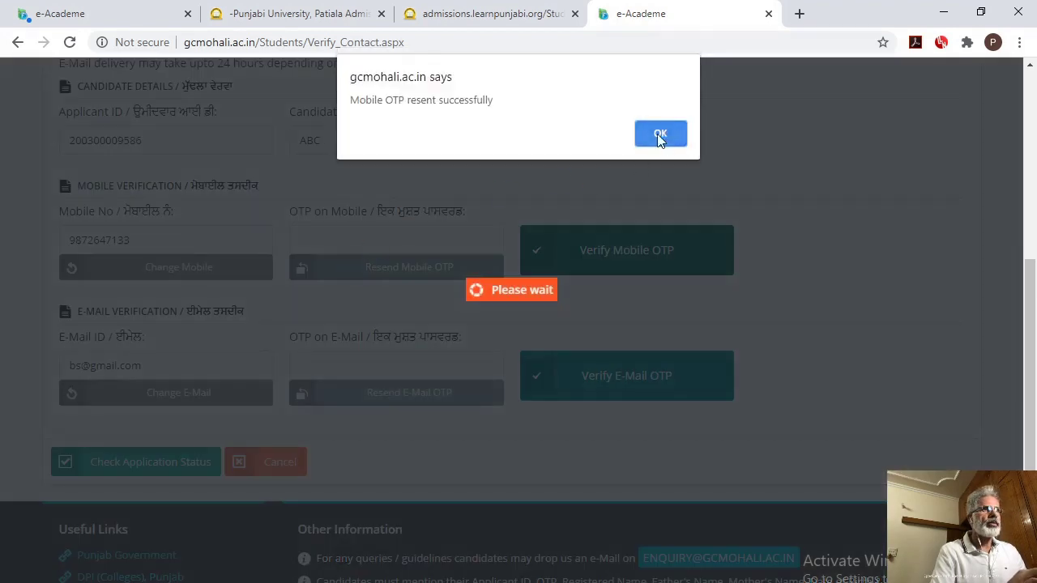
{"action": "left_click", "coordinate": [657, 134]}
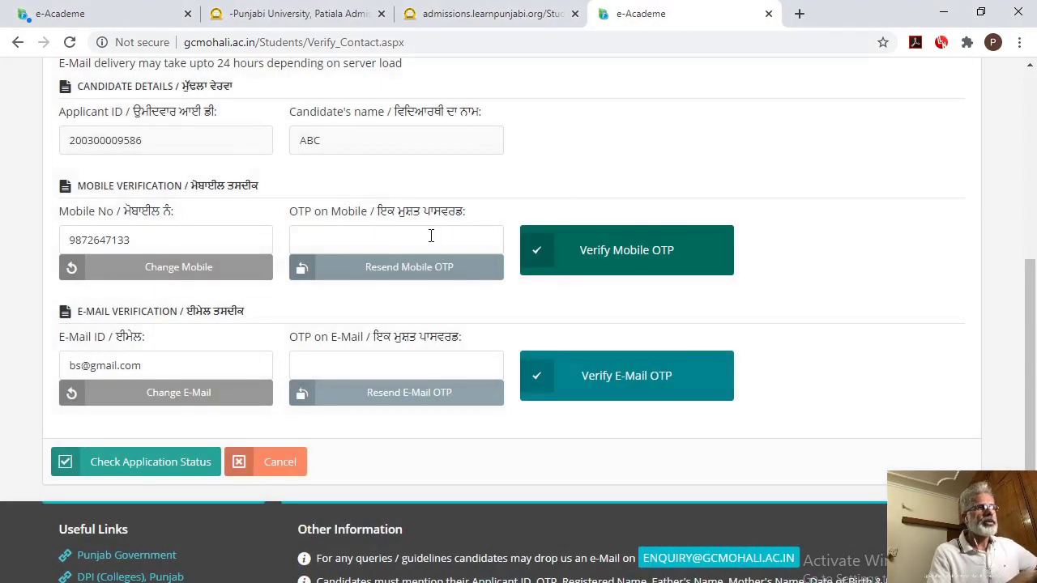
{"action": "left_click", "coordinate": [423, 241]}
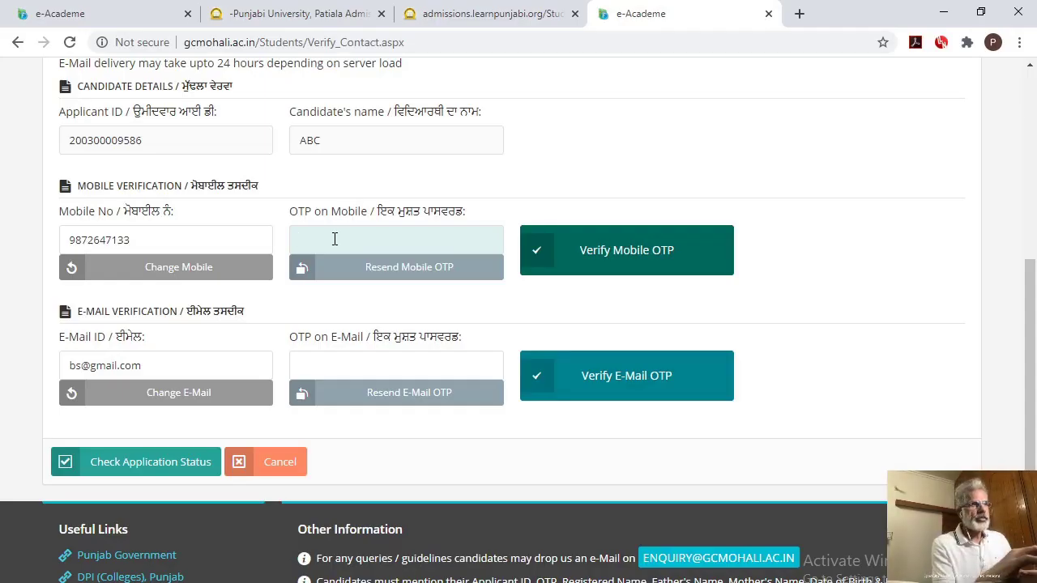
{"action": "left_click", "coordinate": [334, 239]}
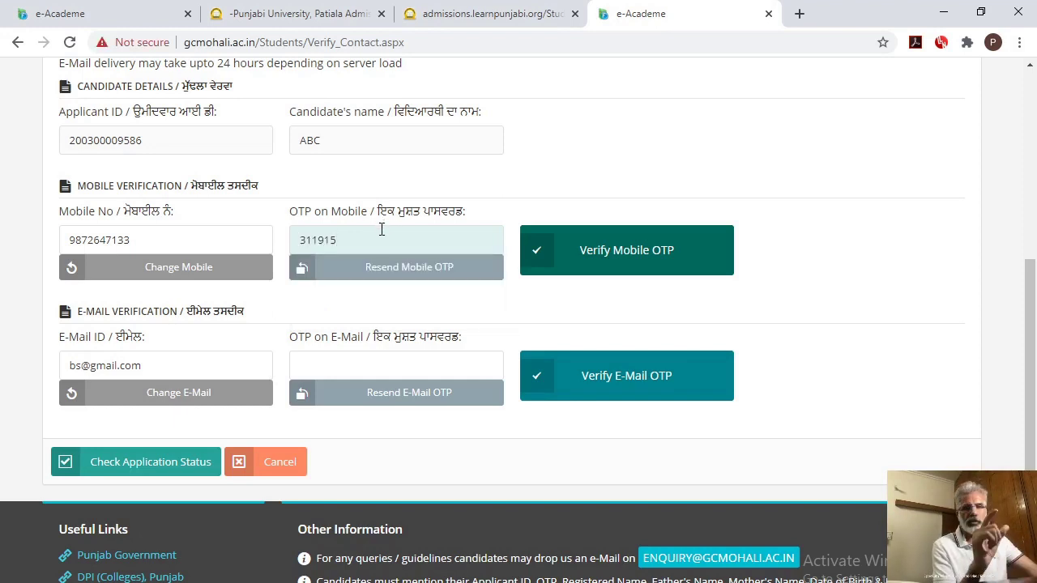
{"action": "left_click", "coordinate": [576, 243]}
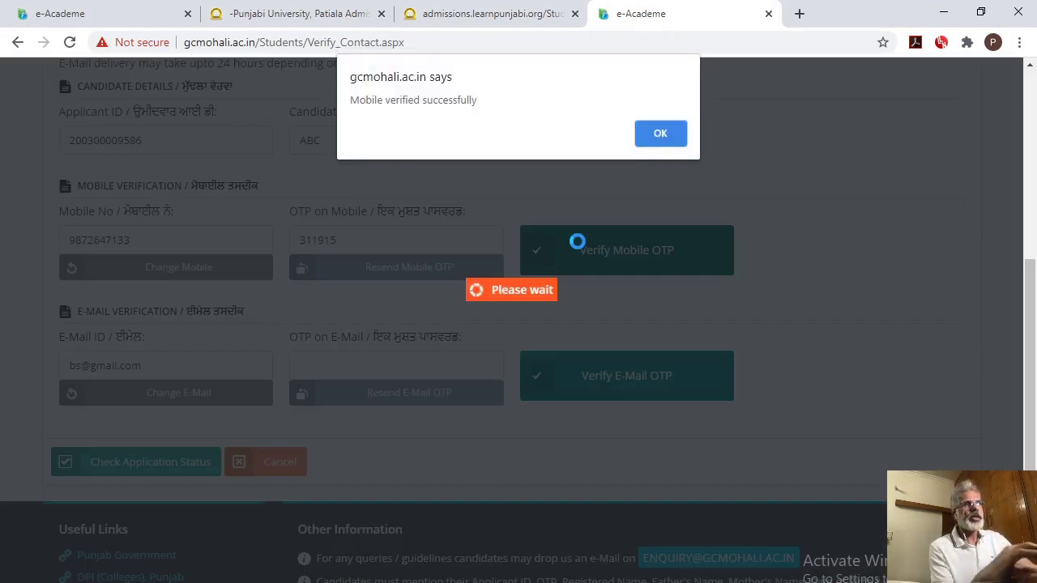
{"action": "left_click", "coordinate": [663, 133]}
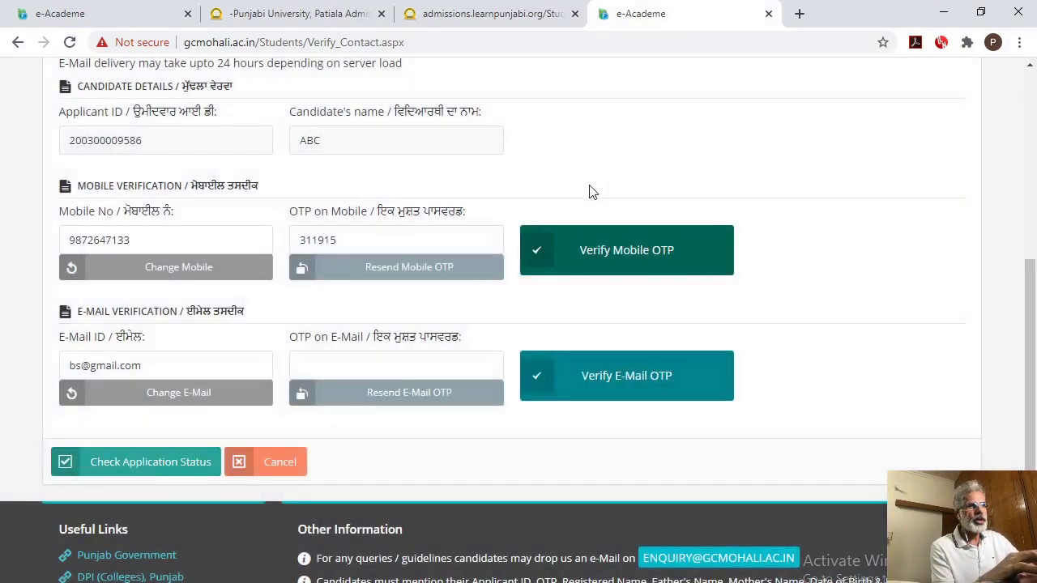
Step: Try the same code as the e-mail OTP, clear it after rejection, and check application status
{"action": "left_click", "coordinate": [355, 365]}
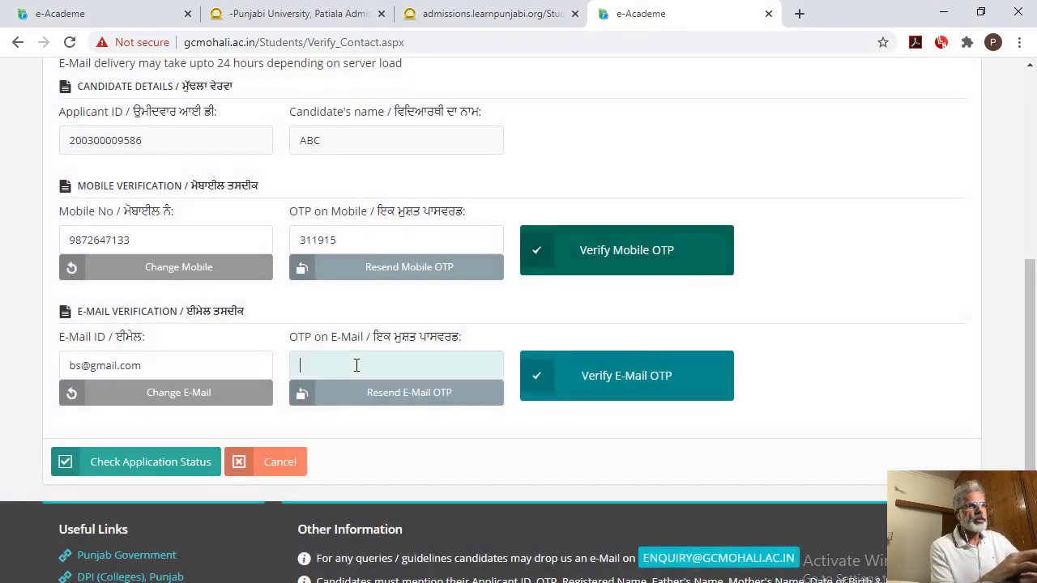
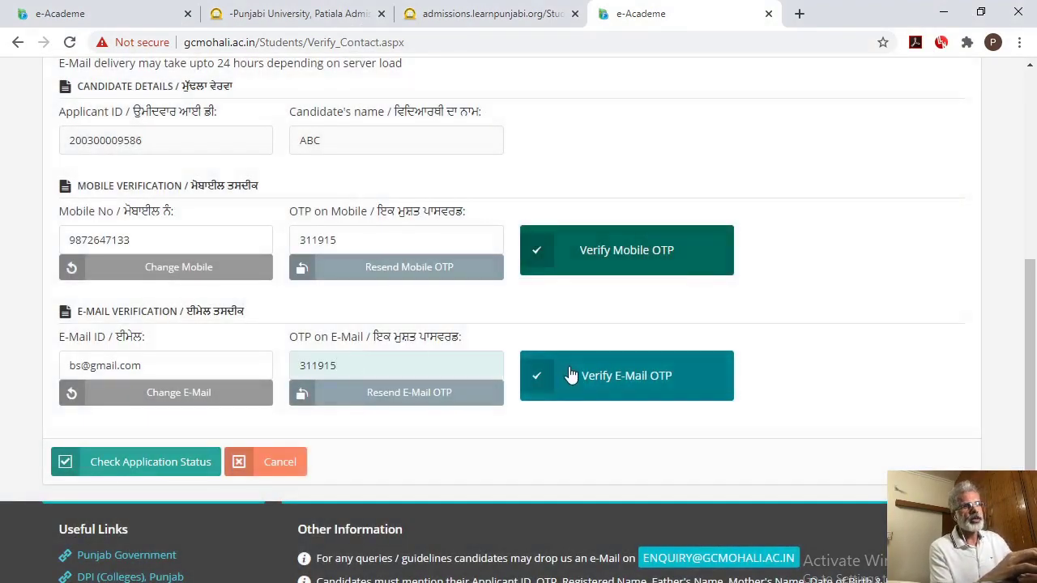
{"action": "left_click", "coordinate": [566, 371]}
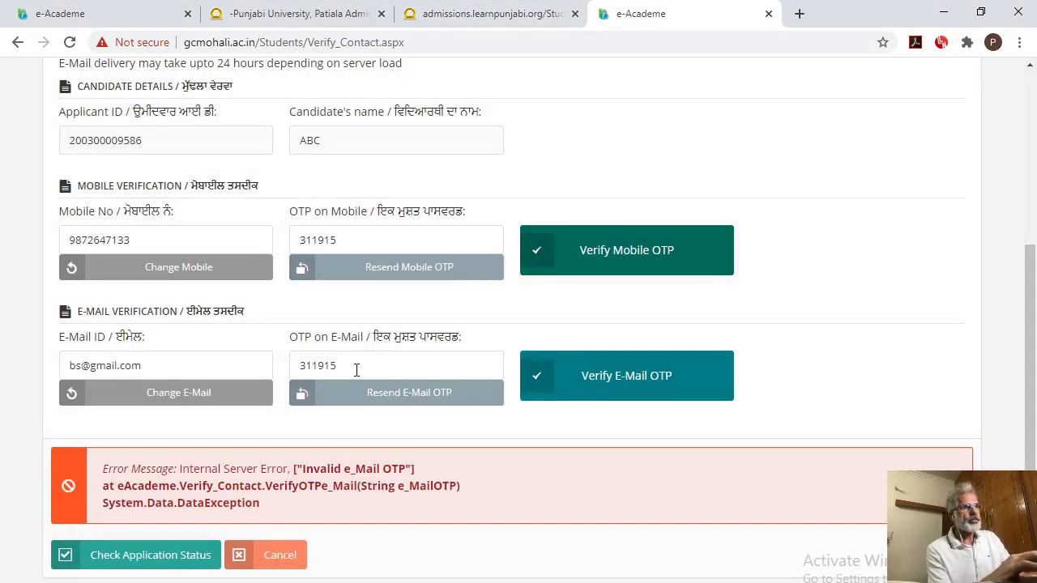
{"action": "left_click", "coordinate": [356, 370]}
{"action": "key", "text": "BackSpace"}
{"action": "key", "text": "BackSpace"}
{"action": "key", "text": "BackSpace"}
{"action": "key", "text": "BackSpace"}
{"action": "key", "text": "BackSpace"}
{"action": "key", "text": "BackSpace"}
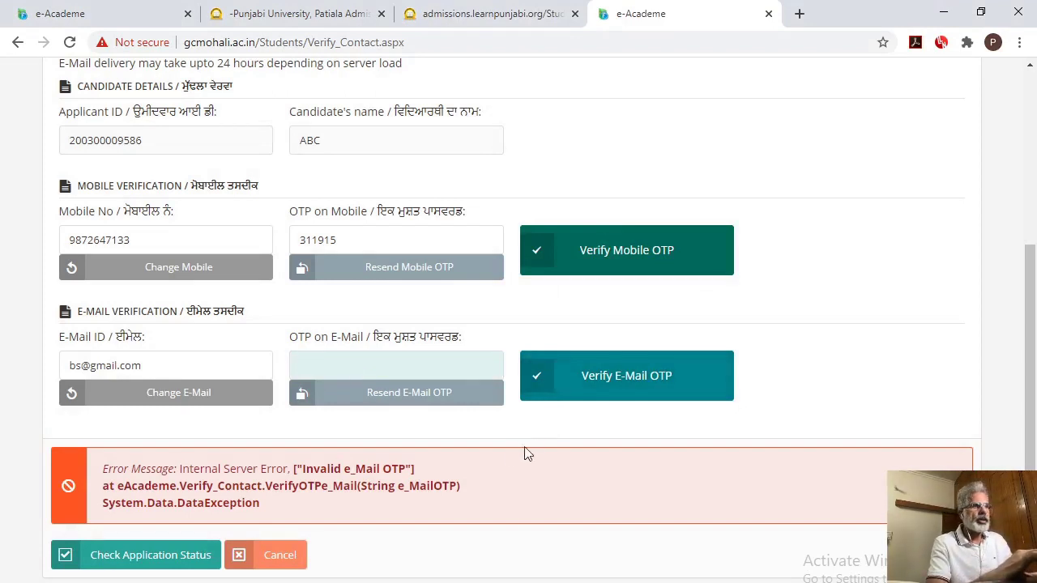
{"action": "left_click", "coordinate": [166, 563]}
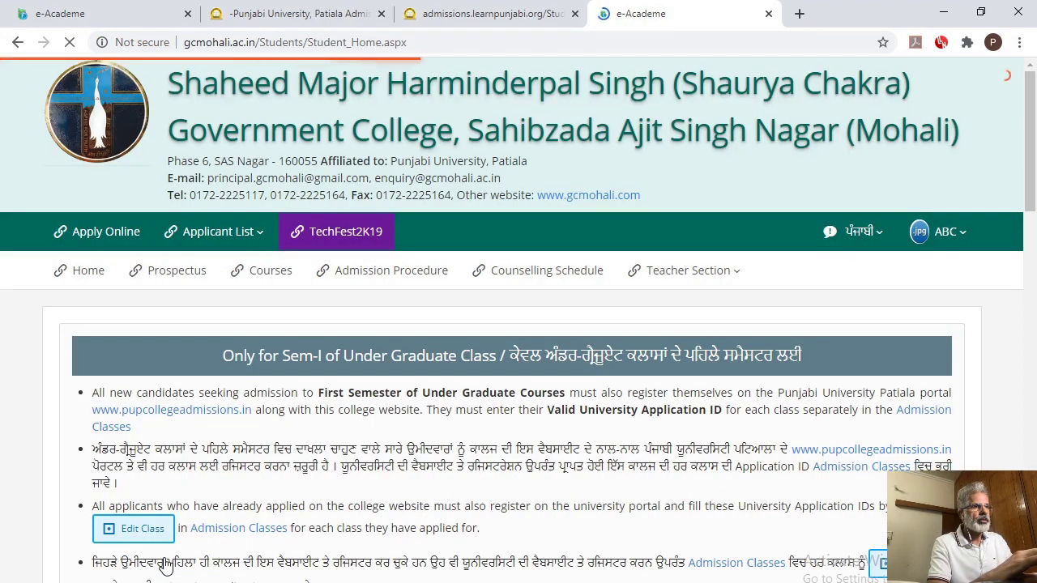
Step: Confirm step 7 Contact Verification is green, then open 'Upload Now' on step 8
{"action": "left_click_drag", "start_coordinate": [1030, 174], "coordinate": [1034, 433]}
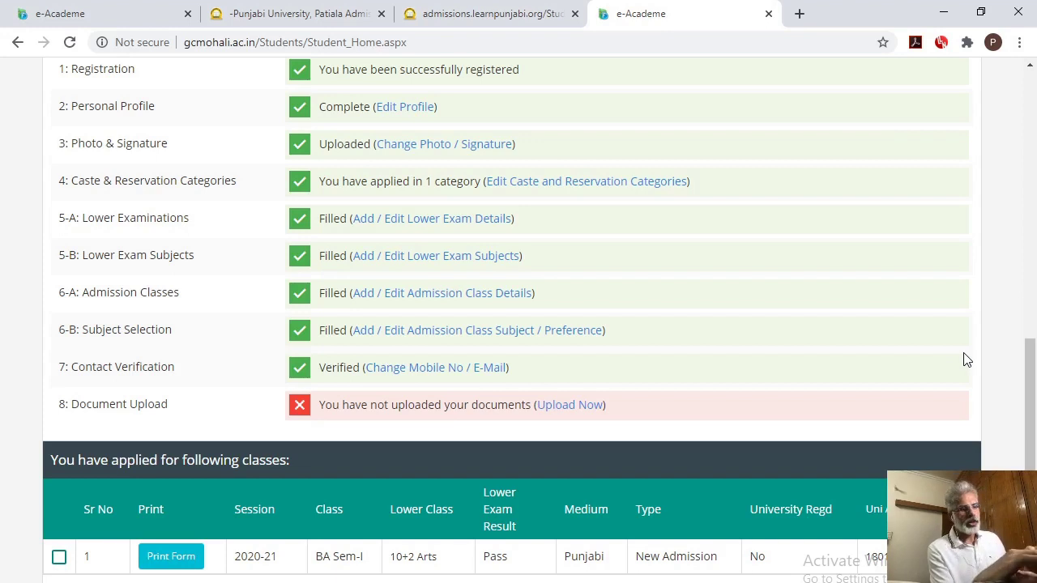
{"action": "scroll", "coordinate": [768, 360], "scroll_direction": "down", "scroll_amount": 2}
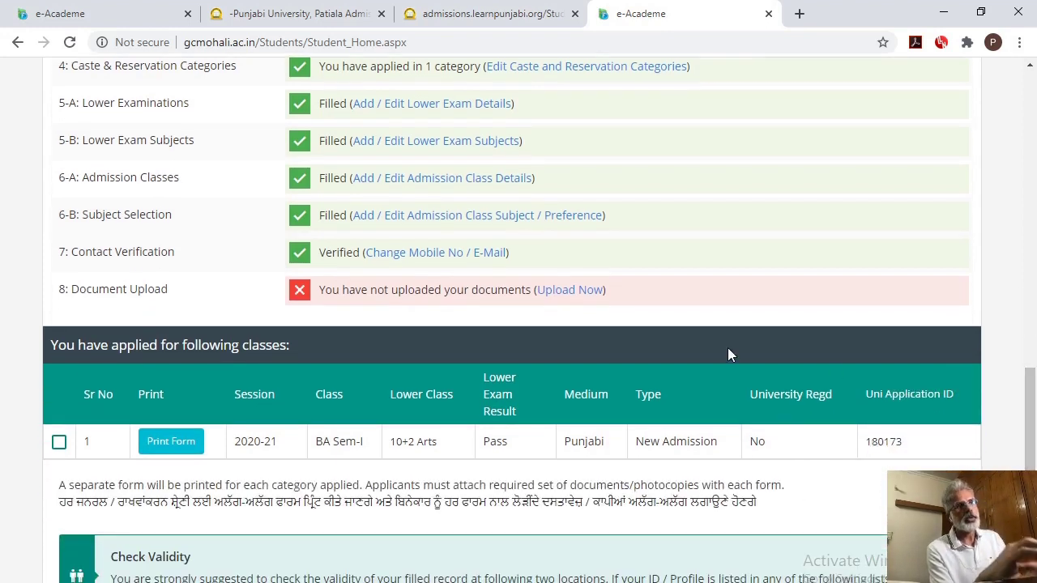
{"action": "left_click", "coordinate": [566, 290]}
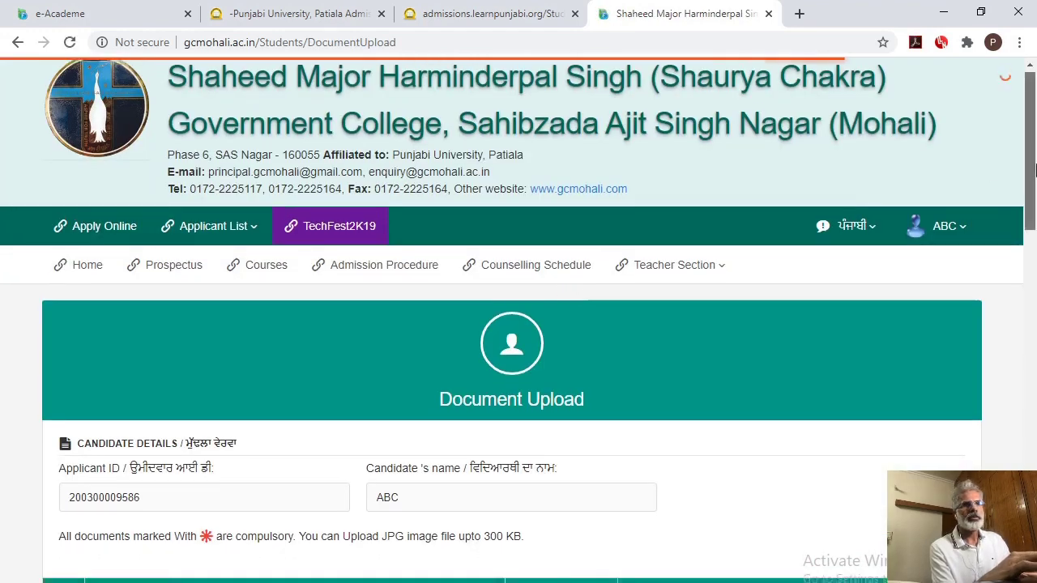
{"action": "scroll", "coordinate": [1035, 259], "scroll_direction": "down", "scroll_amount": 5}
{"action": "left_click_drag", "start_coordinate": [1035, 259], "coordinate": [1034, 414]}
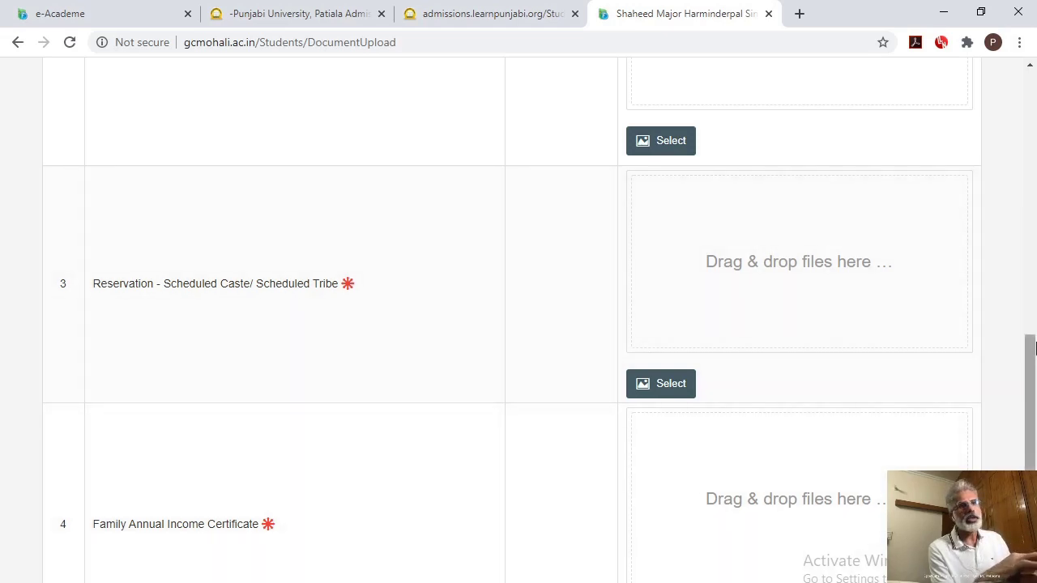
{"action": "left_click_drag", "start_coordinate": [1032, 377], "coordinate": [1035, 256]}
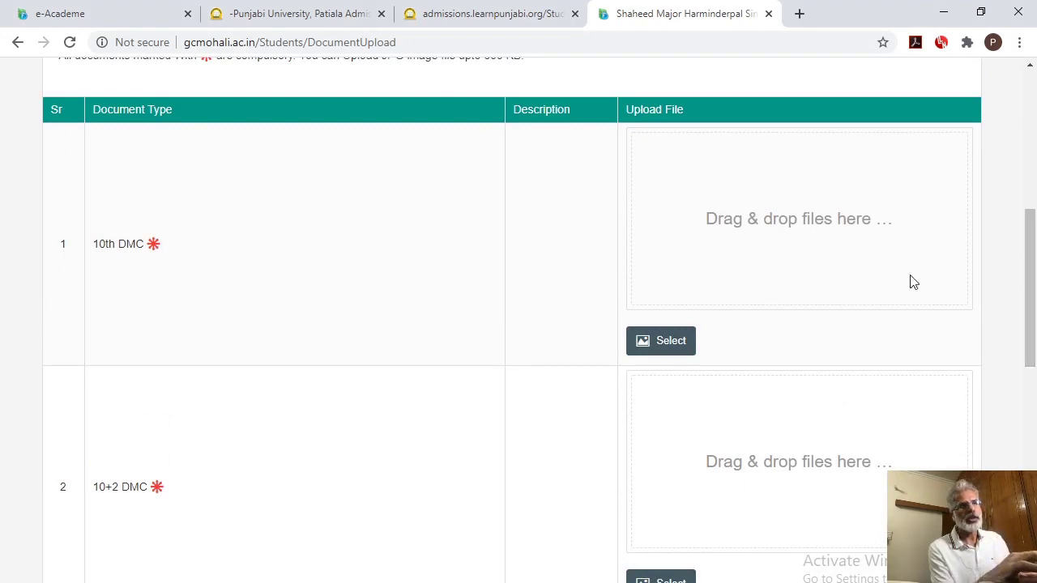
Step: Upload 1.jpg from Pictures as the 10th DMC and the 10+2 DMC
{"action": "left_click", "coordinate": [666, 347]}
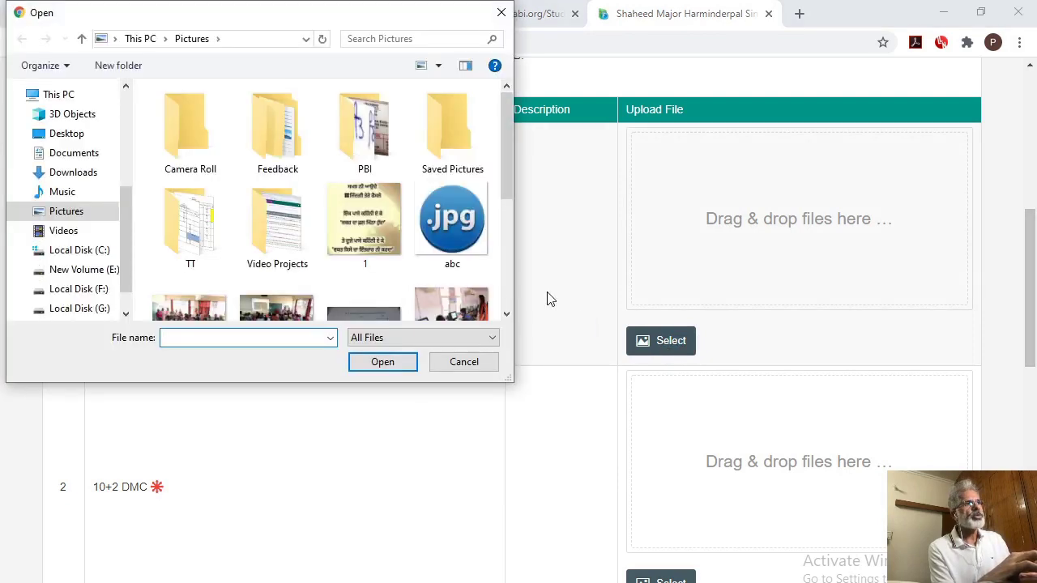
{"action": "left_click", "coordinate": [349, 207]}
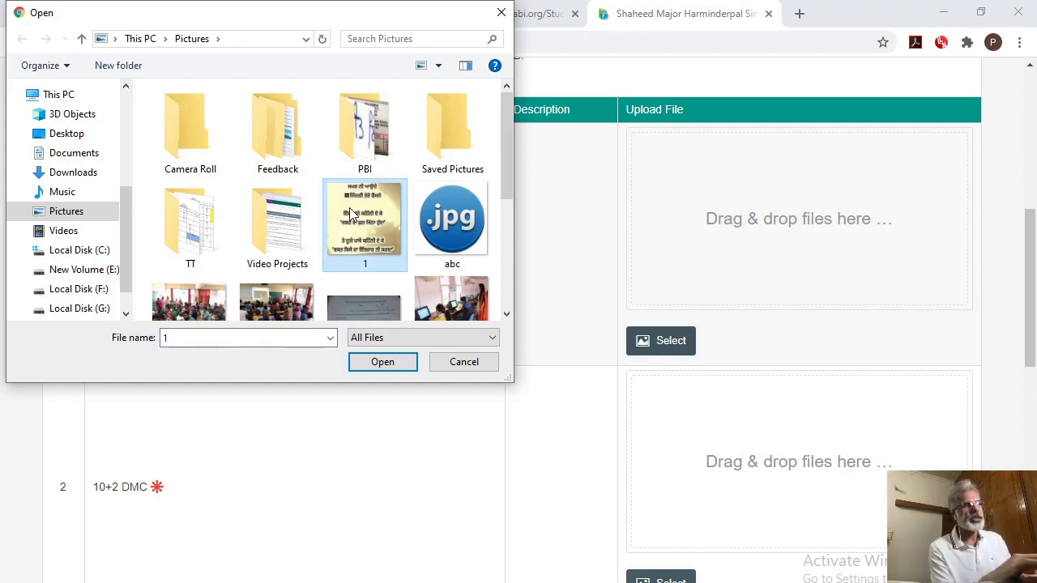
{"action": "left_click", "coordinate": [382, 362]}
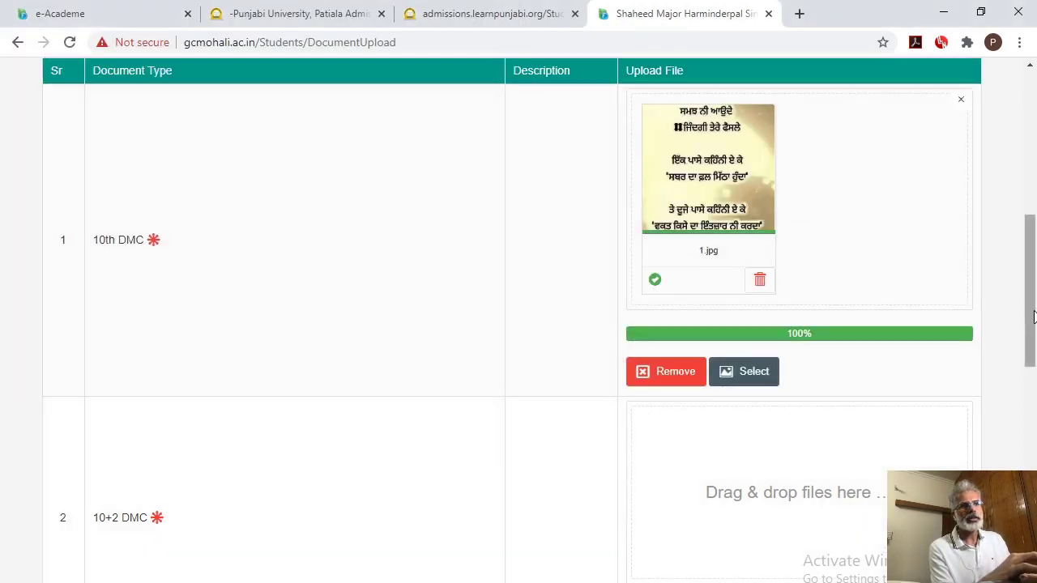
{"action": "left_click_drag", "start_coordinate": [1034, 316], "coordinate": [1033, 381]}
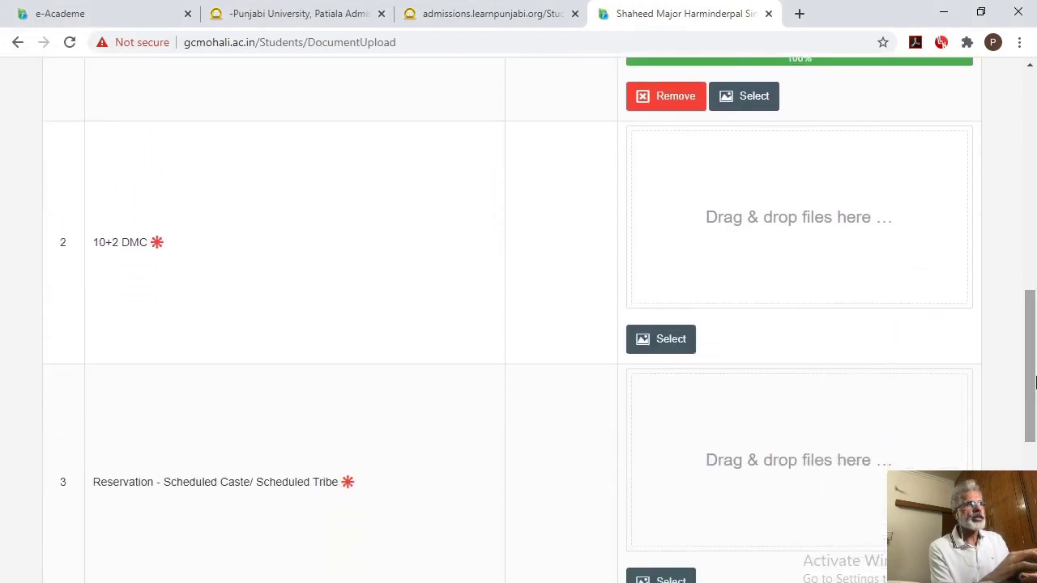
{"action": "left_click", "coordinate": [666, 338]}
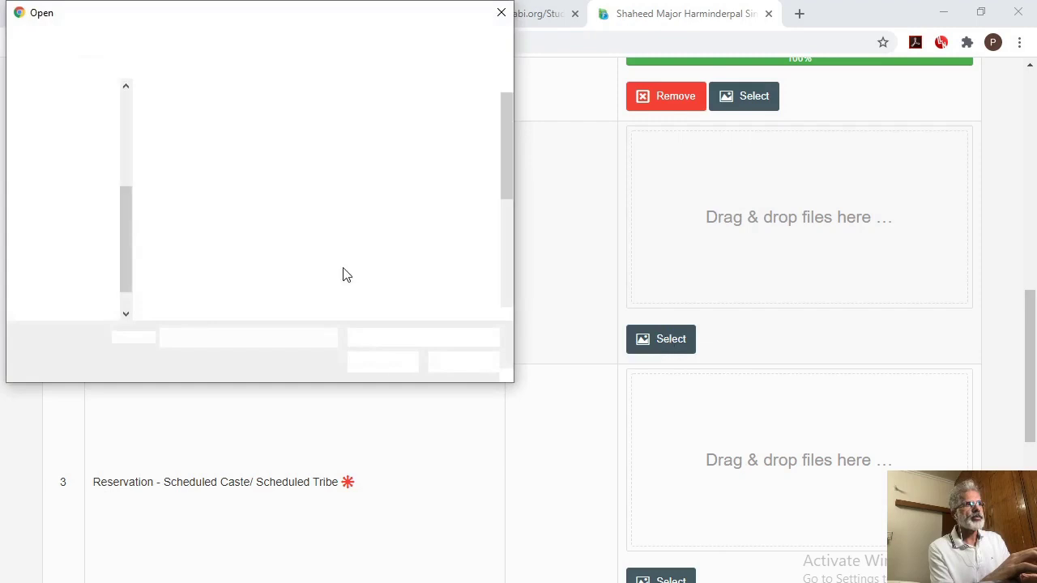
{"action": "left_click", "coordinate": [349, 214]}
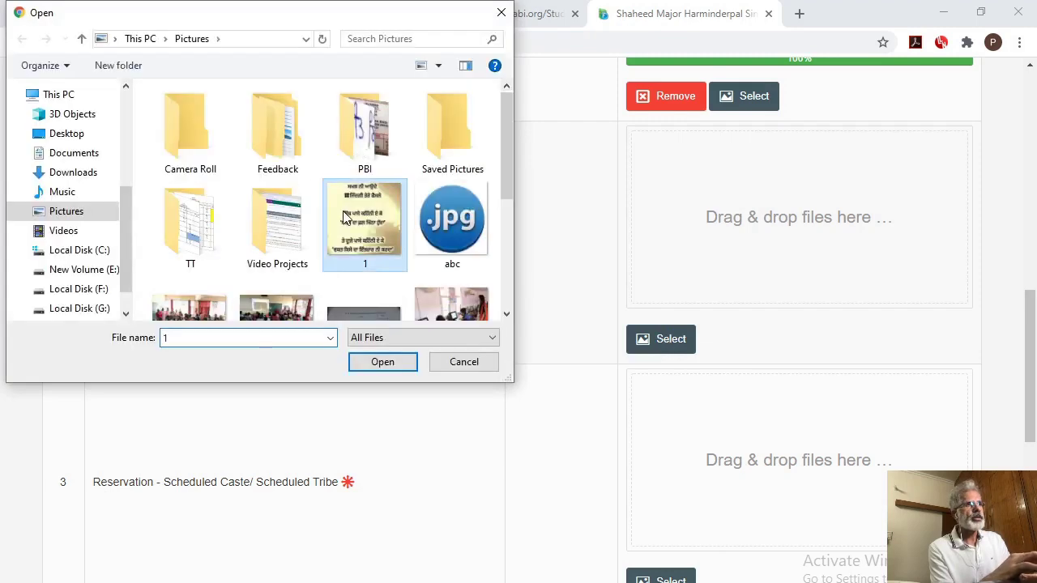
{"action": "left_click", "coordinate": [378, 362]}
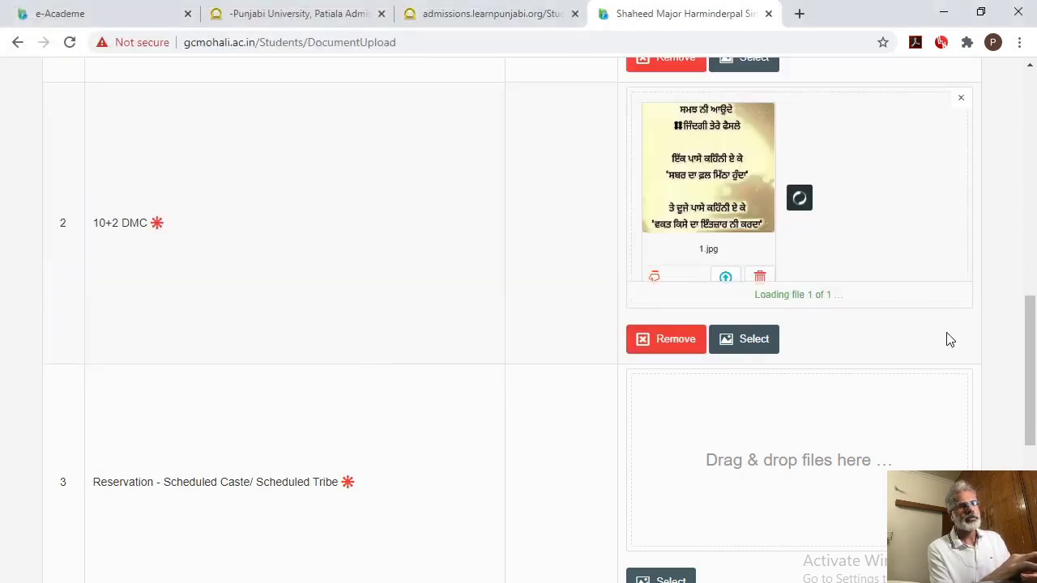
Step: Upload 1.jpg as the Reservation SC/ST and Family Annual Income certificates
{"action": "left_click_drag", "start_coordinate": [1029, 317], "coordinate": [1034, 395]}
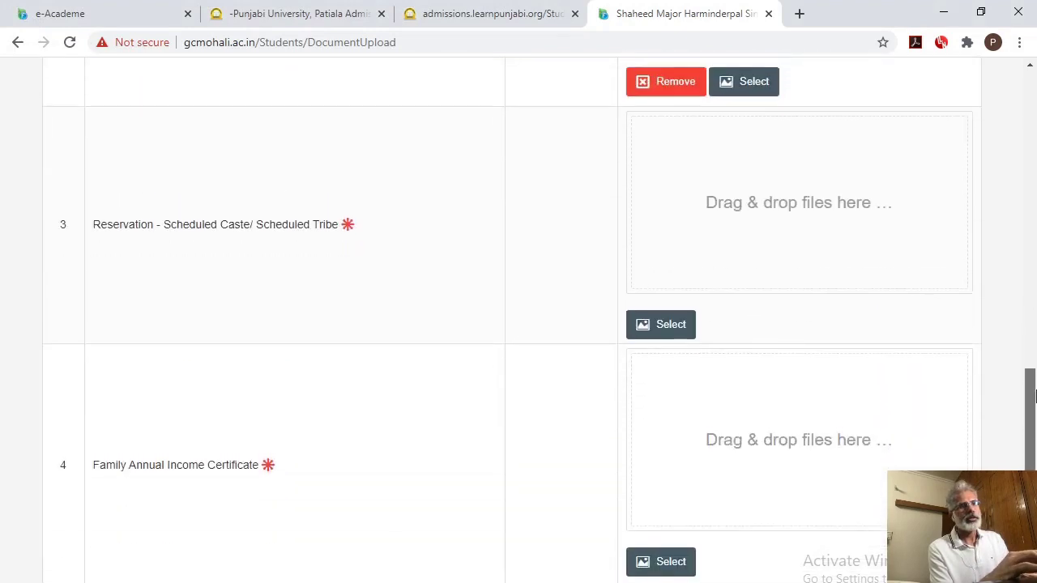
{"action": "left_click", "coordinate": [676, 328]}
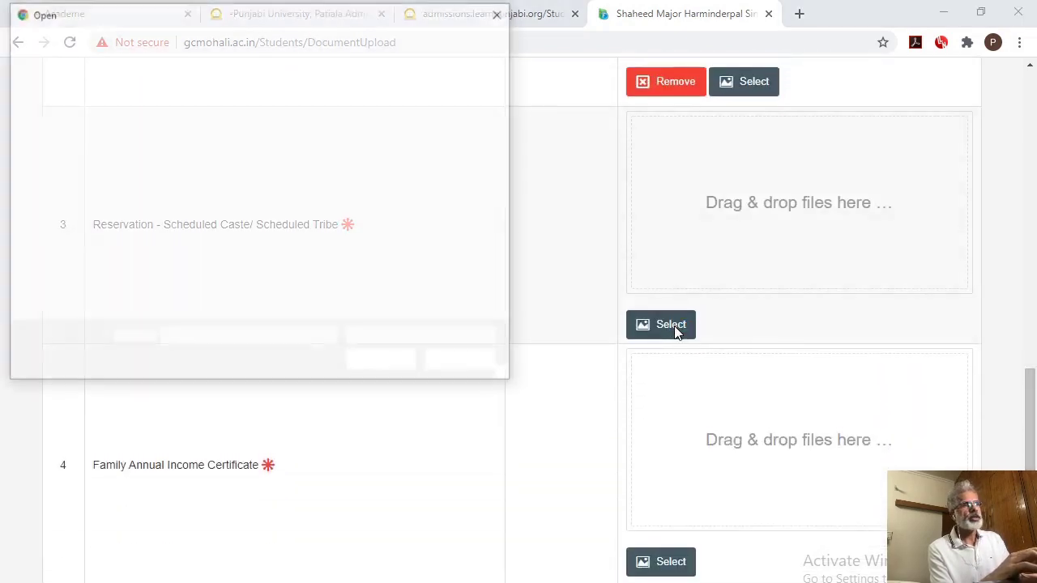
{"action": "left_click", "coordinate": [356, 206]}
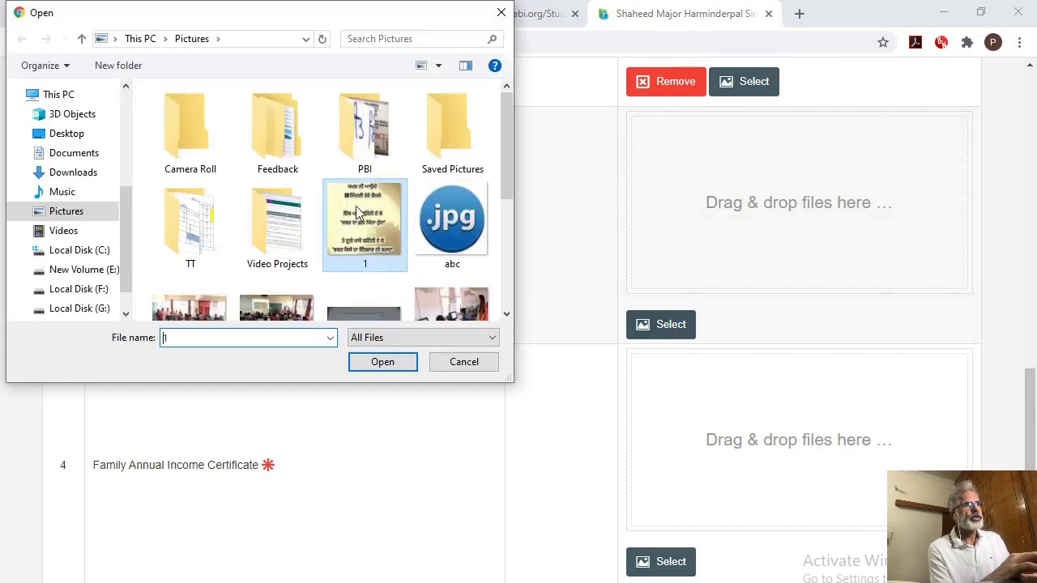
{"action": "left_click", "coordinate": [374, 362]}
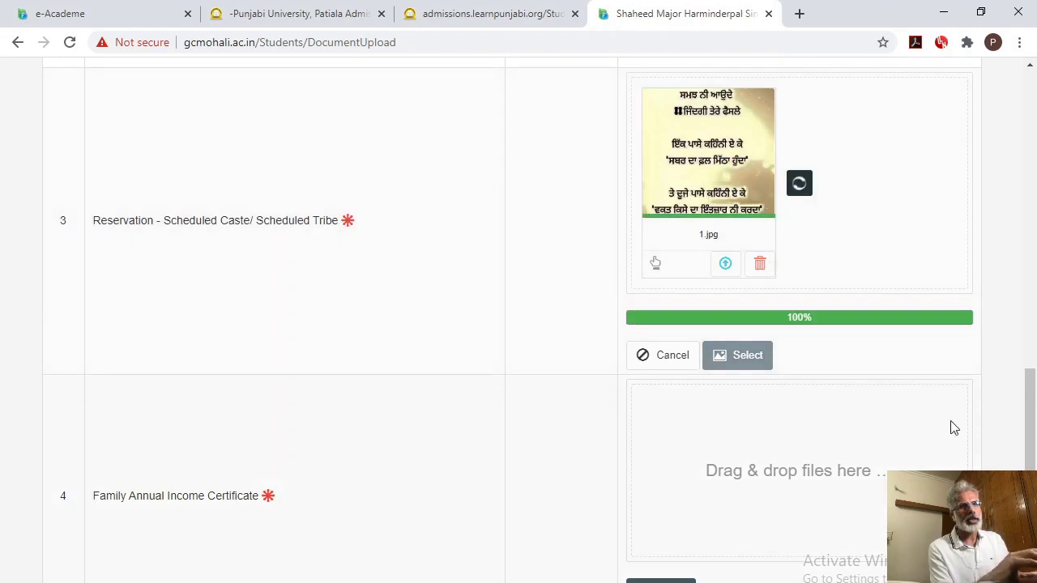
{"action": "scroll", "coordinate": [1025, 423], "scroll_direction": "down", "scroll_amount": 3}
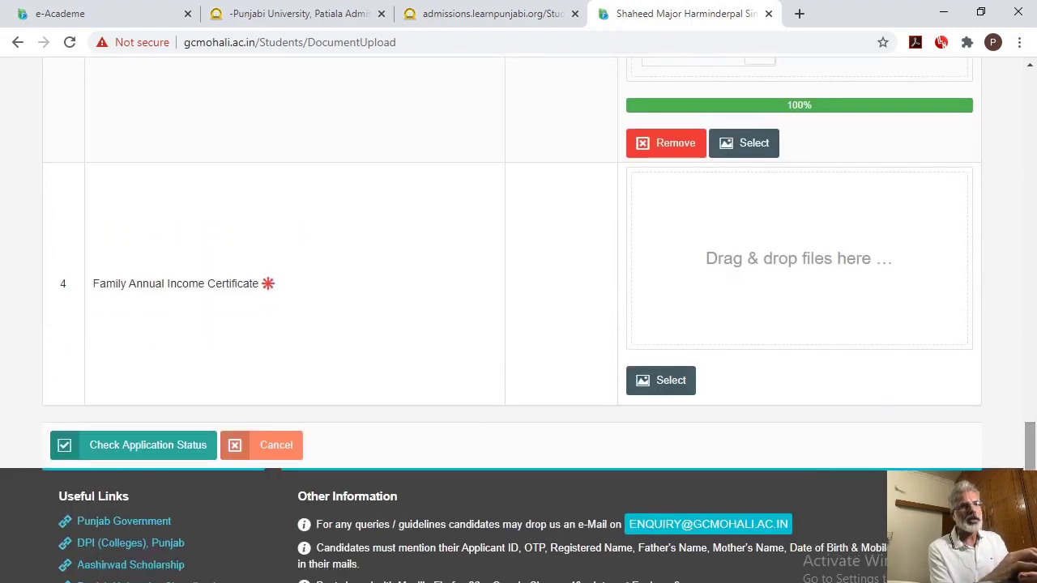
{"action": "left_click", "coordinate": [671, 382]}
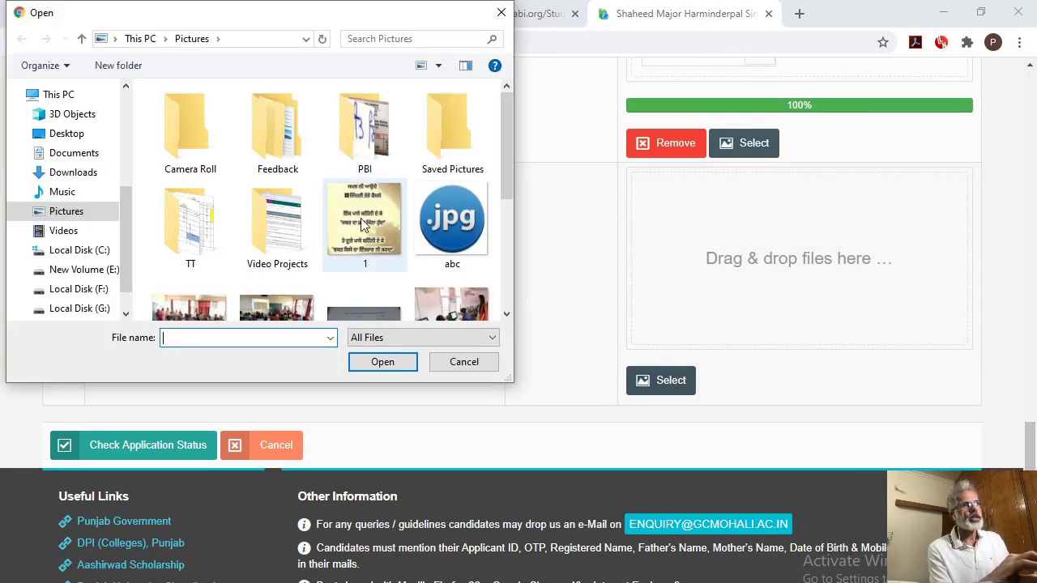
{"action": "left_click", "coordinate": [362, 225]}
{"action": "left_click", "coordinate": [364, 364]}
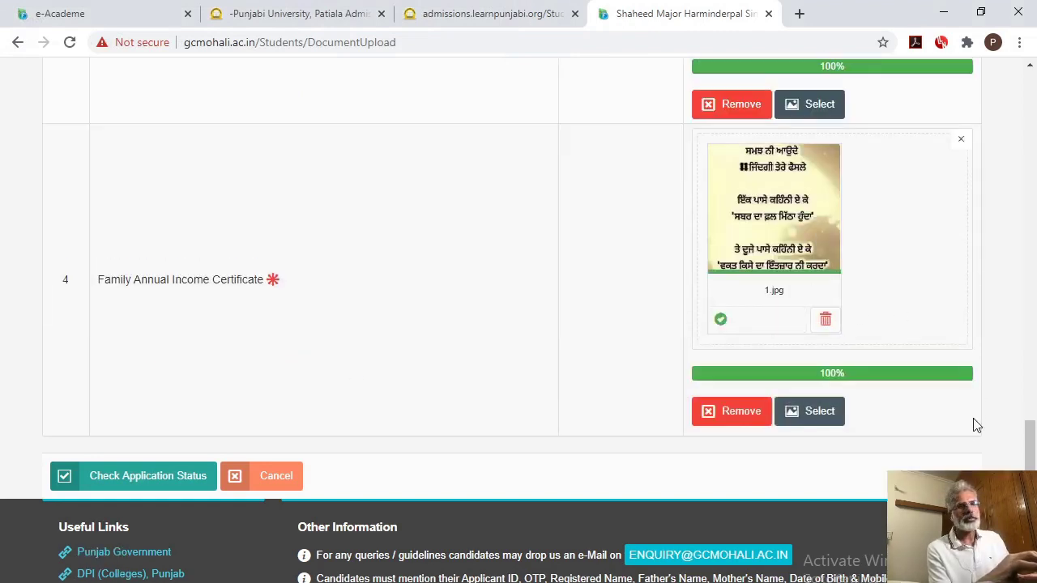
{"action": "left_click_drag", "start_coordinate": [1030, 444], "coordinate": [1034, 496]}
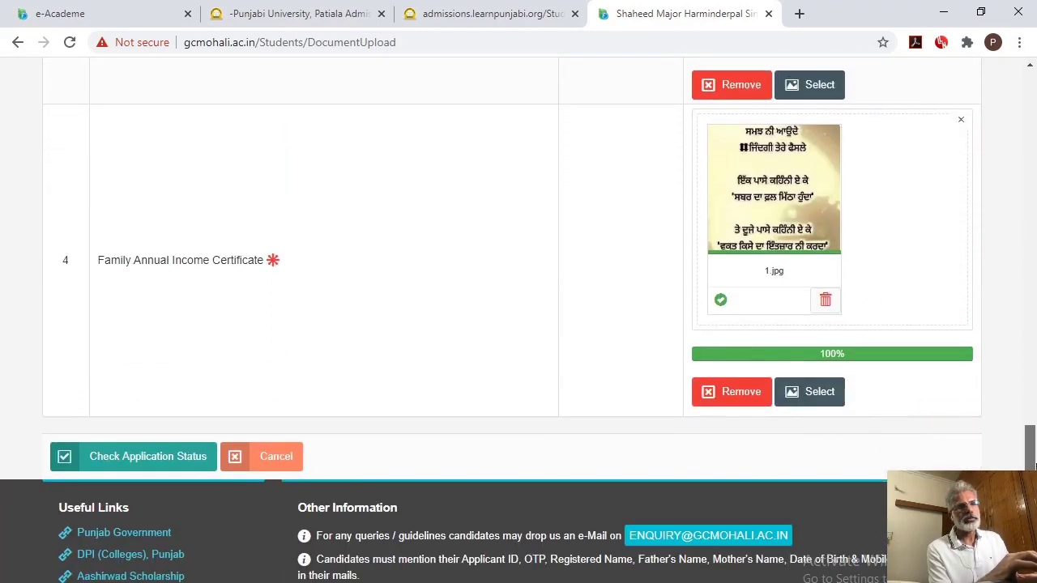
Step: Return to Student Home and review the Application Status list showing all eight steps green
{"action": "left_click", "coordinate": [150, 458]}
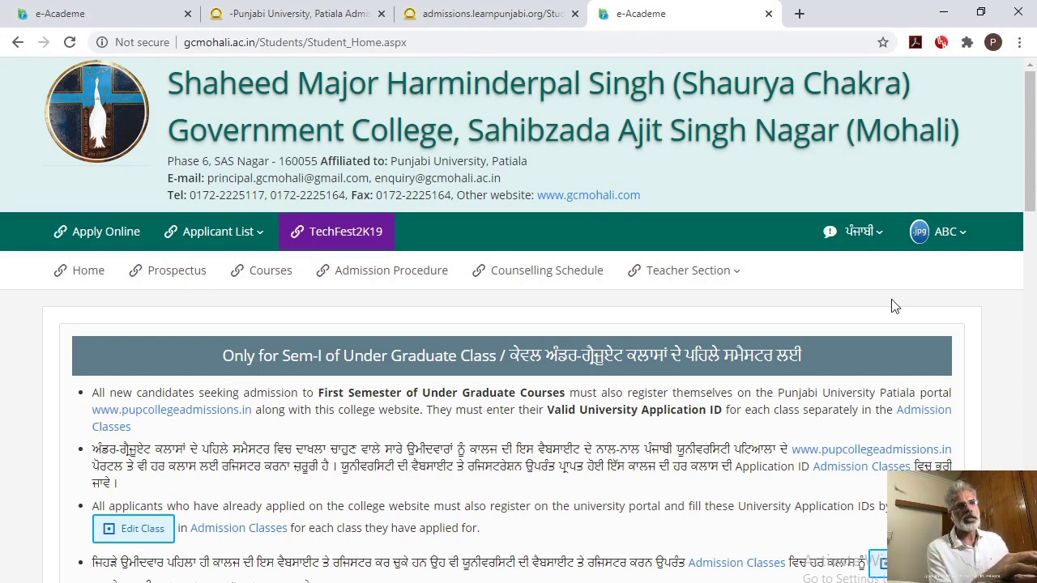
{"action": "left_click", "coordinate": [963, 235]}
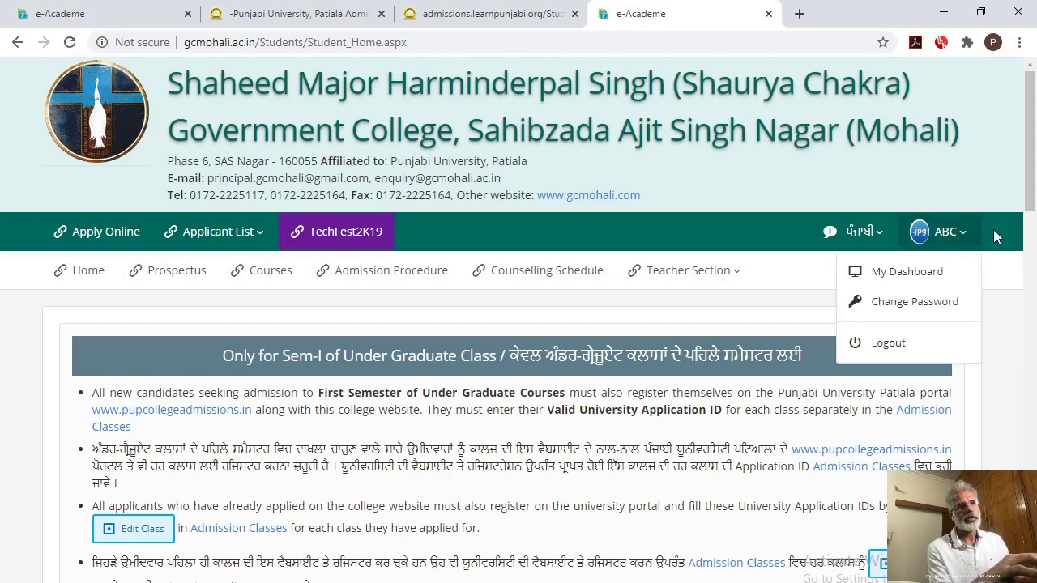
{"action": "left_click_drag", "start_coordinate": [1031, 209], "coordinate": [1030, 434]}
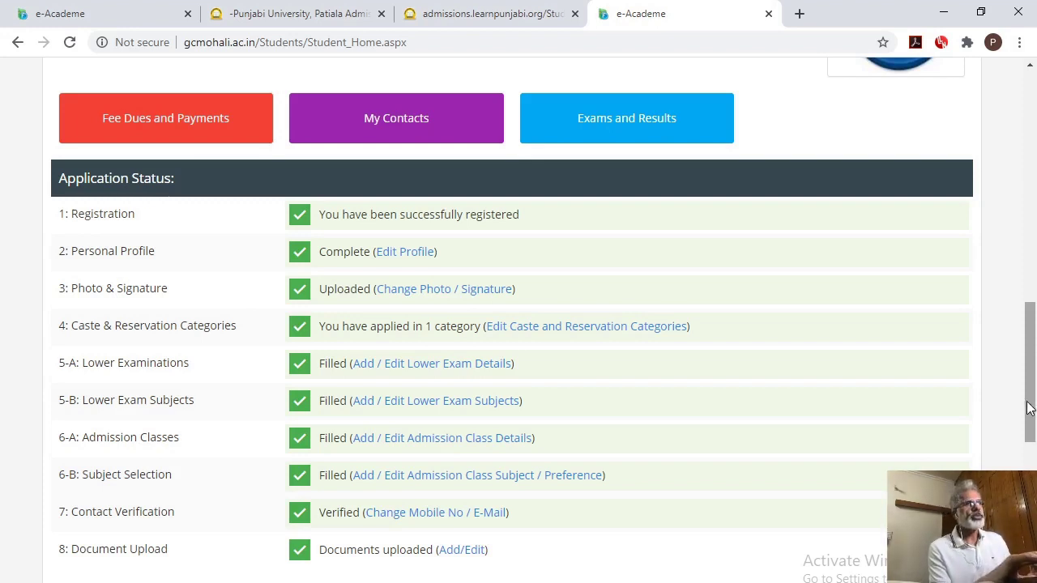
{"action": "left_click_drag", "start_coordinate": [1033, 408], "coordinate": [1034, 350]}
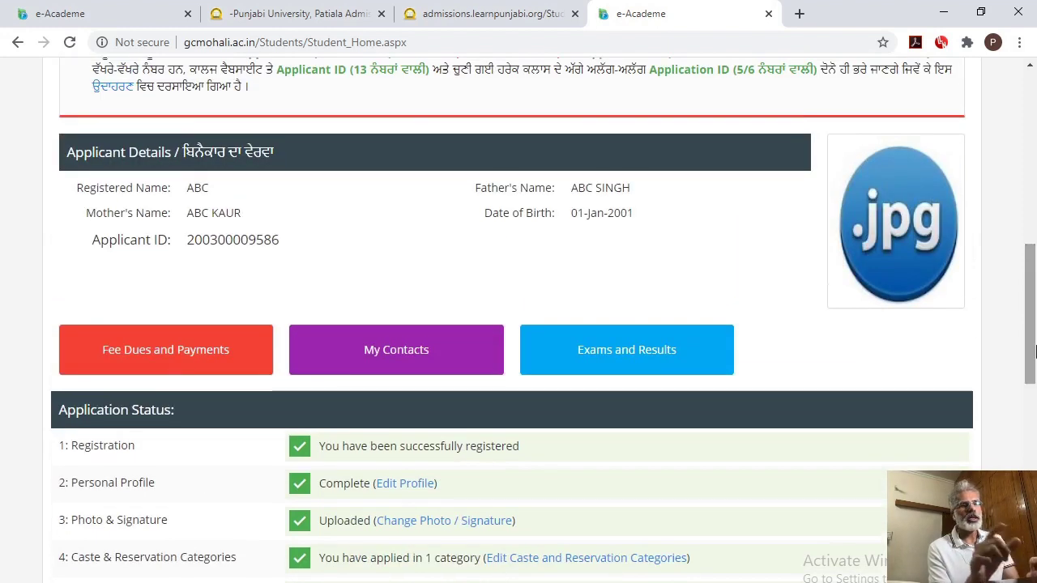
{"action": "left_click_drag", "start_coordinate": [1033, 350], "coordinate": [1034, 372]}
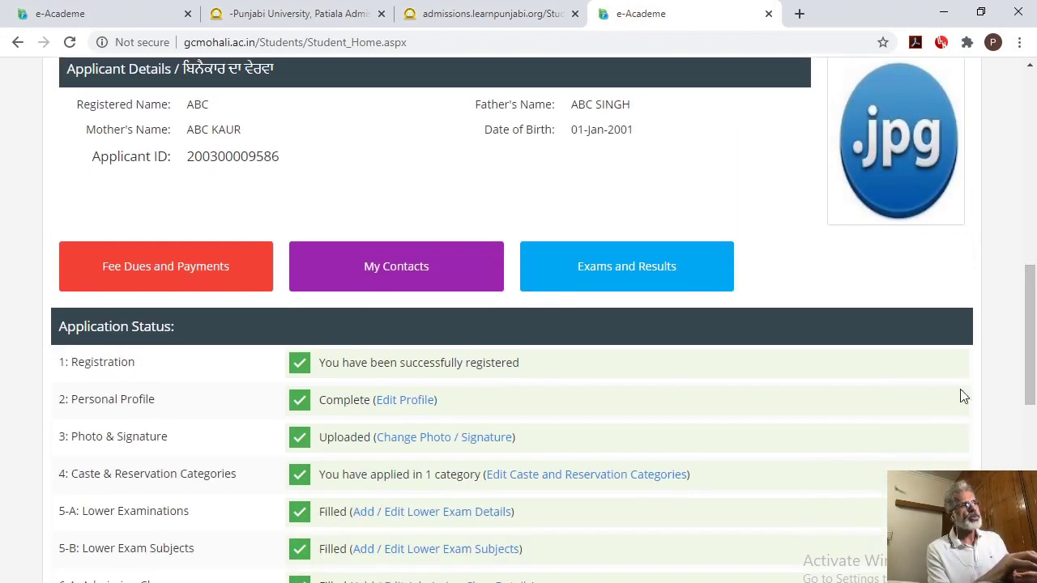
Step: Open Fee Dues and Payments to view Fee Challans 2020-21 with no fee record available
{"action": "left_click", "coordinate": [173, 270]}
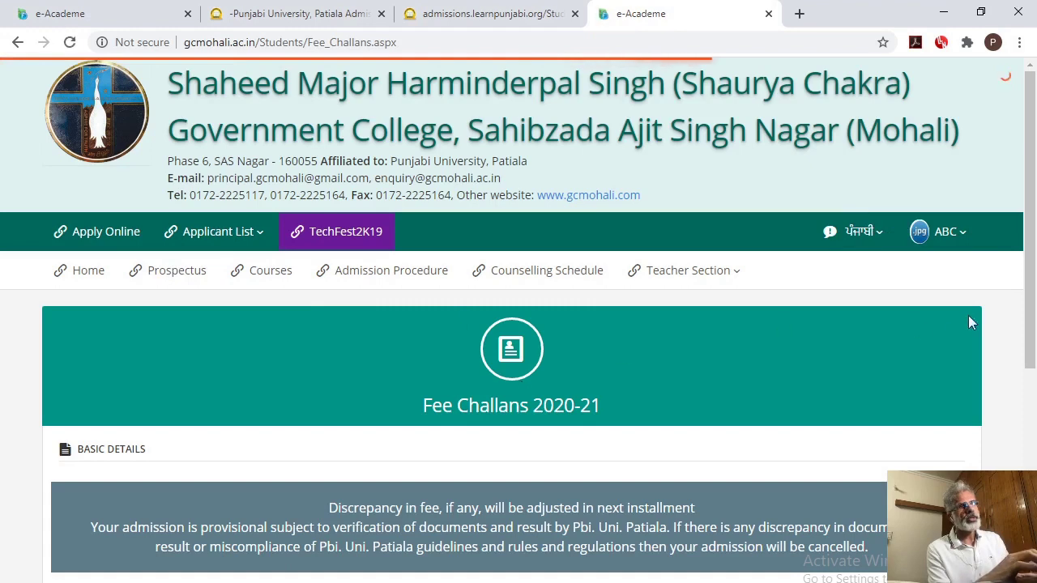
{"action": "left_click_drag", "start_coordinate": [1030, 261], "coordinate": [1033, 437]}
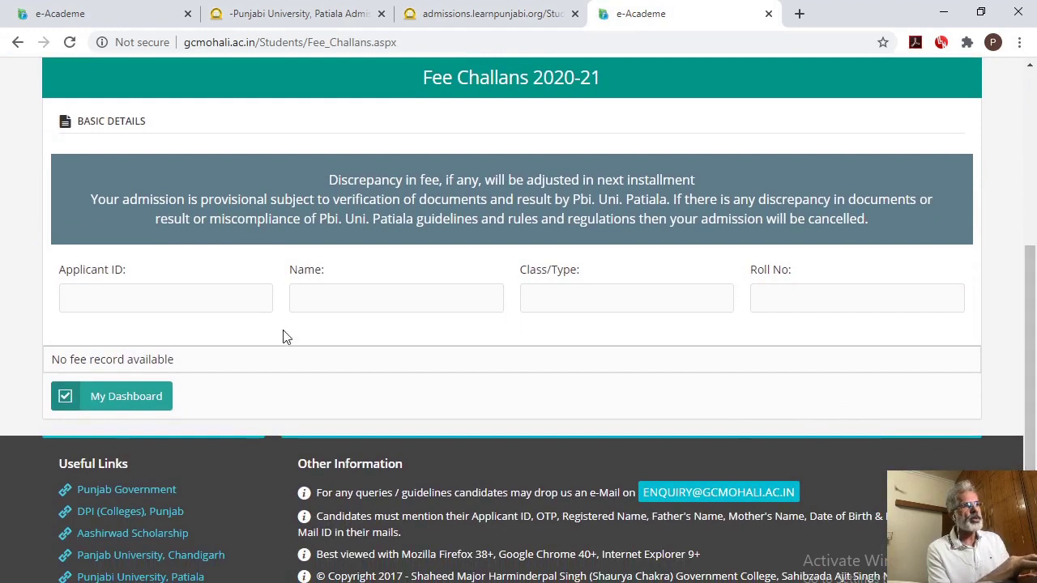